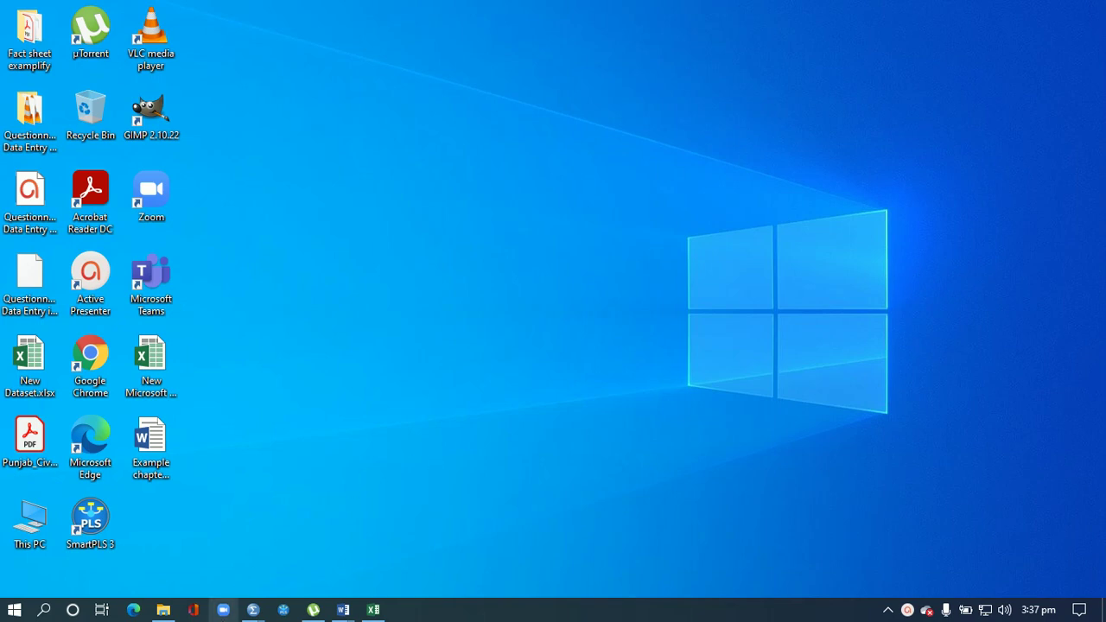
Step: Open the SPSS variable list at its first empty row, and switch to the SDT1 header in the New Dataset workbook
{"action": "mouse_move", "coordinate": [251, 610]}
{"action": "left_click", "coordinate": [217, 546]}
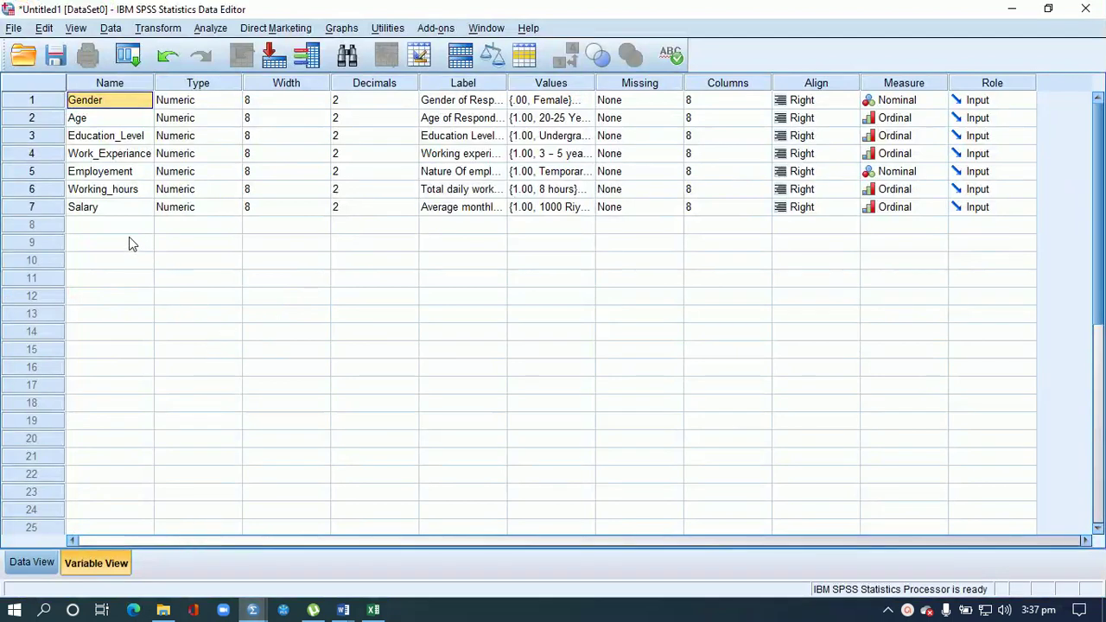
{"action": "left_click", "coordinate": [129, 230]}
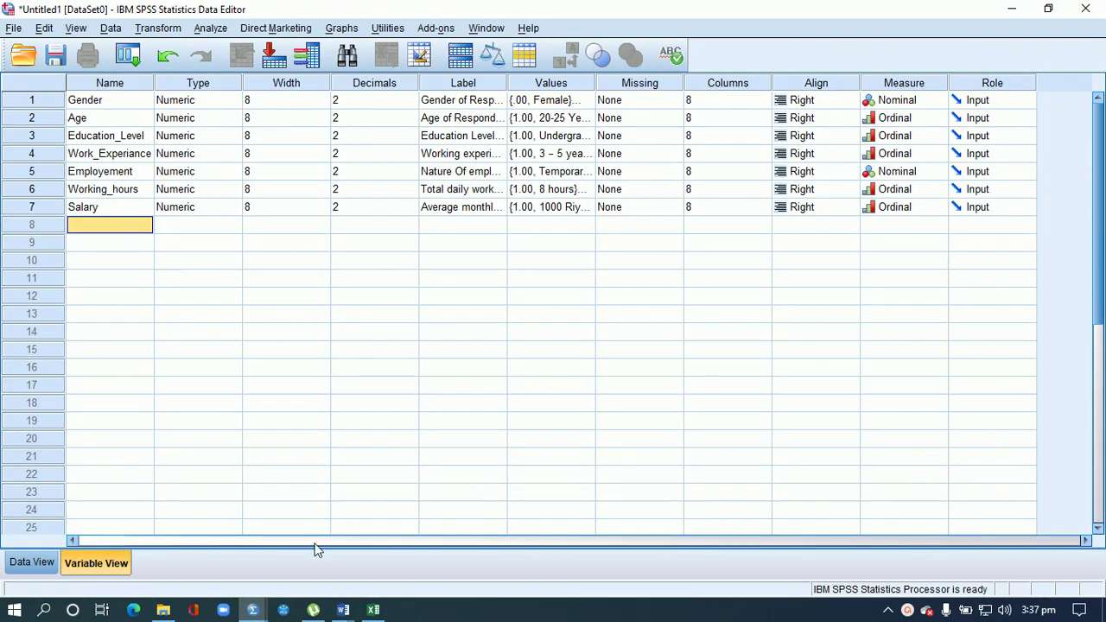
{"action": "left_click", "coordinate": [373, 610]}
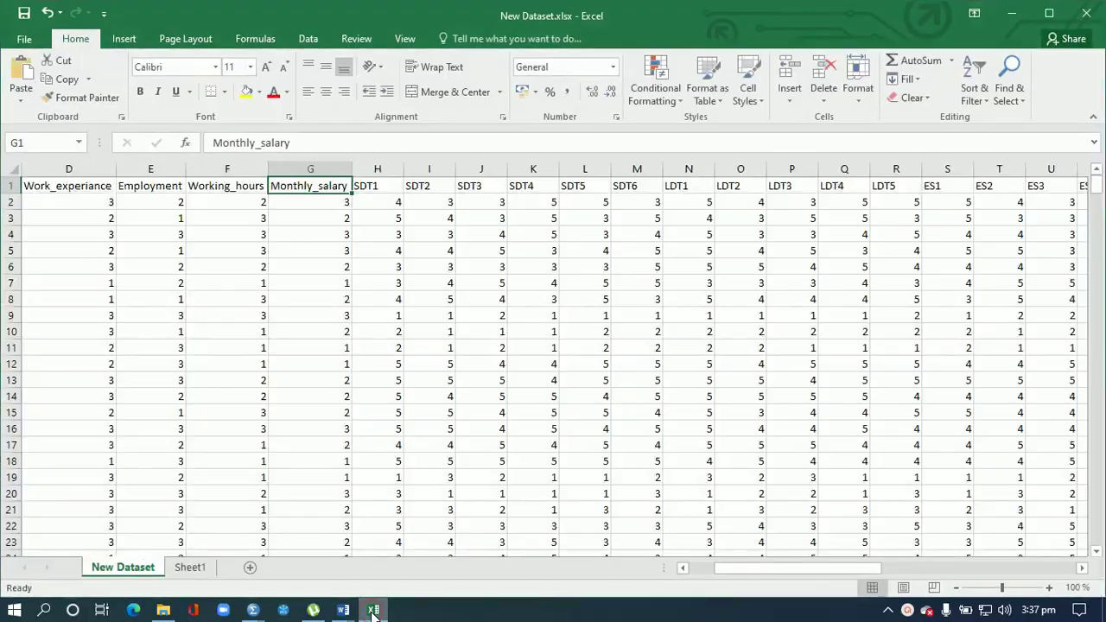
{"action": "left_click", "coordinate": [378, 187]}
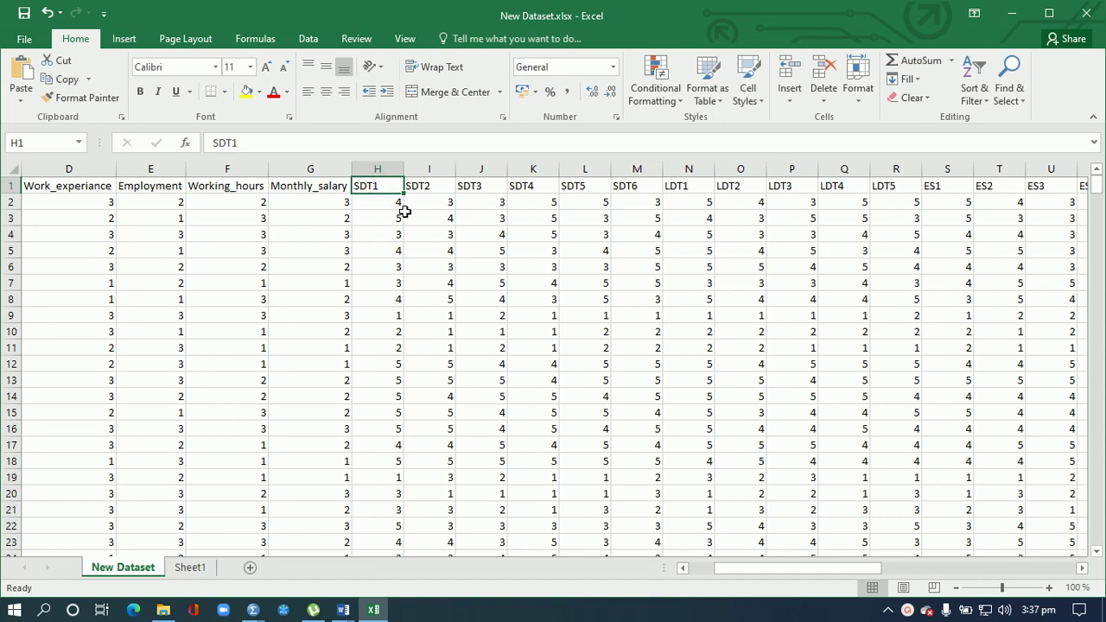
Step: Switch to the Revised and Amended Questionnaire in Word and examine the two training duration statements in Section 2, part A
{"action": "mouse_move", "coordinate": [343, 611]}
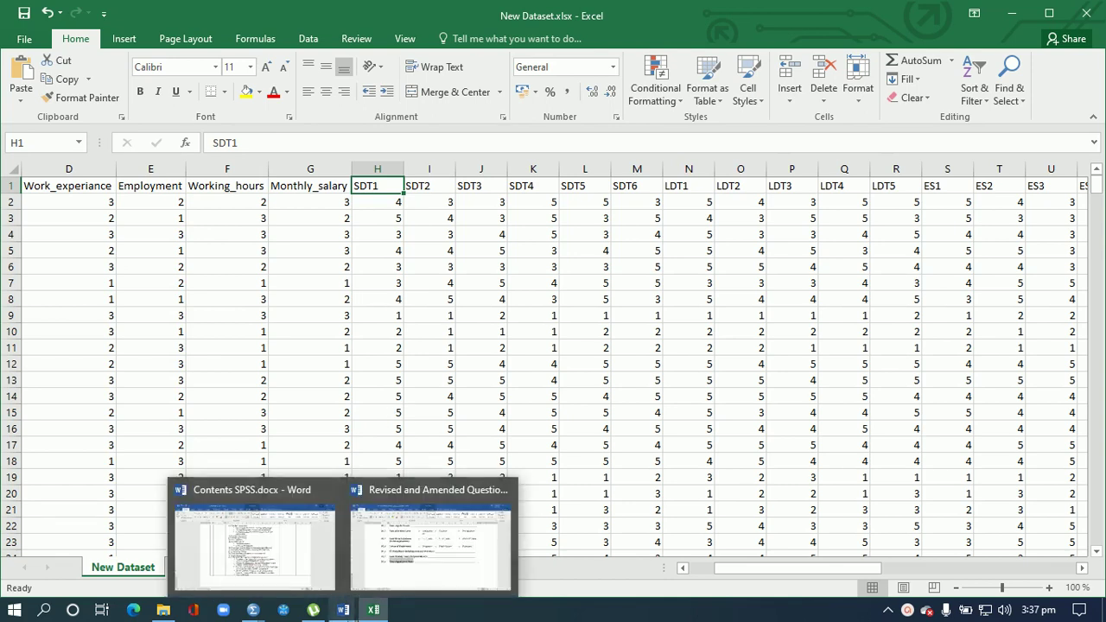
{"action": "left_click", "coordinate": [361, 544]}
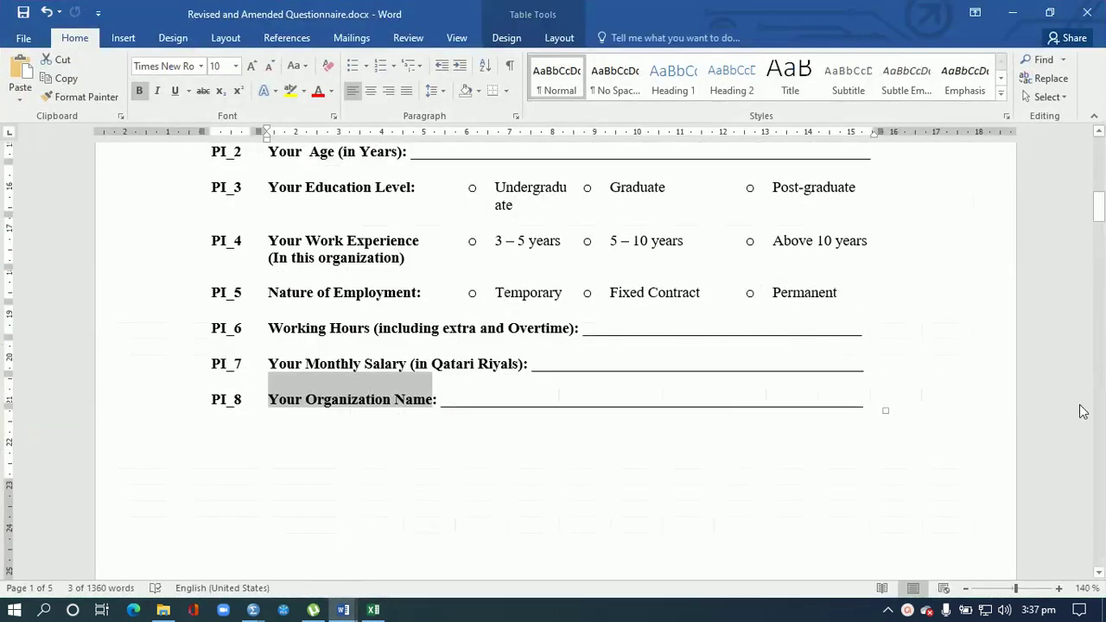
{"action": "left_click", "coordinate": [1098, 573]}
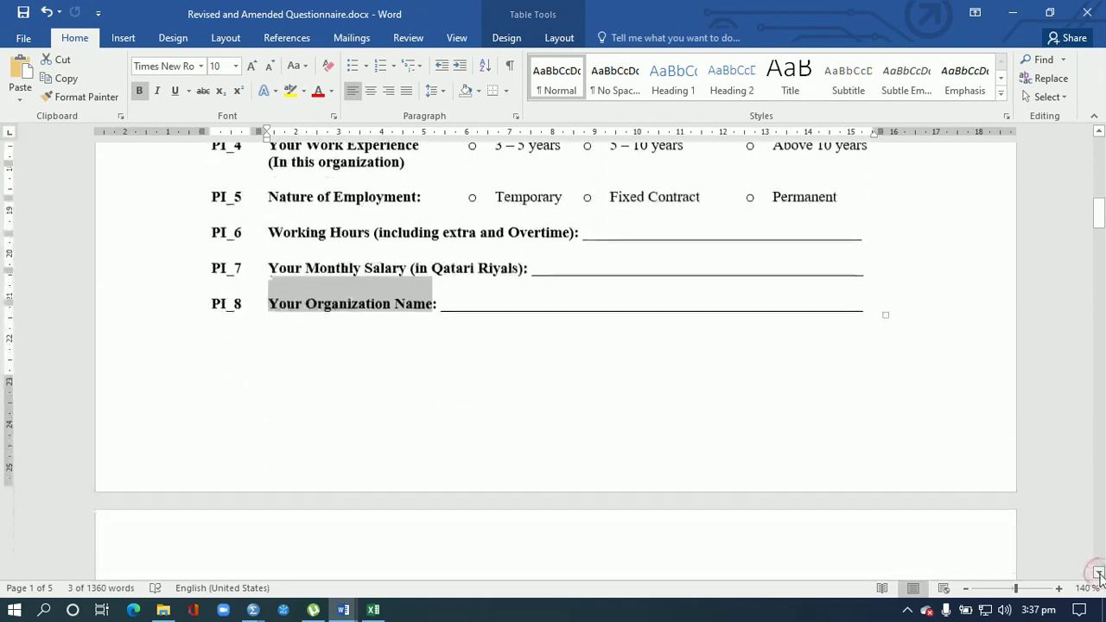
{"action": "scroll", "coordinate": [524, 444], "scroll_direction": "down", "scroll_amount": 6}
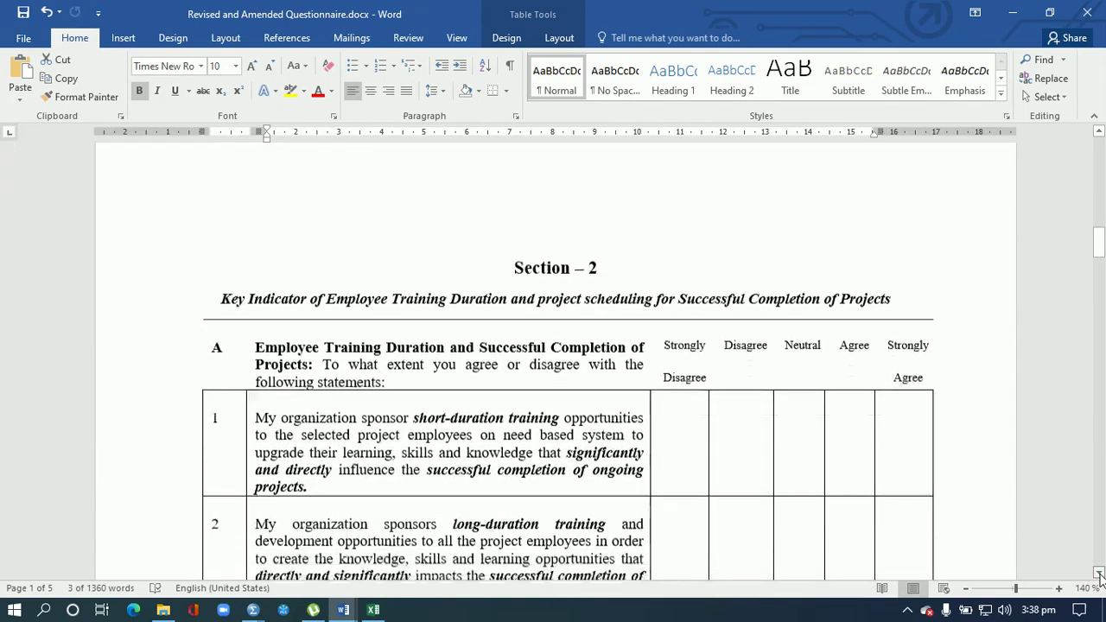
{"action": "left_click_drag", "start_coordinate": [311, 421], "coordinate": [257, 364]}
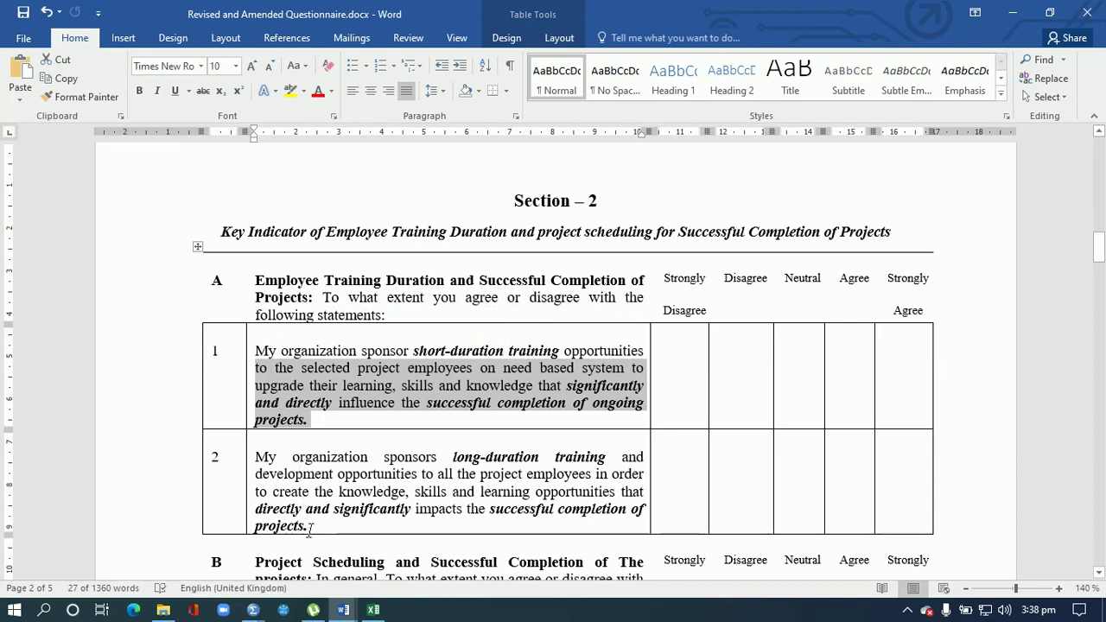
{"action": "left_click_drag", "start_coordinate": [308, 526], "coordinate": [267, 445]}
{"action": "left_click_drag", "start_coordinate": [1100, 239], "coordinate": [1100, 270]}
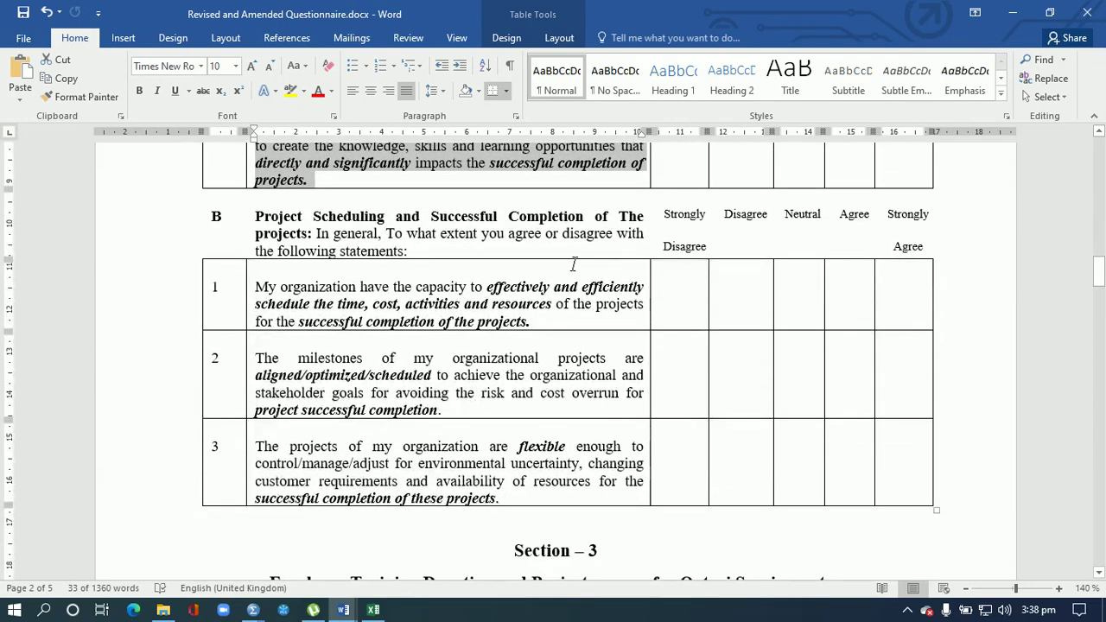
Step: Examine the Project Scheduling statements in Section 2, part B, and their answer columns from Strongly Disagree to Strongly Agree
{"action": "left_click", "coordinate": [251, 218]}
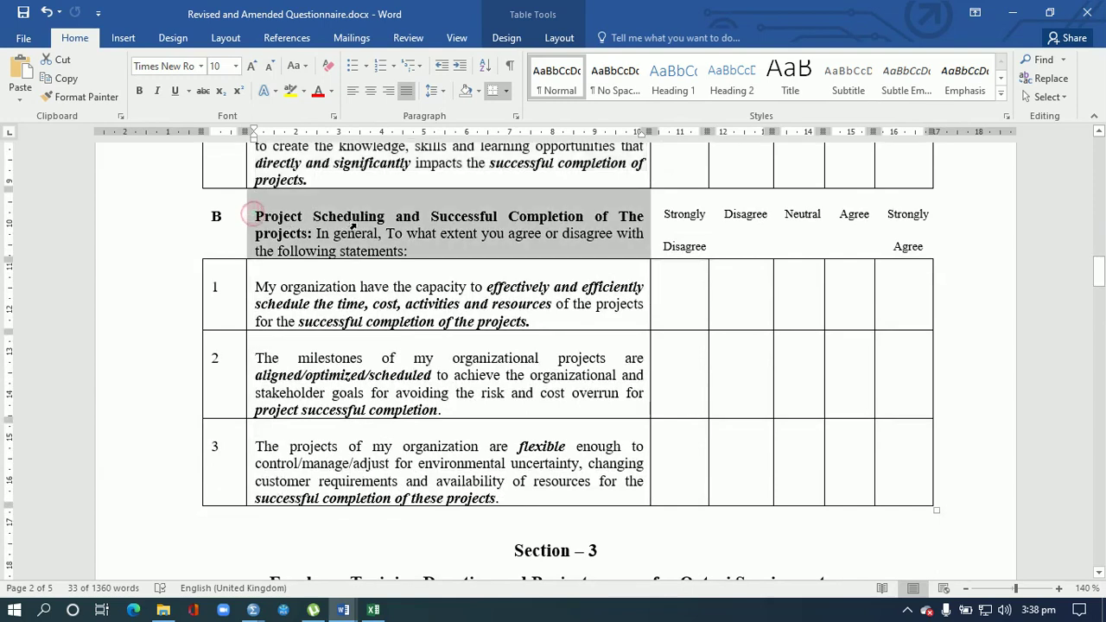
{"action": "left_click", "coordinate": [456, 412]}
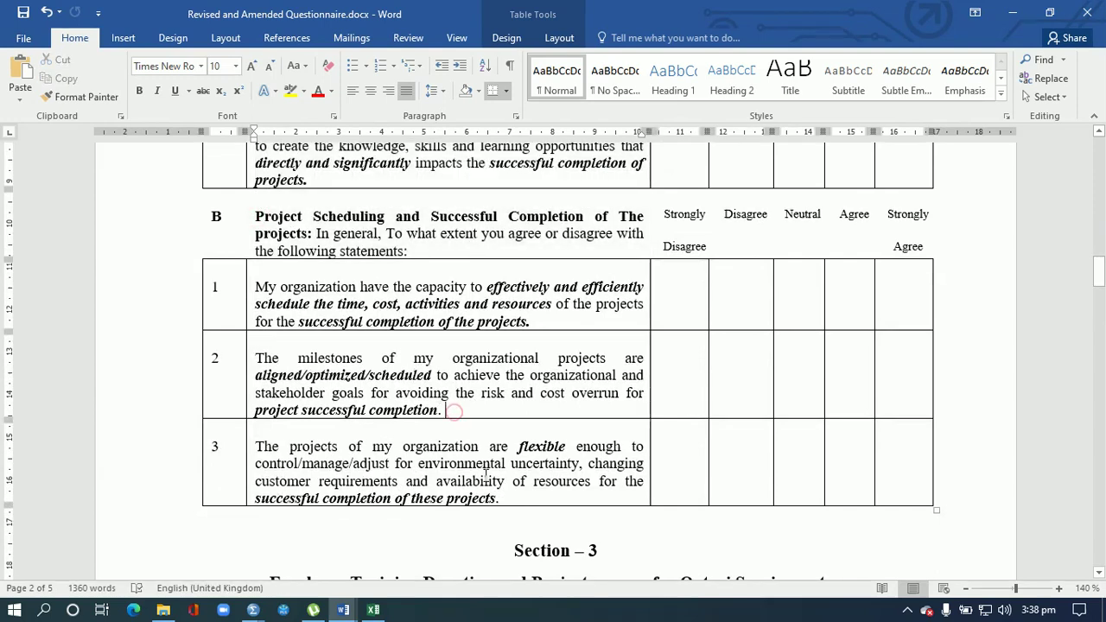
{"action": "left_click", "coordinate": [406, 402]}
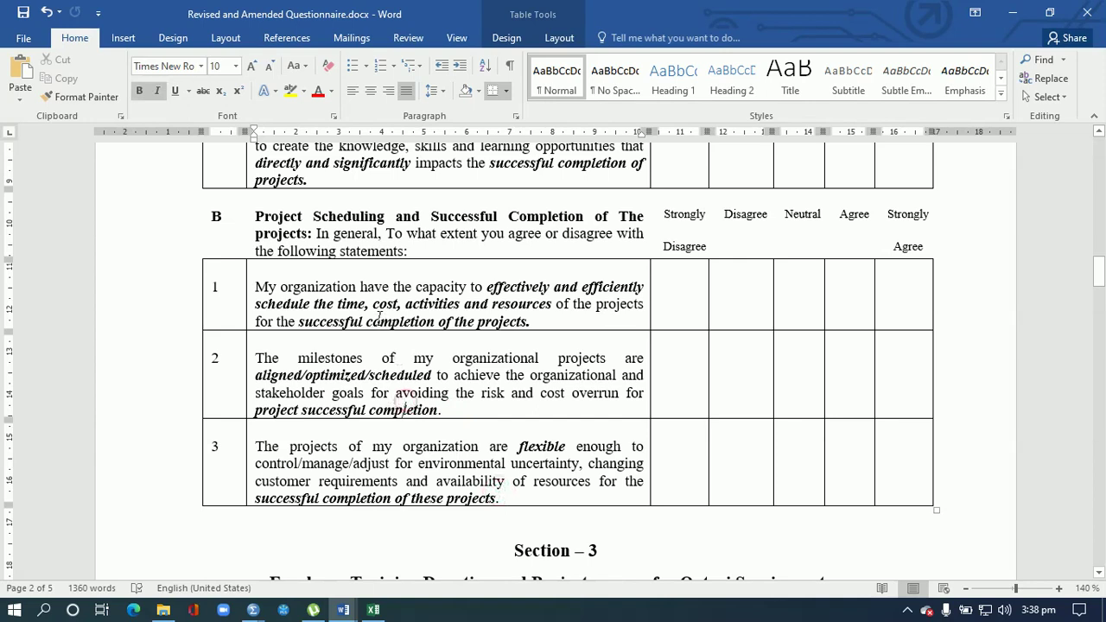
{"action": "left_click", "coordinate": [697, 315]}
{"action": "left_click", "coordinate": [763, 312]}
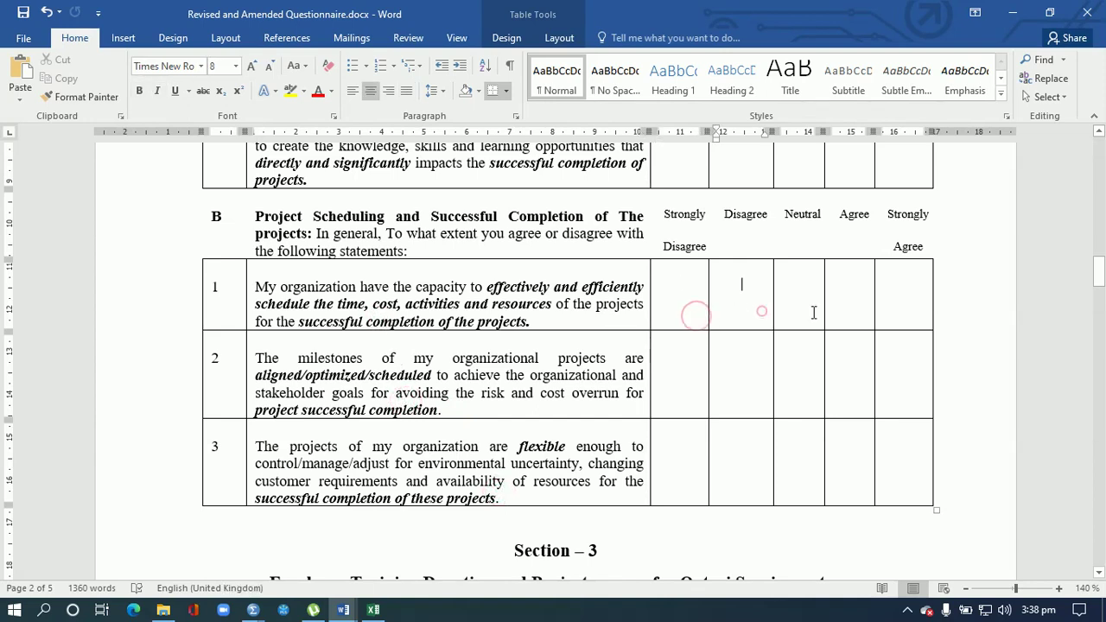
{"action": "left_click", "coordinate": [821, 311]}
{"action": "left_click", "coordinate": [901, 317]}
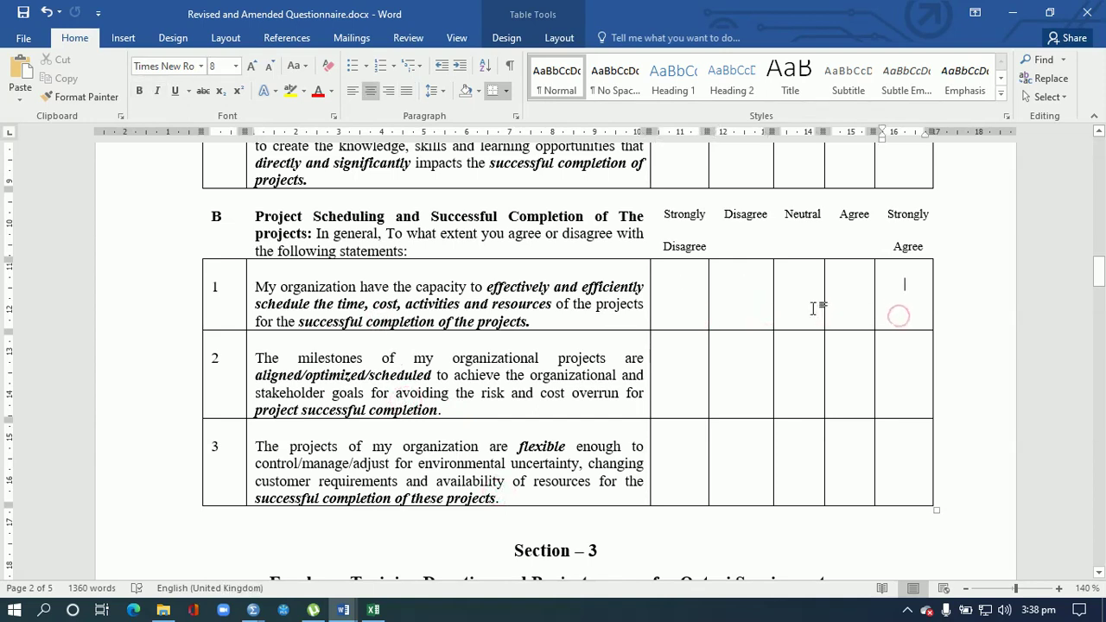
Step: Enter the codes 1 to 5 under Strongly Disagree through Strongly Agree for the first Project Scheduling statement
{"action": "left_click", "coordinate": [681, 297]}
{"action": "type", "text": "1"}
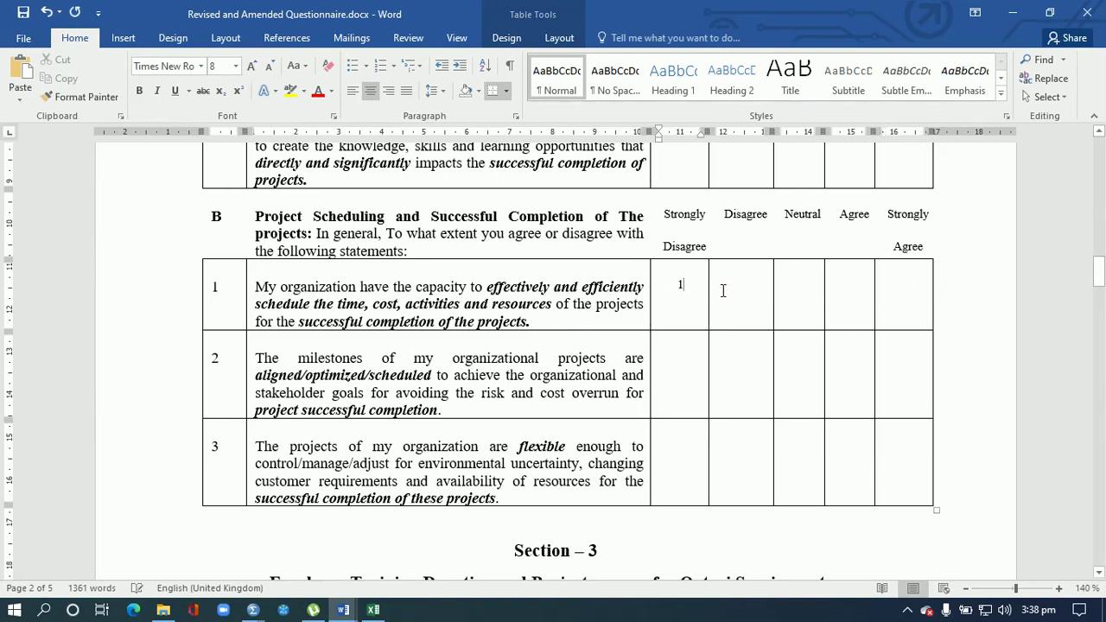
{"action": "left_click", "coordinate": [741, 290]}
{"action": "type", "text": "2"}
{"action": "left_click", "coordinate": [811, 300]}
{"action": "type", "text": "3"}
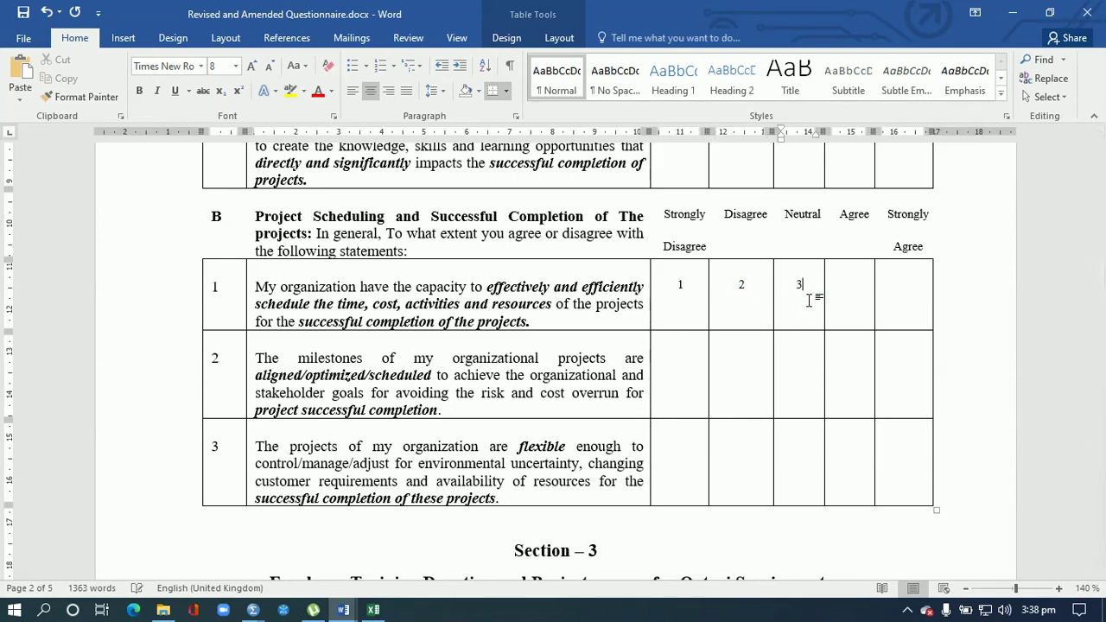
{"action": "left_click", "coordinate": [840, 298]}
{"action": "type", "text": "4"}
{"action": "left_click", "coordinate": [896, 299]}
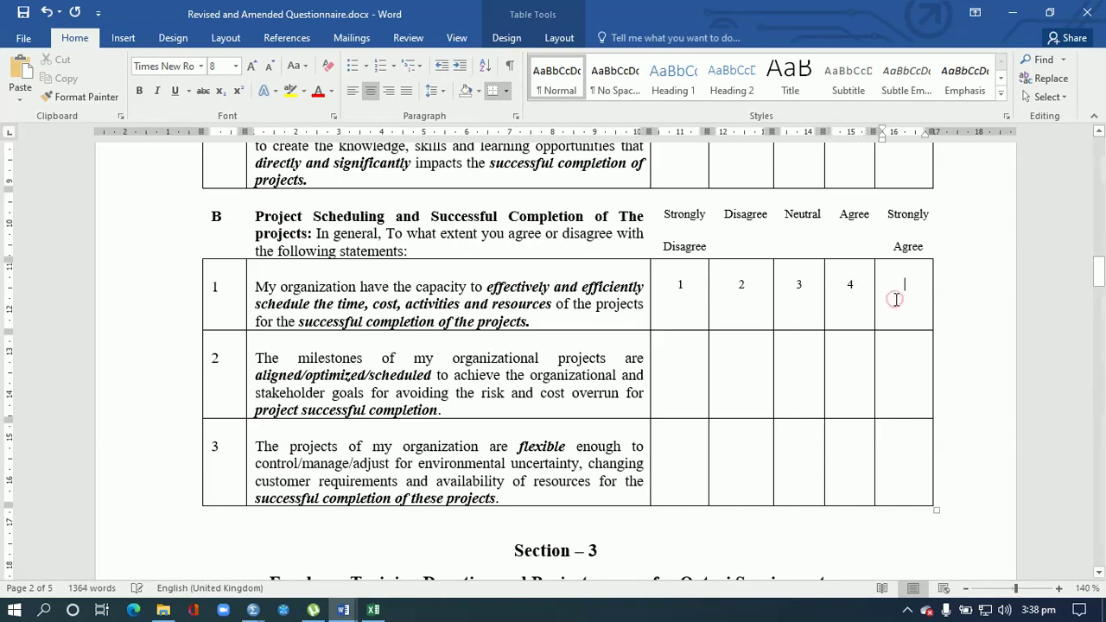
{"action": "type", "text": "5"}
Step: Switch to the Excel dataset and examine the first respondent's coded answers in the SDT1, SDT2 and SDT4 columns
{"action": "left_click", "coordinate": [373, 611]}
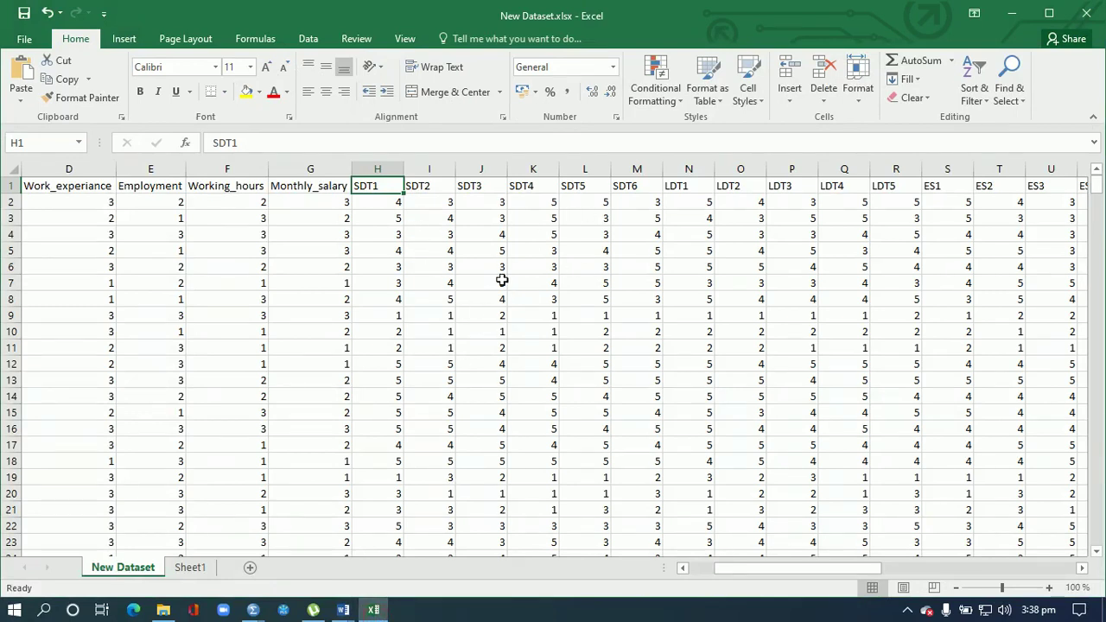
{"action": "left_click", "coordinate": [392, 205]}
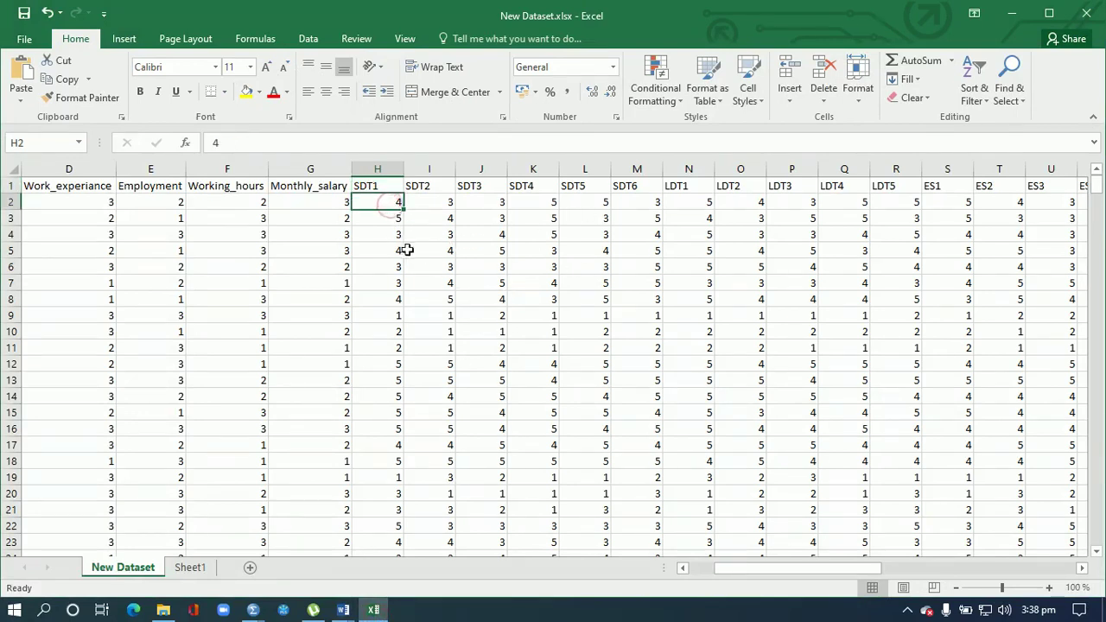
{"action": "left_click", "coordinate": [436, 208]}
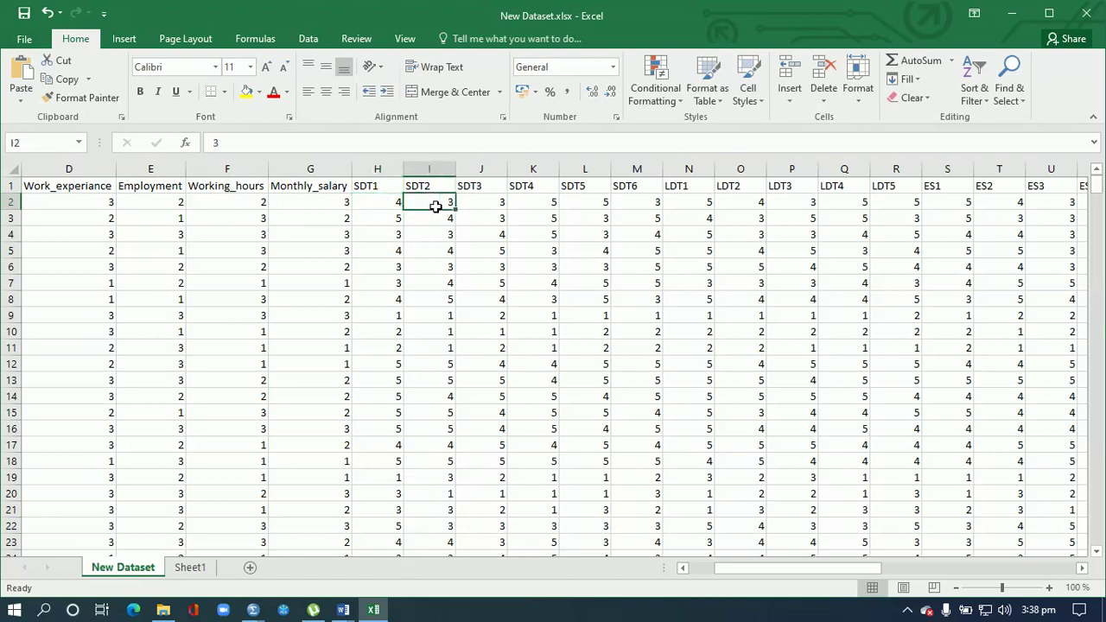
{"action": "left_click", "coordinate": [541, 202]}
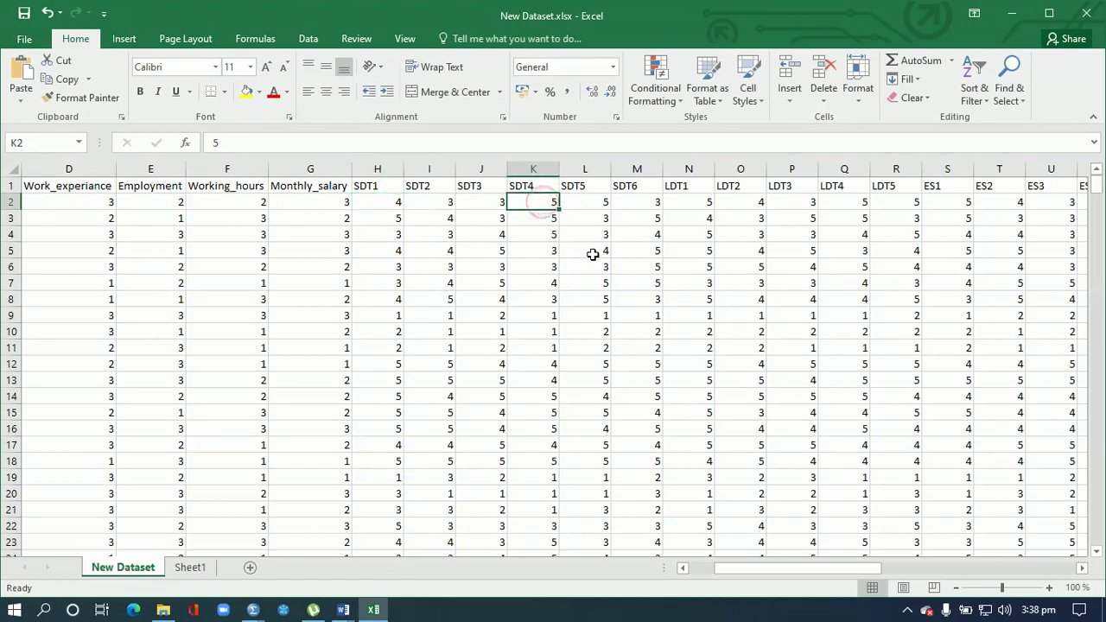
Step: Return to the Word questionnaire and examine the numbered Short Duration Training and Project Success statements in Section 3, part A
{"action": "left_click", "coordinate": [370, 612]}
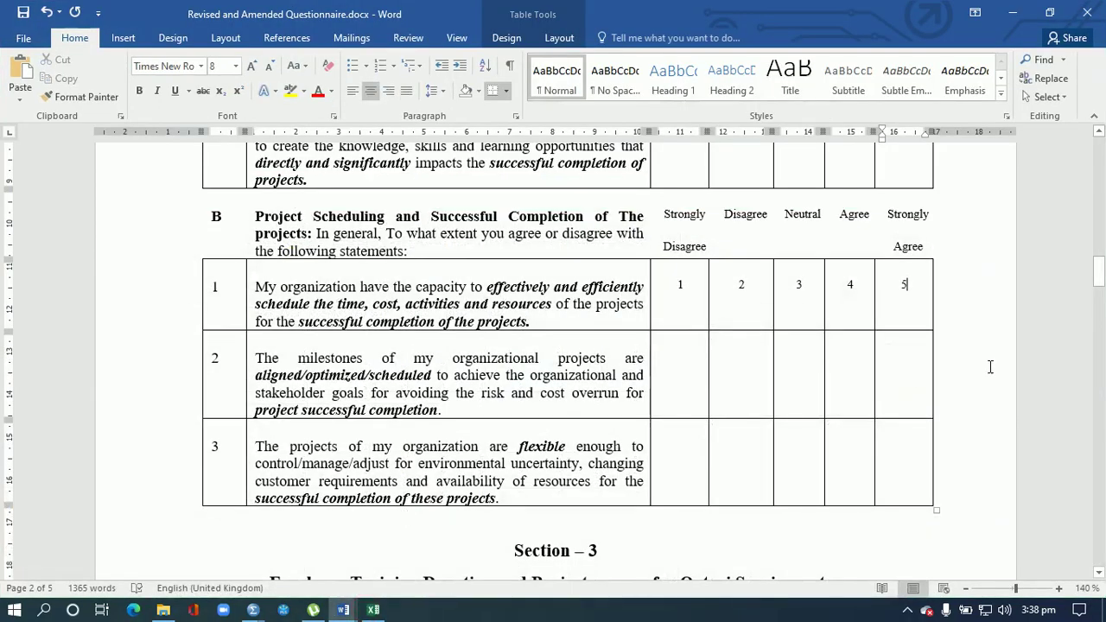
{"action": "left_click_drag", "start_coordinate": [1098, 275], "coordinate": [1100, 313]}
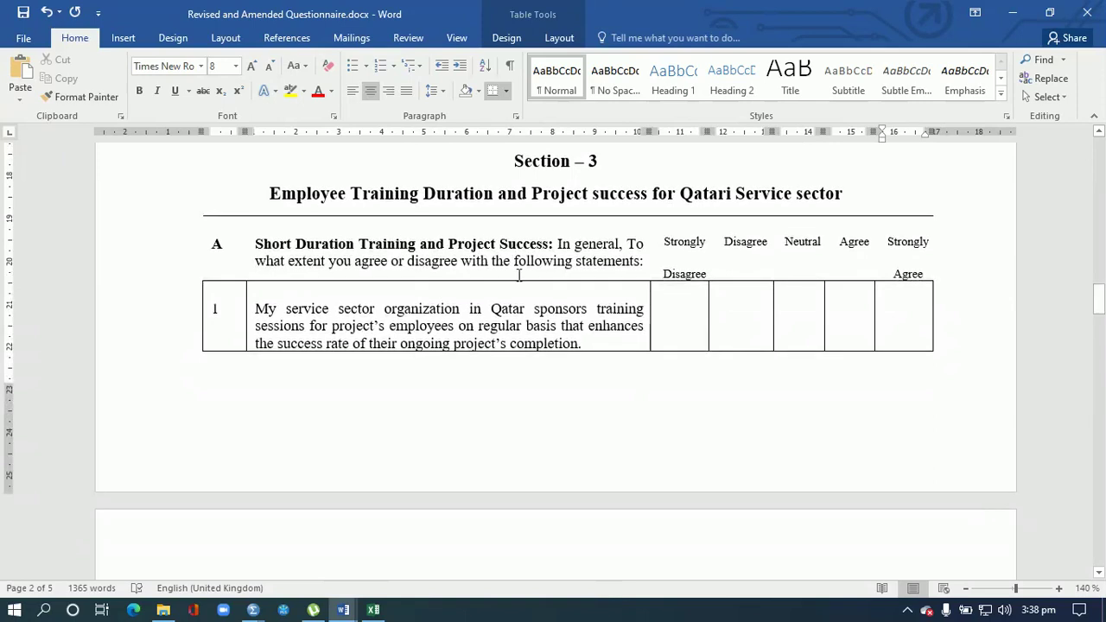
{"action": "left_click_drag", "start_coordinate": [265, 246], "coordinate": [370, 250]}
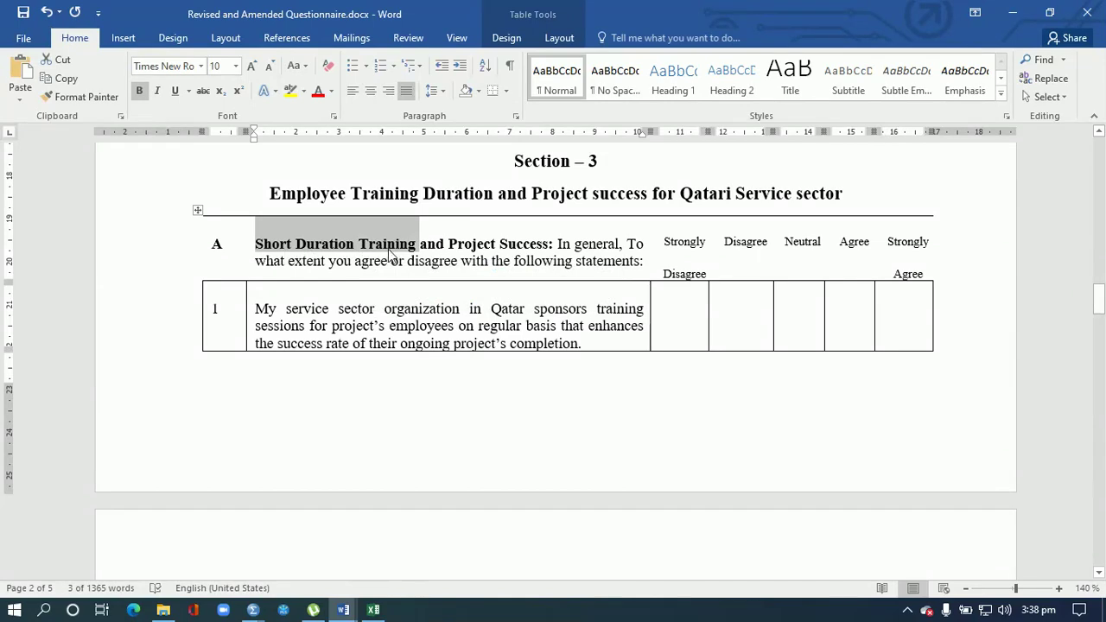
{"action": "left_click_drag", "start_coordinate": [227, 312], "coordinate": [215, 311]}
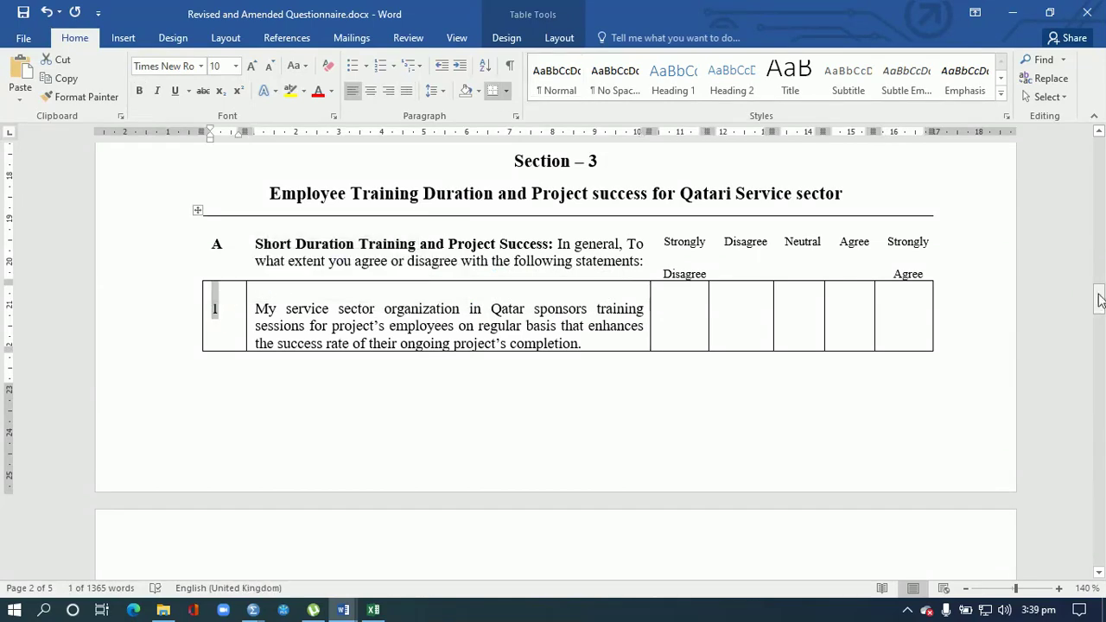
{"action": "scroll", "coordinate": [936, 326], "scroll_direction": "down", "scroll_amount": 6}
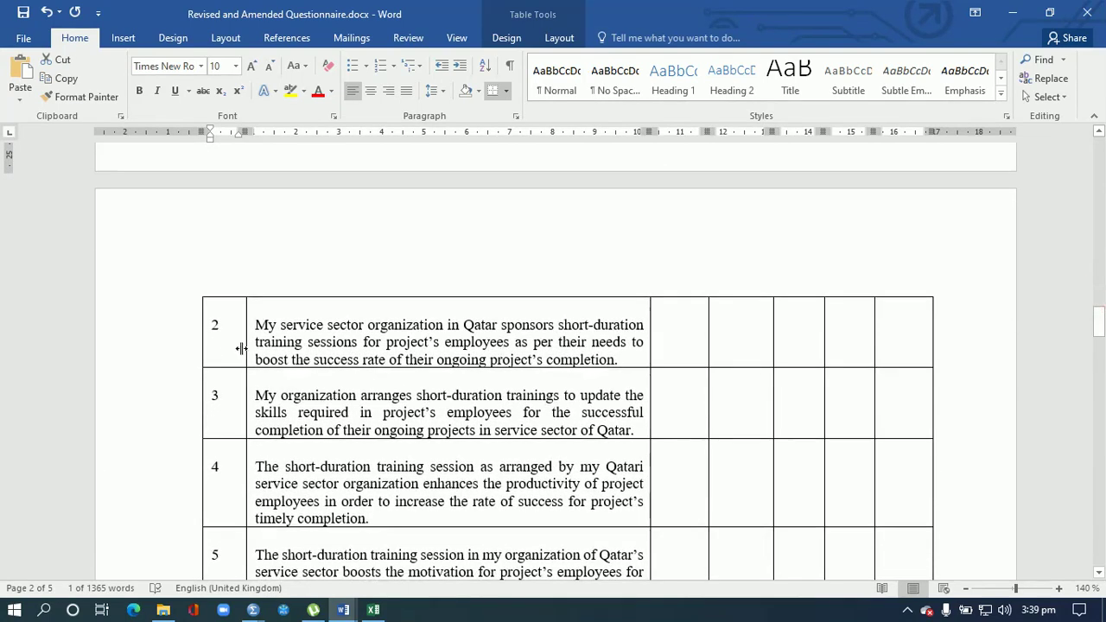
{"action": "left_click", "coordinate": [229, 336]}
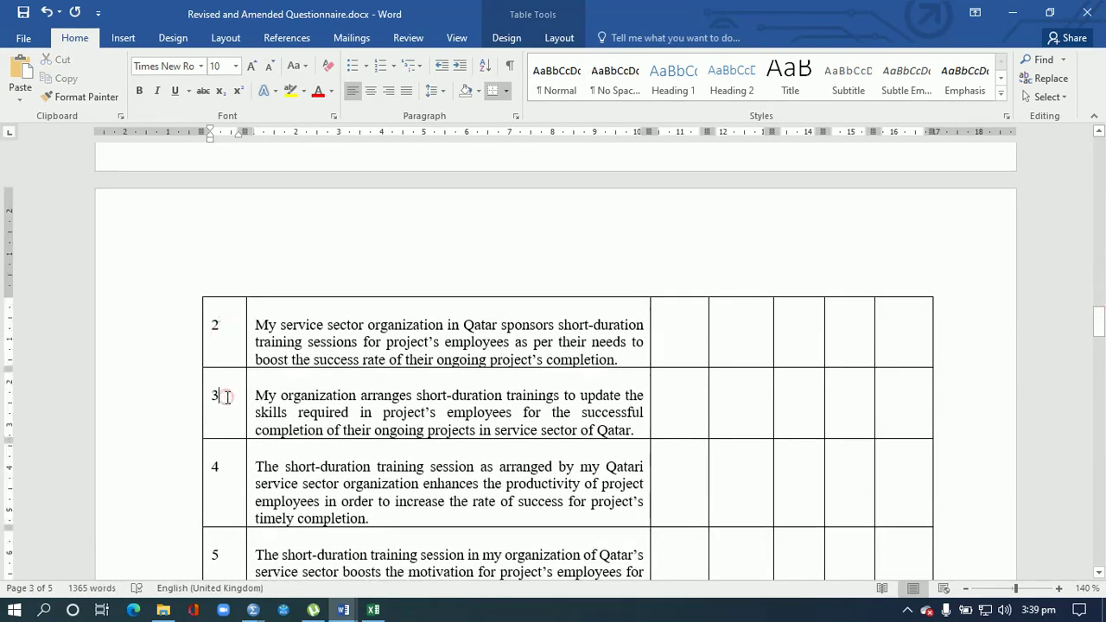
{"action": "left_click", "coordinate": [232, 553]}
{"action": "left_click_drag", "start_coordinate": [1102, 335], "coordinate": [1101, 358]}
{"action": "left_click", "coordinate": [237, 346]}
Step: Switch to the Excel dataset and examine the item headers SDT1 to SDT6, LDT1 to LDT5 and ES1 onward
{"action": "left_click", "coordinate": [373, 611]}
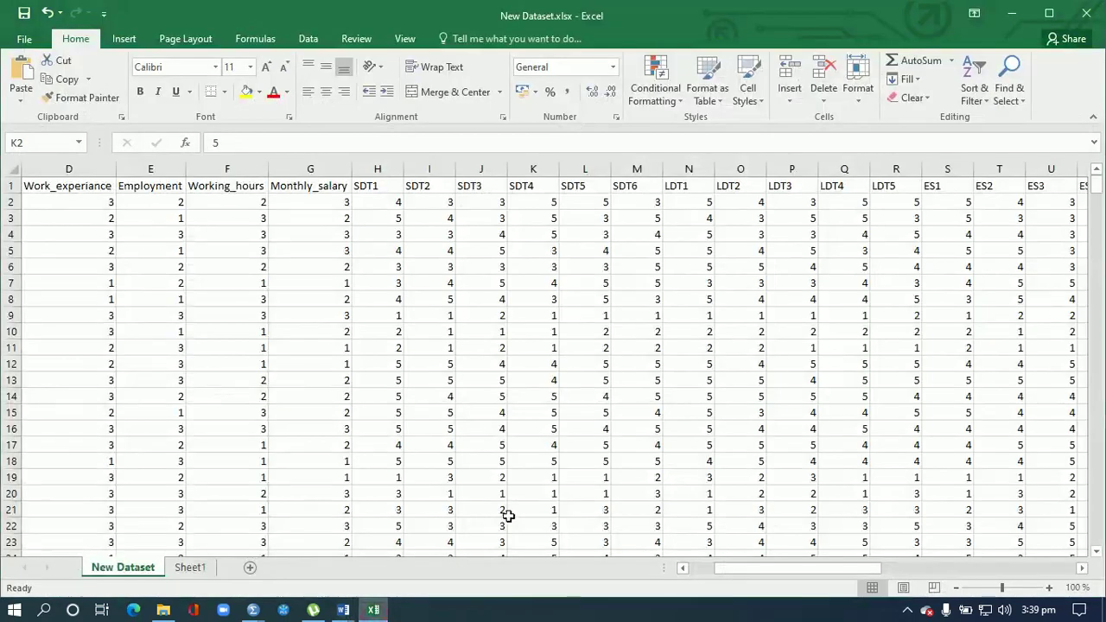
{"action": "left_click", "coordinate": [381, 186]}
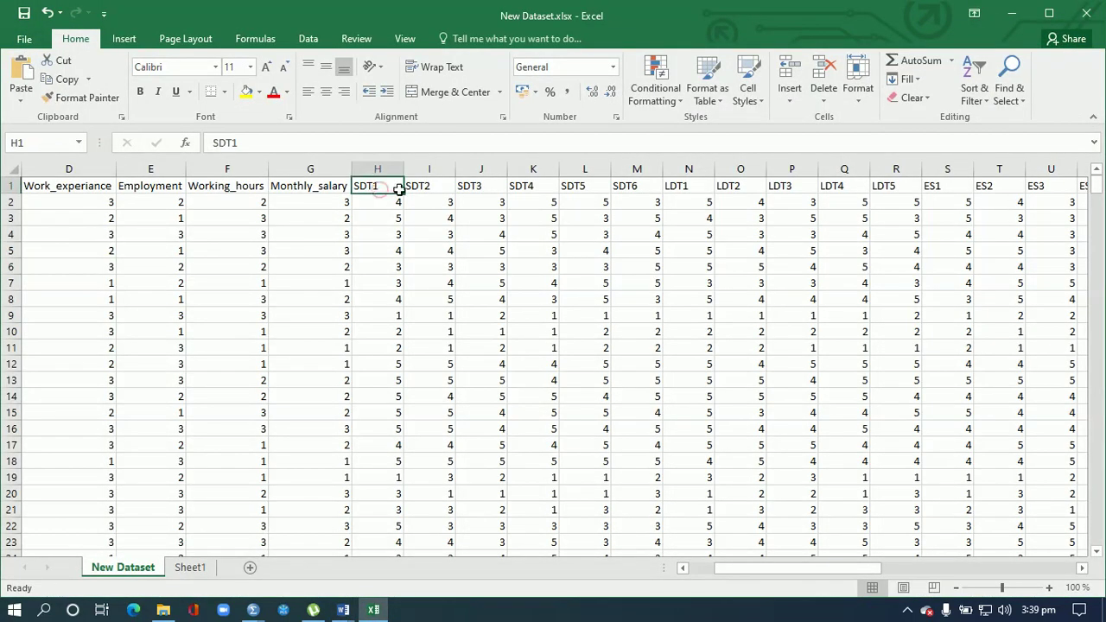
{"action": "left_click", "coordinate": [637, 185]}
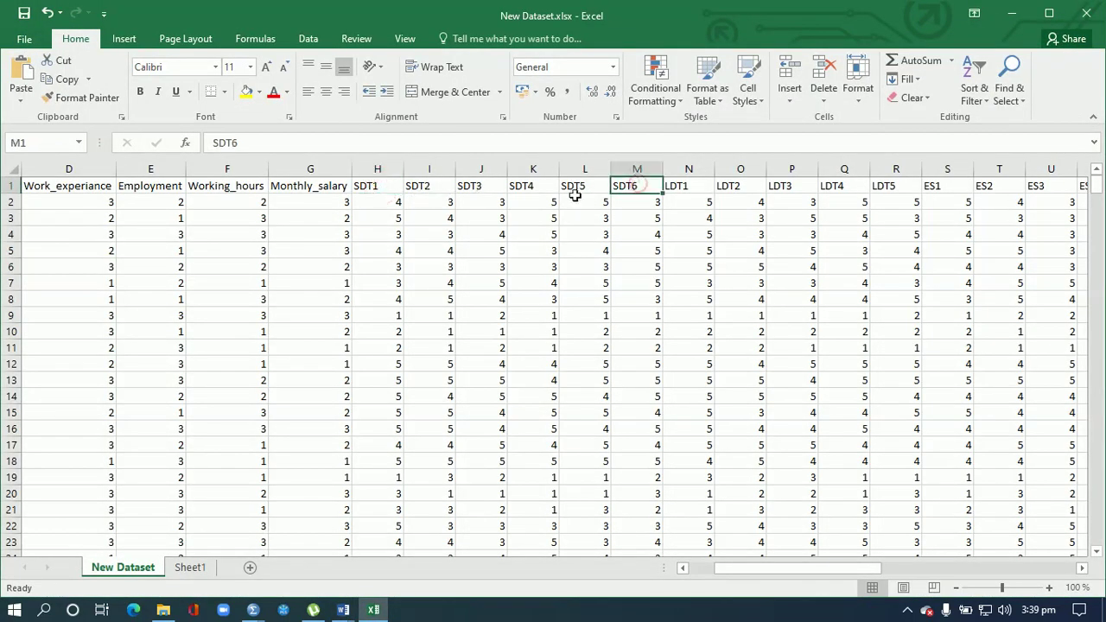
{"action": "left_click_drag", "start_coordinate": [388, 187], "coordinate": [1084, 185]}
{"action": "left_click", "coordinate": [690, 189]}
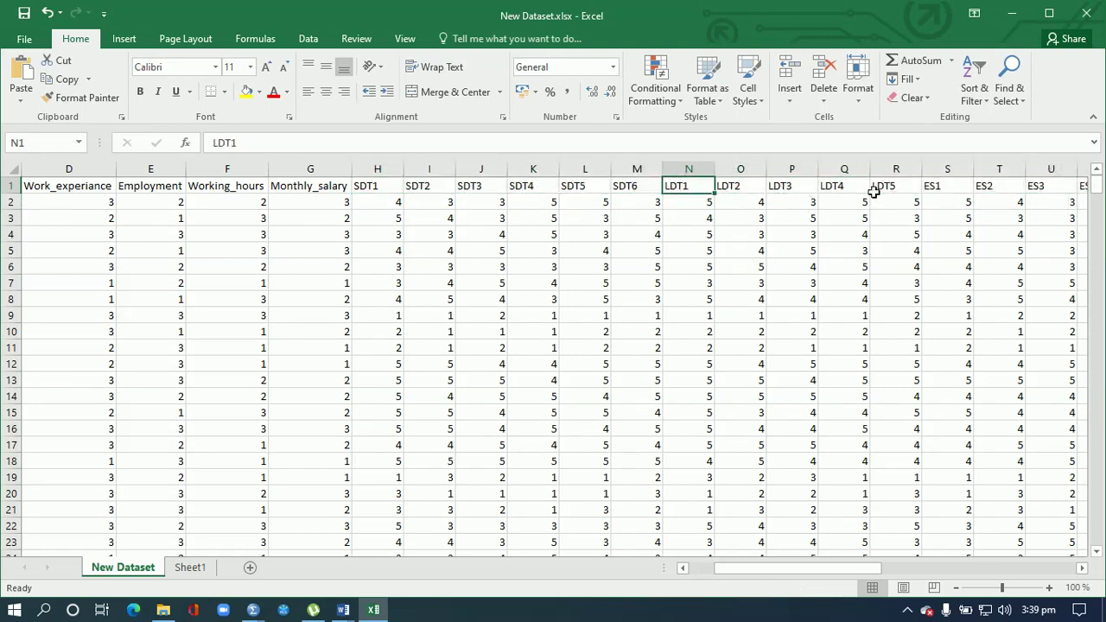
{"action": "left_click", "coordinate": [930, 188]}
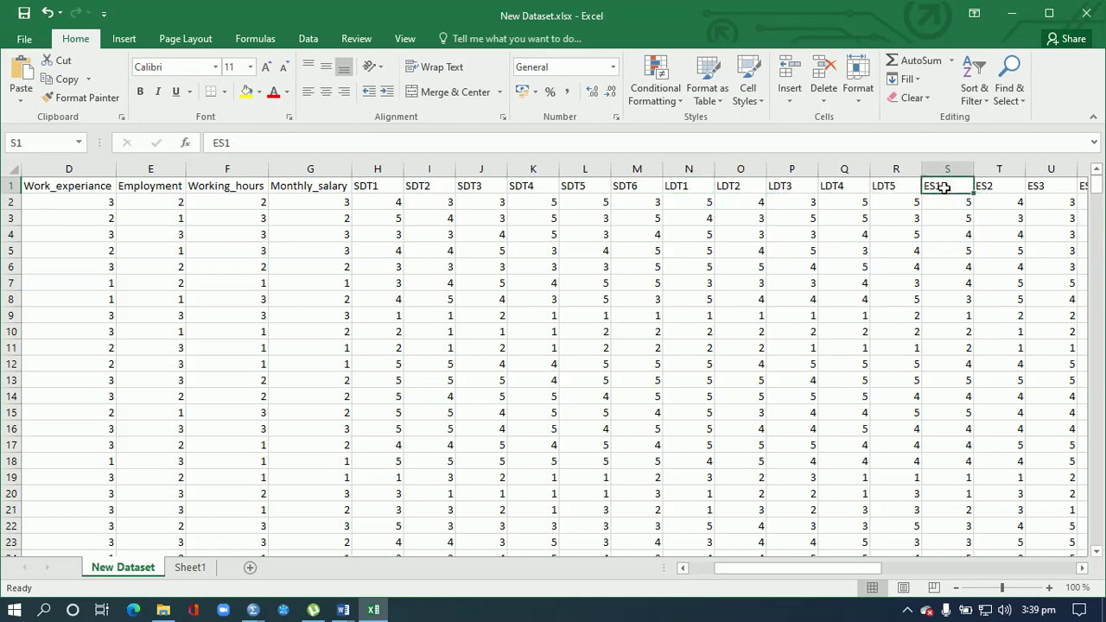
Step: Copy the header names from SDT1 through PS16 in row 1 of the New Dataset sheet
{"action": "left_click_drag", "start_coordinate": [378, 187], "coordinate": [992, 185]}
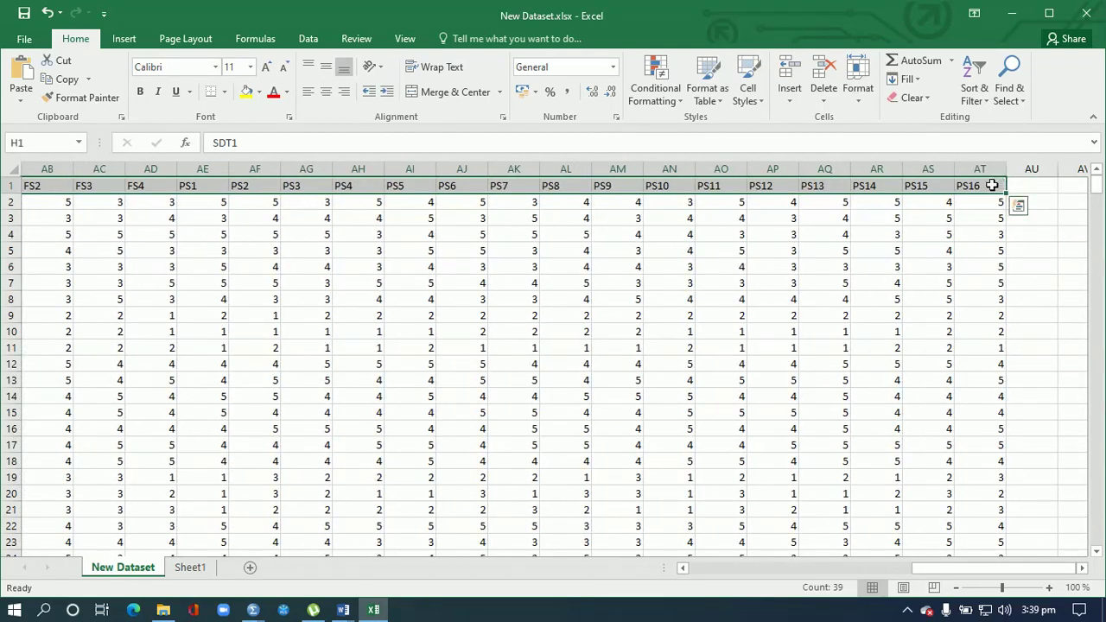
{"action": "key", "text": "ctrl+c"}
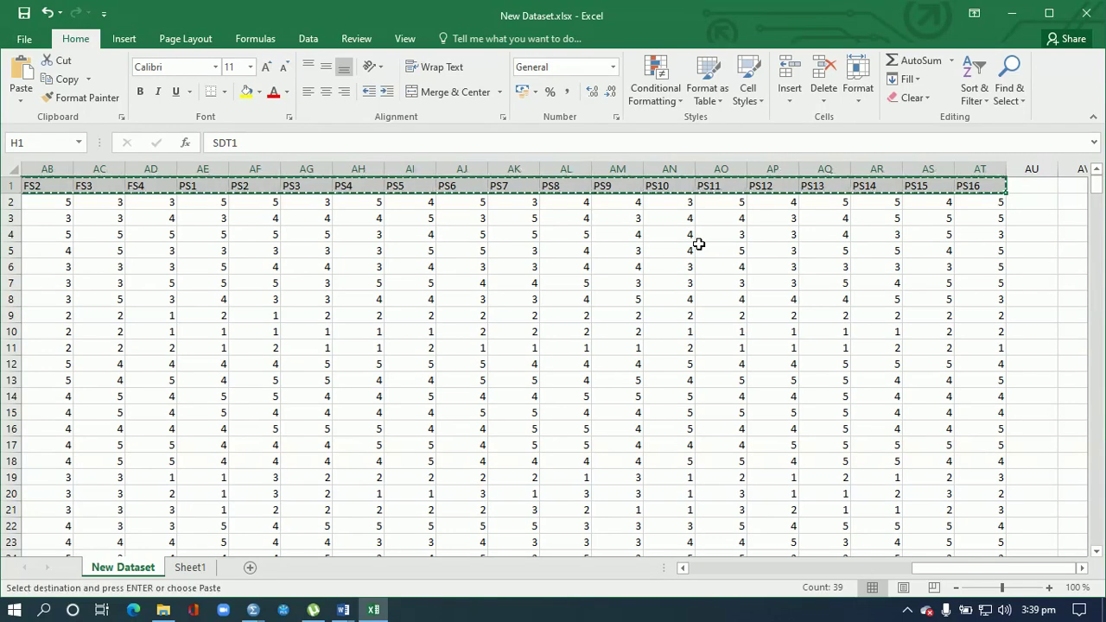
Step: Paste the copied headers transposed into column A of Sheet1, starting at A1, and widen the column slightly
{"action": "left_click", "coordinate": [190, 567]}
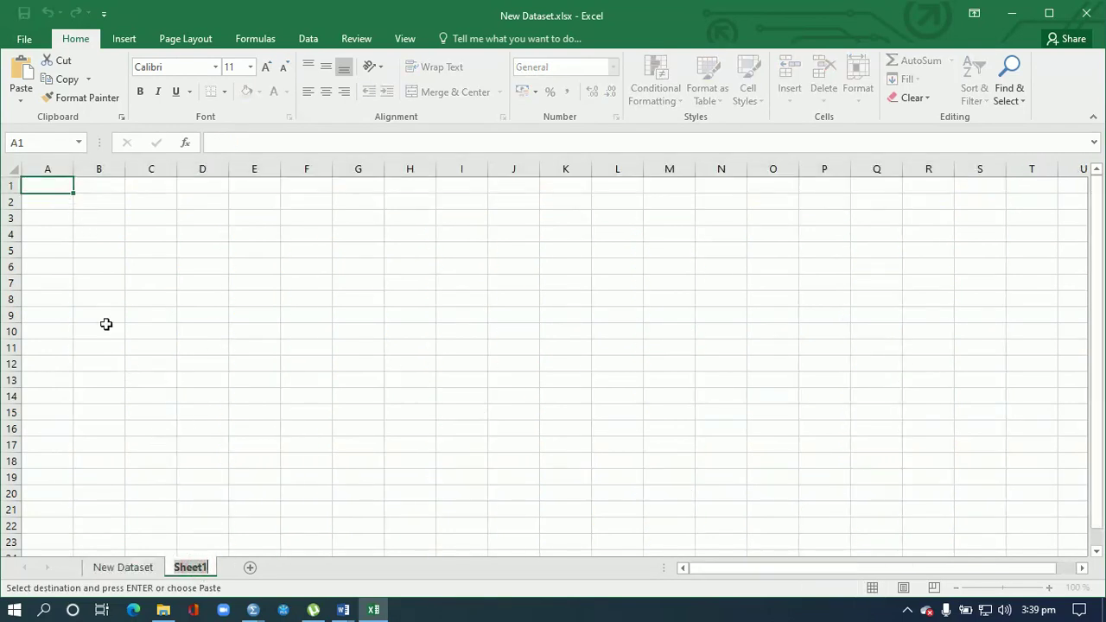
{"action": "right_click", "coordinate": [53, 187]}
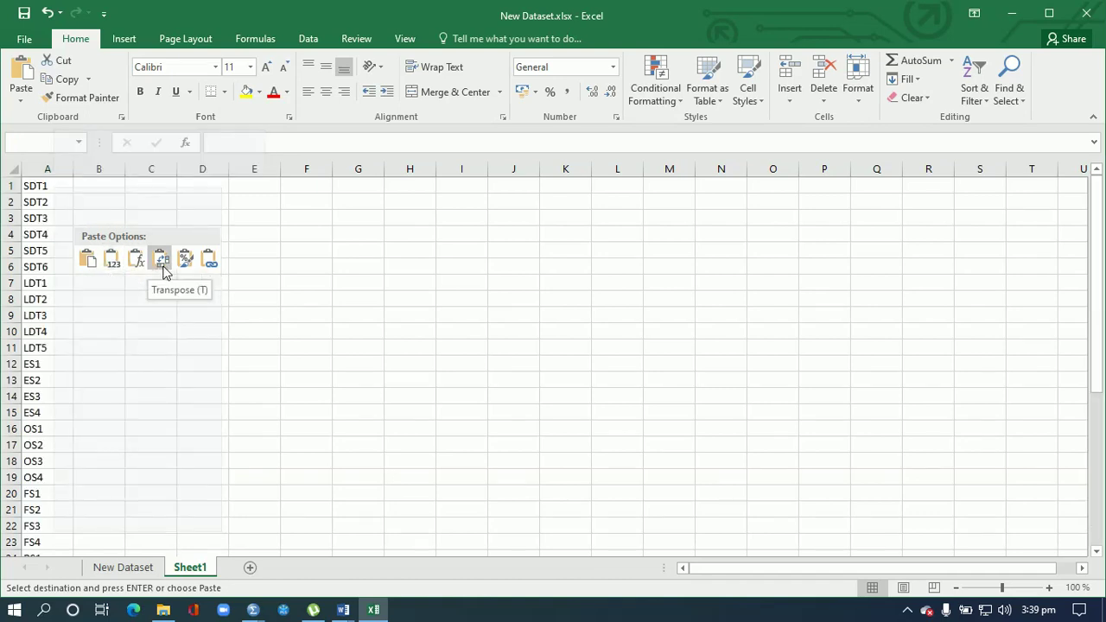
{"action": "left_click", "coordinate": [162, 261]}
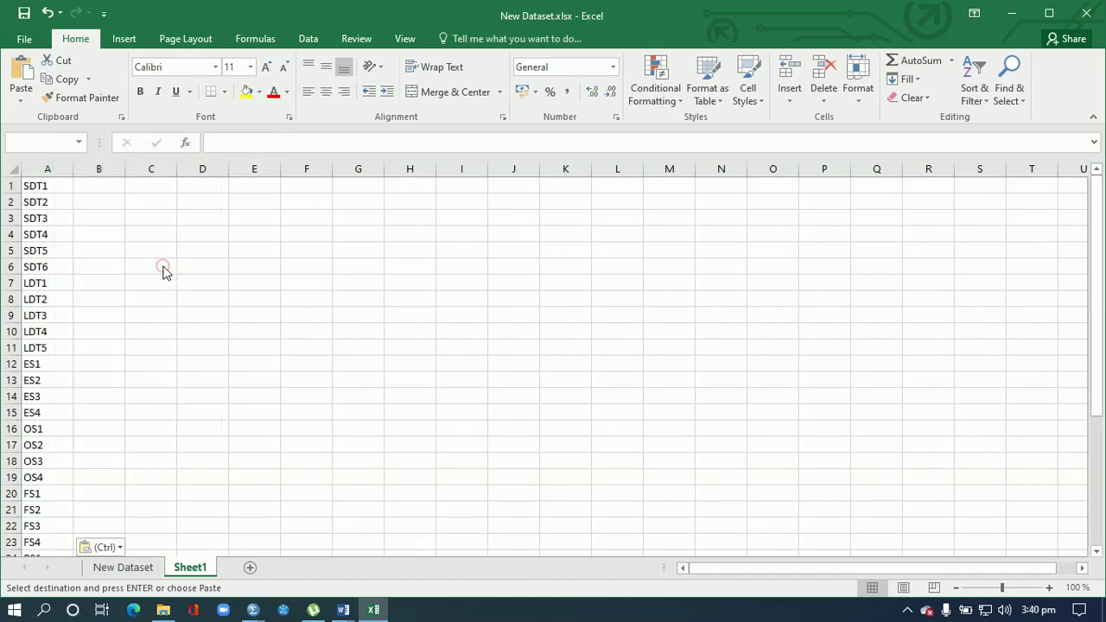
{"action": "mouse_move", "coordinate": [73, 168]}
{"action": "left_mouse_down"}
{"action": "mouse_move", "coordinate": [54, 173]}
{"action": "mouse_move", "coordinate": [82, 170]}
{"action": "left_mouse_up"}
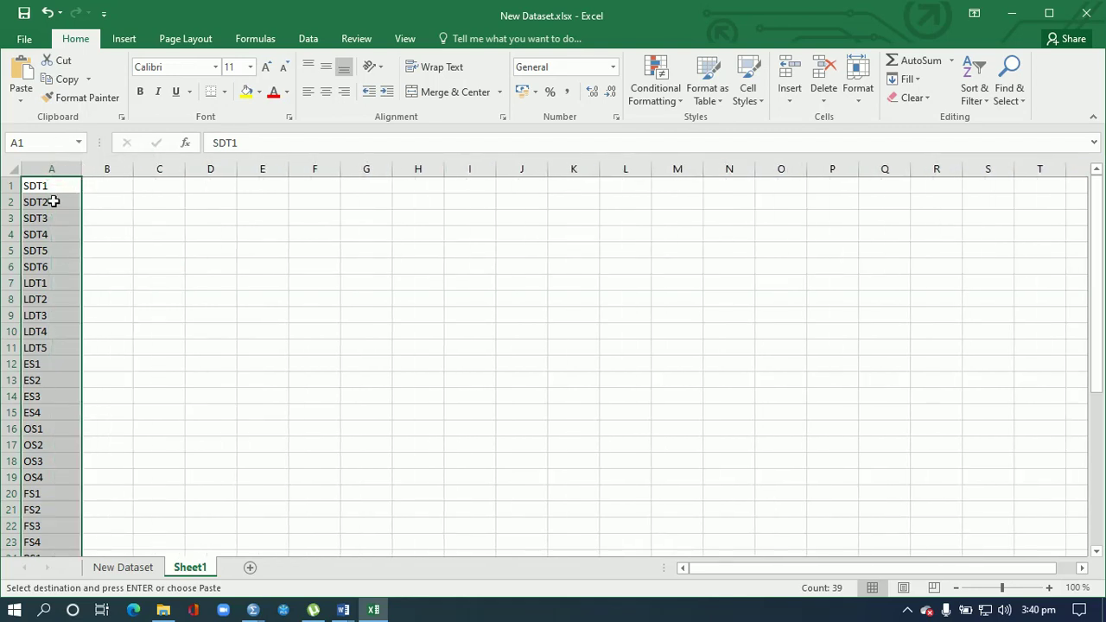
Step: Copy the names SDT1 to PS16 from Sheet1 and paste them into SPSS as variable names starting at row 8
{"action": "left_click", "coordinate": [54, 187]}
{"action": "mouse_move", "coordinate": [54, 187]}
{"action": "left_mouse_down"}
{"action": "mouse_move", "coordinate": [51, 557]}
{"action": "mouse_move", "coordinate": [52, 273]}
{"action": "mouse_move", "coordinate": [52, 299]}
{"action": "left_mouse_up"}
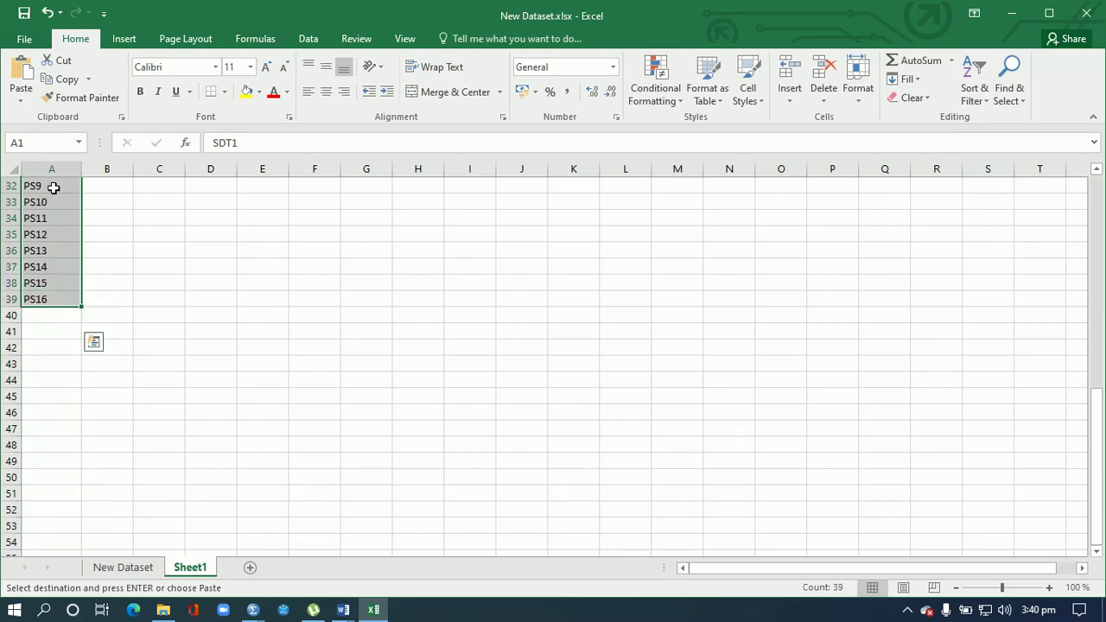
{"action": "mouse_move", "coordinate": [258, 613]}
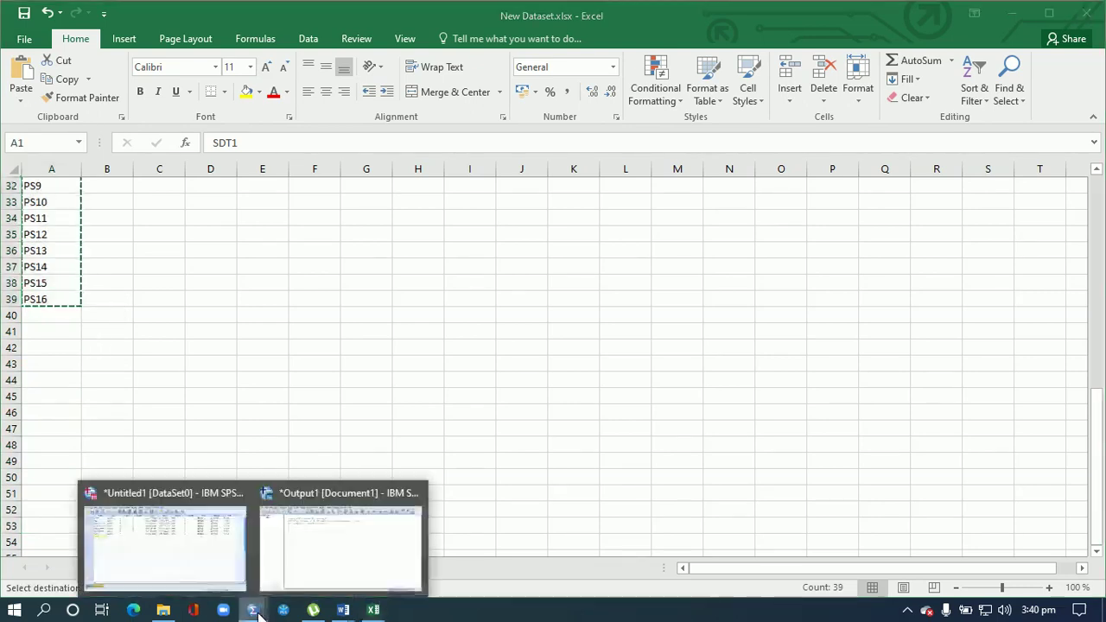
{"action": "left_click", "coordinate": [206, 559]}
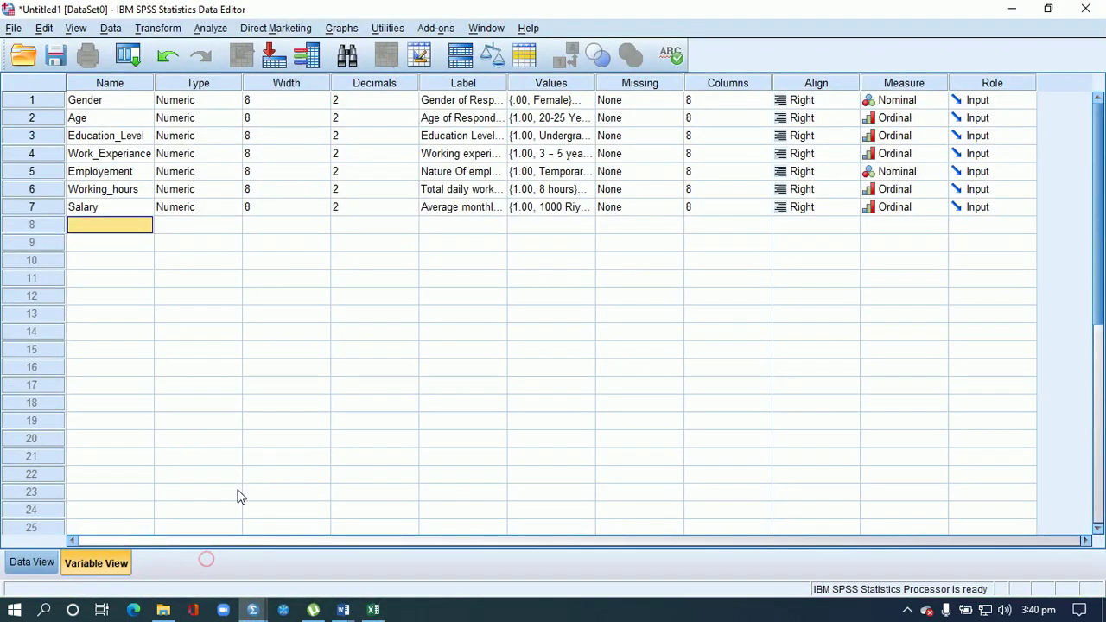
{"action": "right_click", "coordinate": [102, 223]}
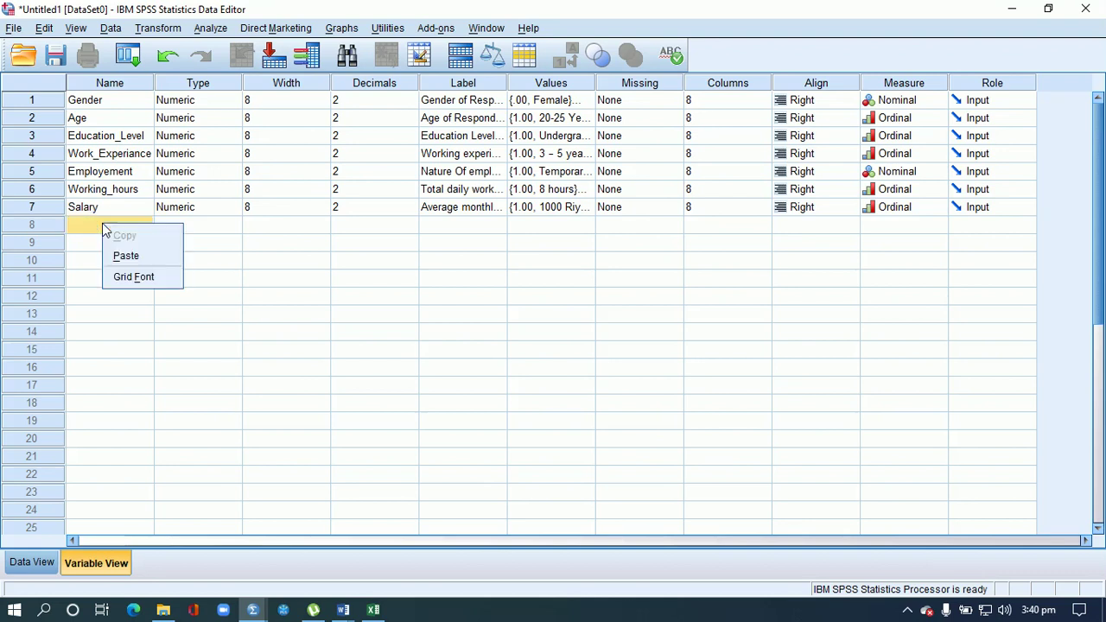
{"action": "left_click", "coordinate": [126, 256]}
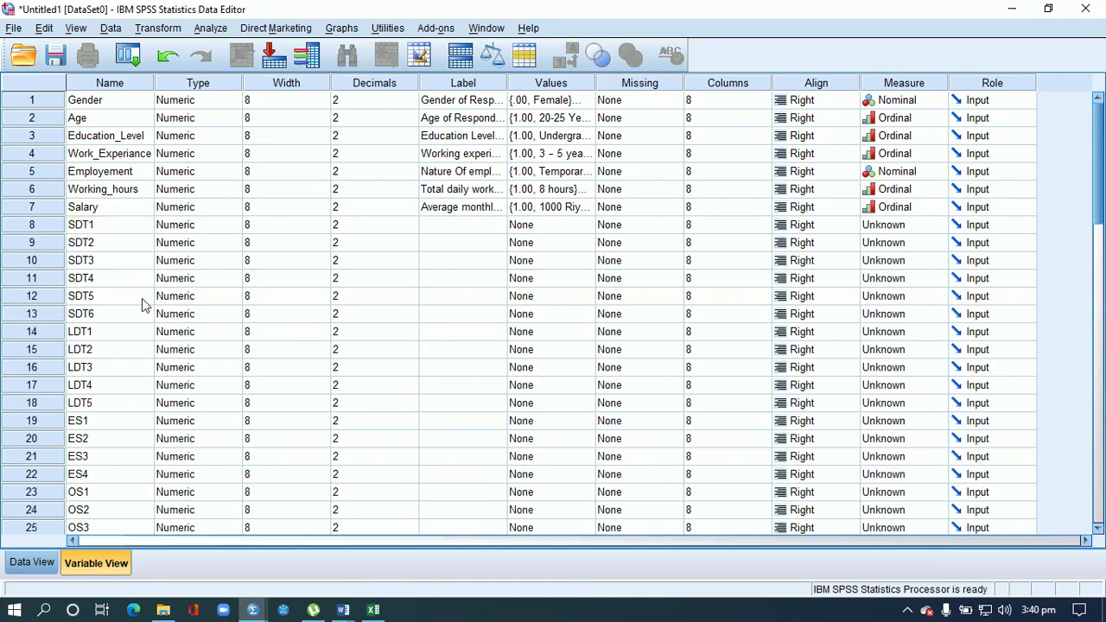
Step: Examine the pasted item names in the variable list, from SDT1 down through the LDT items and back
{"action": "left_click", "coordinate": [89, 227]}
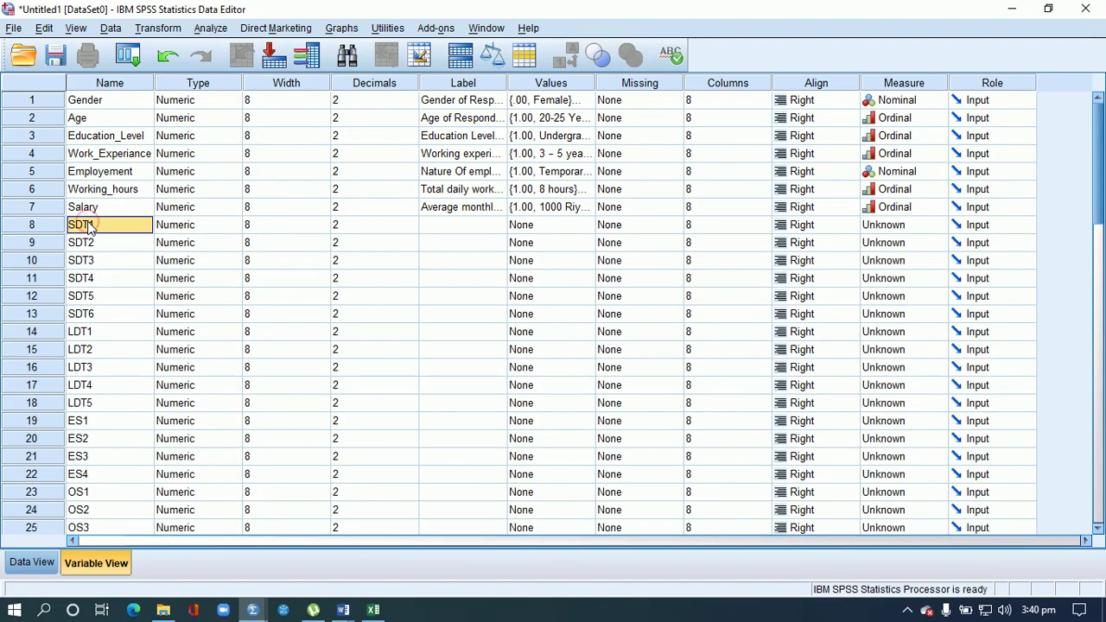
{"action": "key", "text": "Down"}
{"action": "key", "text": "Down"}
{"action": "key", "text": "Down"}
{"action": "key", "text": "Down"}
{"action": "key", "text": "Down"}
{"action": "key", "text": "Down"}
{"action": "key", "text": "Down"}
{"action": "key", "text": "Down"}
{"action": "key", "text": "Down"}
{"action": "key", "text": "Down"}
{"action": "key", "text": "Up"}
{"action": "key", "text": "Up"}
{"action": "key", "text": "Up"}
{"action": "key", "text": "Up"}
{"action": "key", "text": "Up"}
{"action": "key", "text": "Up"}
{"action": "key", "text": "Up"}
{"action": "key", "text": "Up"}
{"action": "left_click", "coordinate": [89, 227]}
Step: From SDT1's empty label, switch to the Word questionnaire and copy statement 1 of Section 3, part A
{"action": "left_click", "coordinate": [443, 231]}
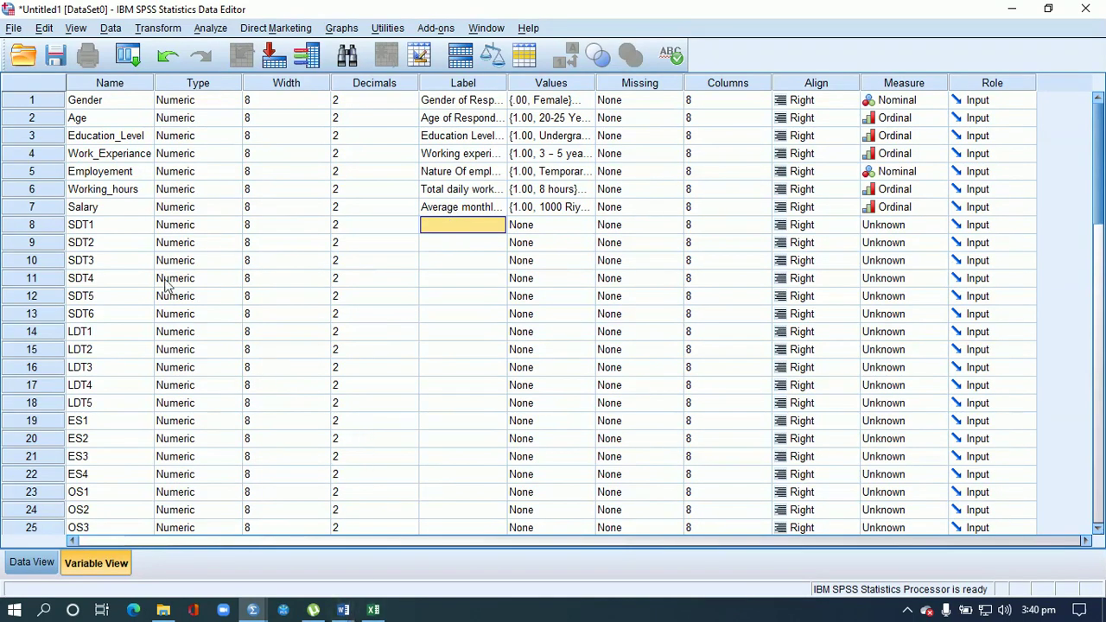
{"action": "left_click", "coordinate": [87, 232]}
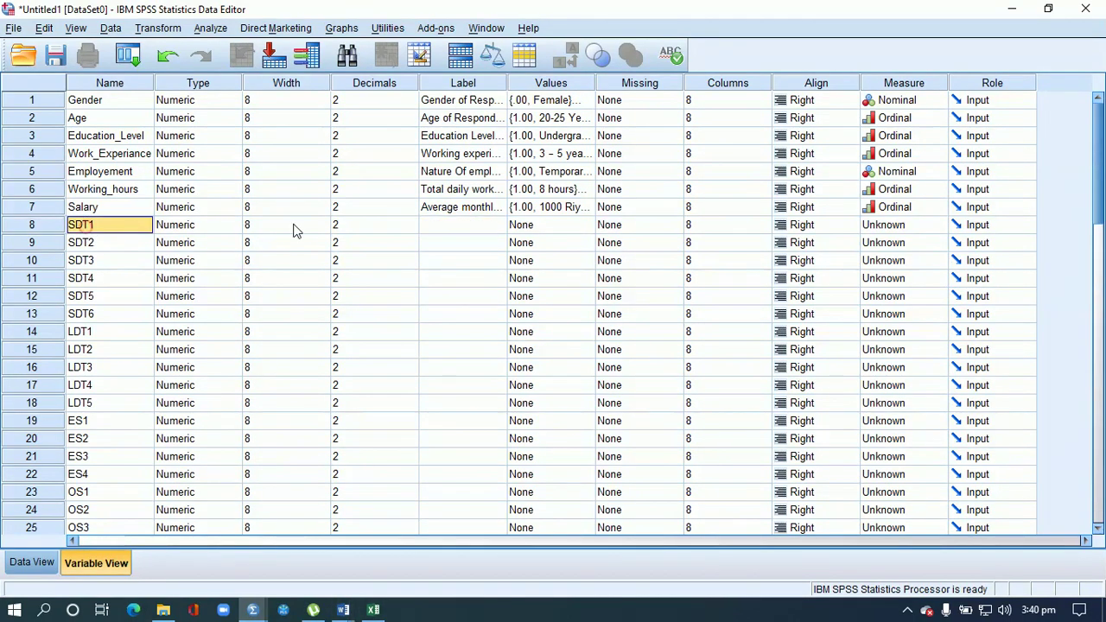
{"action": "left_click", "coordinate": [442, 231]}
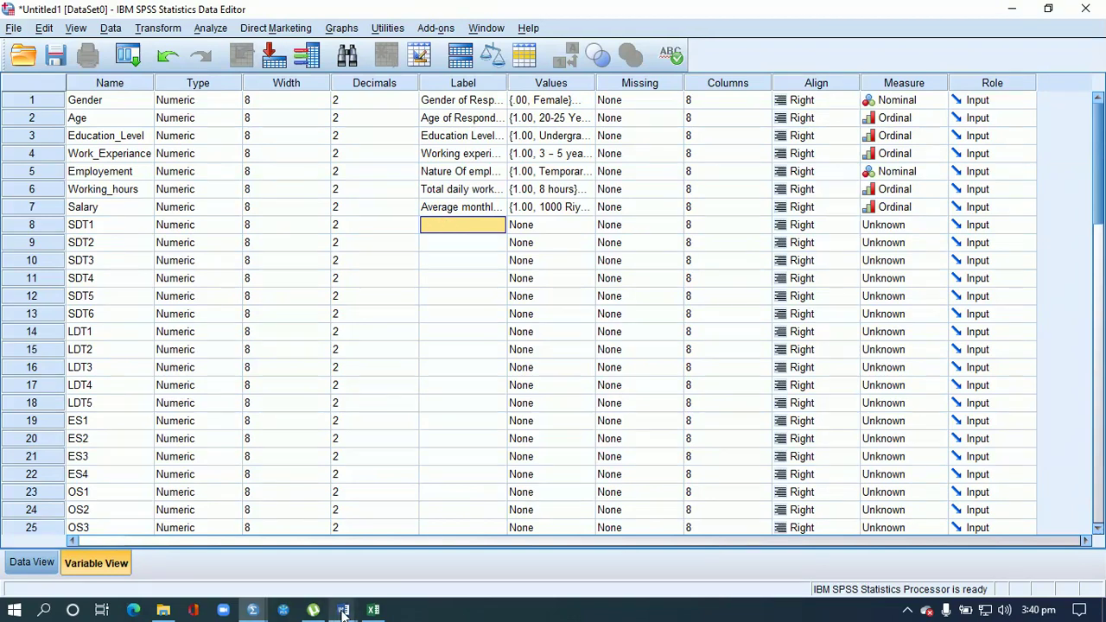
{"action": "mouse_move", "coordinate": [344, 612]}
{"action": "left_click", "coordinate": [373, 556]}
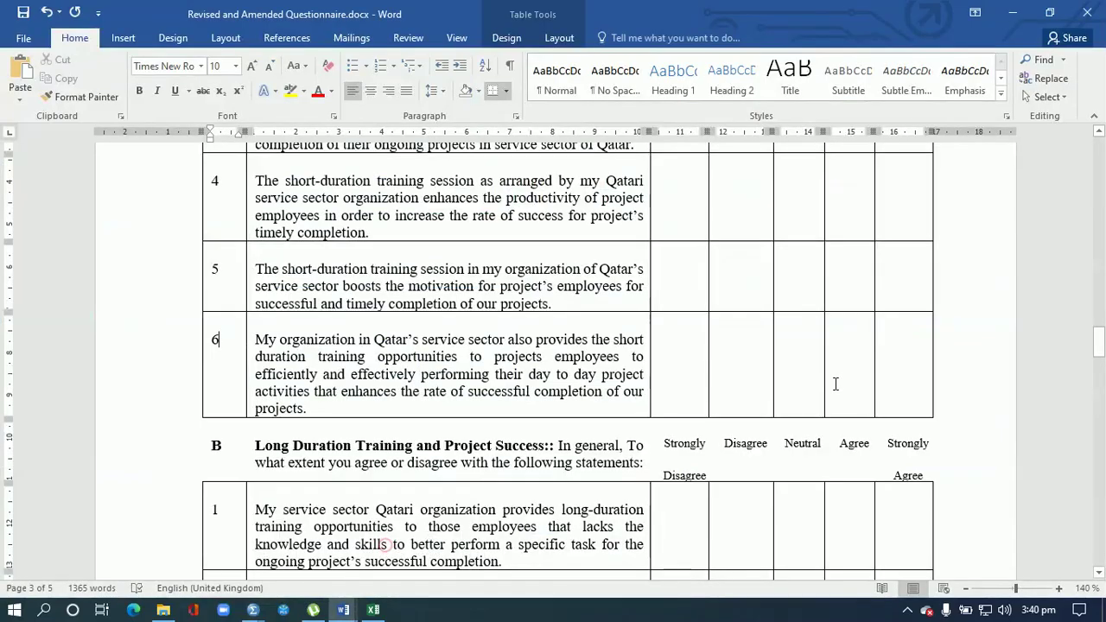
{"action": "left_click_drag", "start_coordinate": [1100, 344], "coordinate": [1100, 306]}
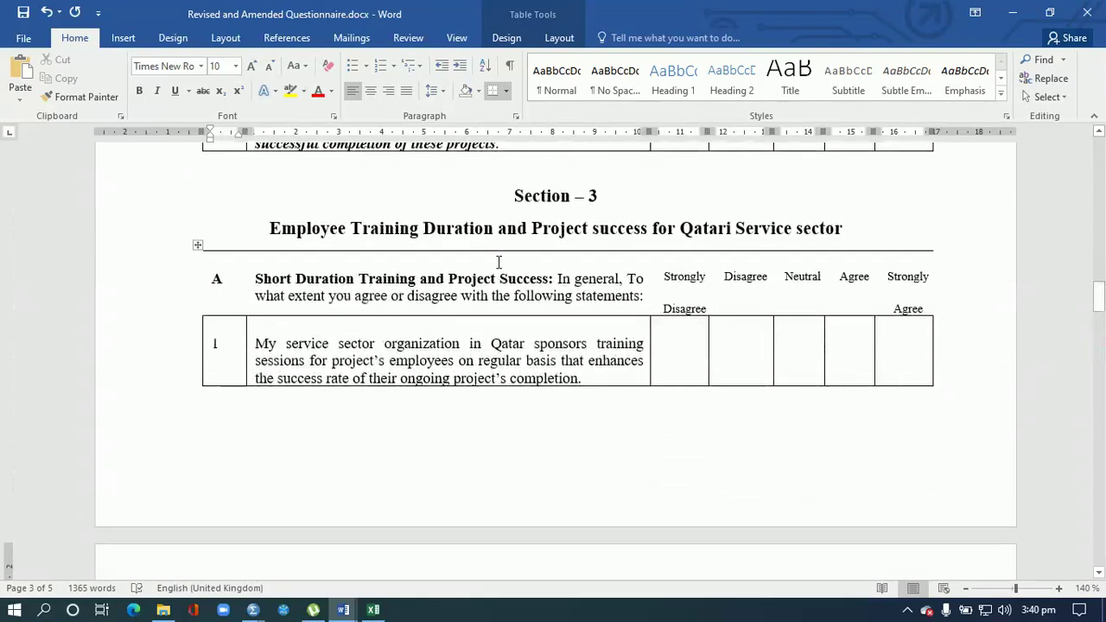
{"action": "left_click_drag", "start_coordinate": [254, 278], "coordinate": [411, 283]}
{"action": "left_click_drag", "start_coordinate": [256, 344], "coordinate": [584, 376]}
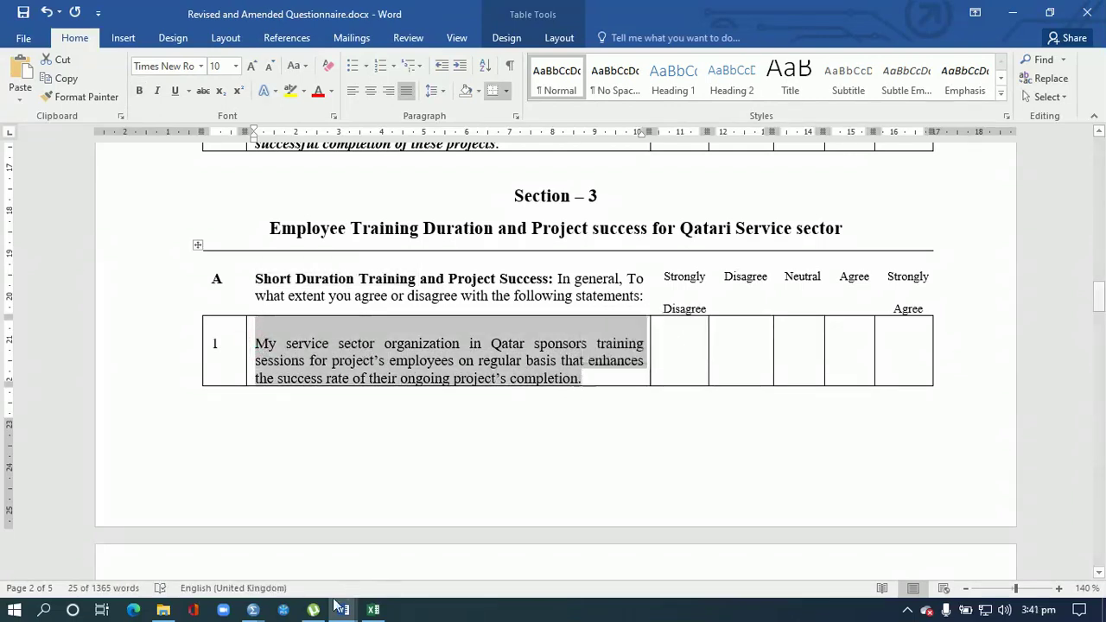
Step: Switch back to the SPSS data file and paste the copied statement as the label of SDT1
{"action": "left_click", "coordinate": [254, 610]}
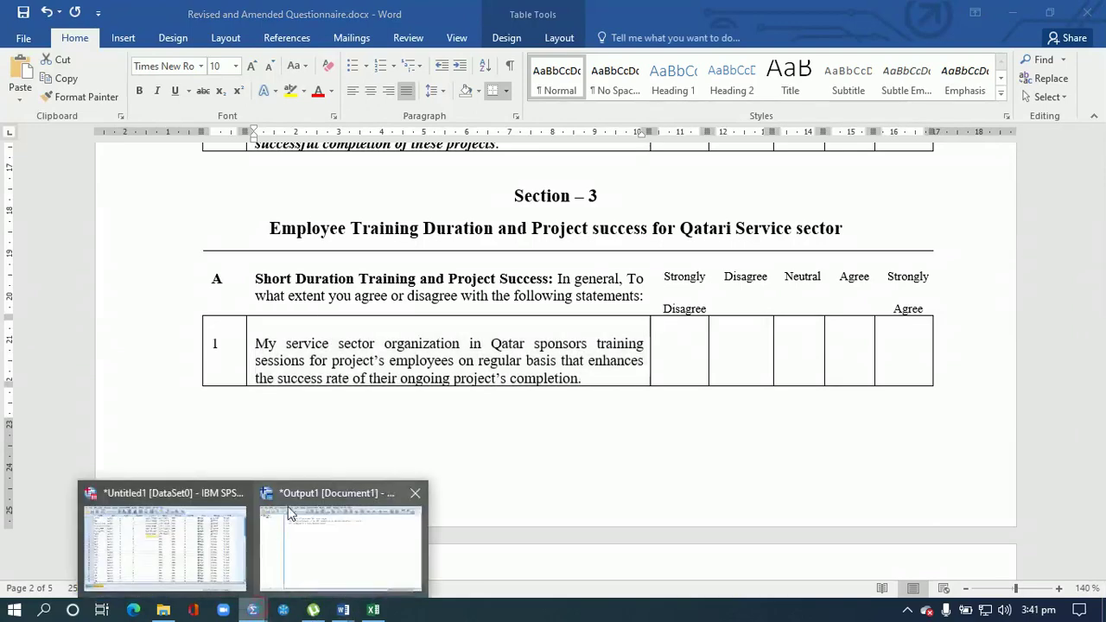
{"action": "left_click", "coordinate": [207, 541]}
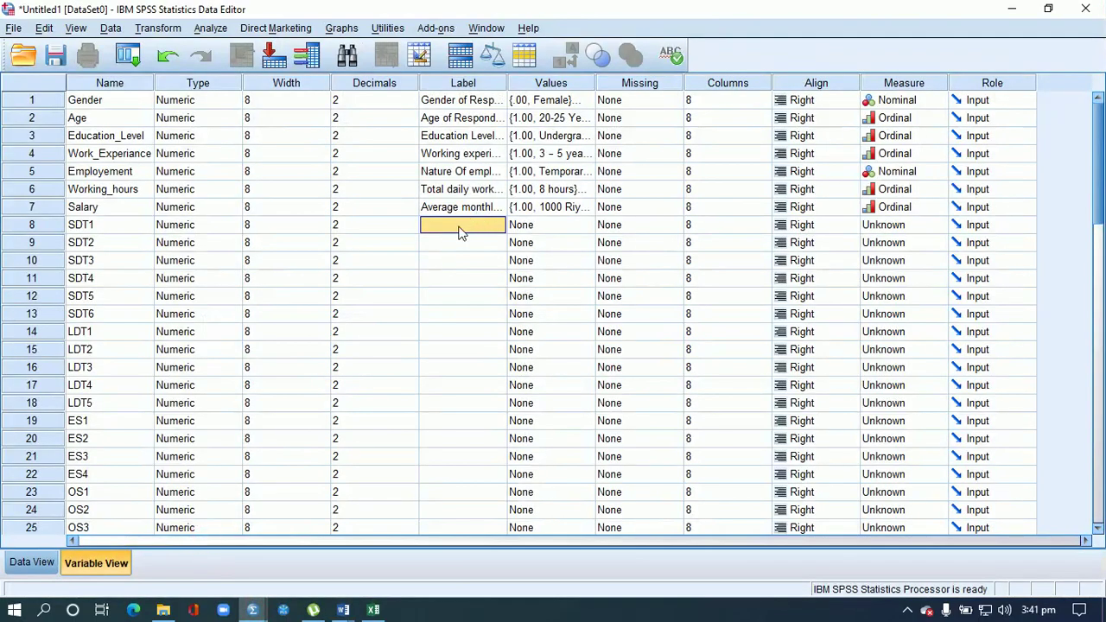
{"action": "right_click", "coordinate": [459, 232]}
{"action": "left_click", "coordinate": [481, 258]}
{"action": "left_click", "coordinate": [119, 230]}
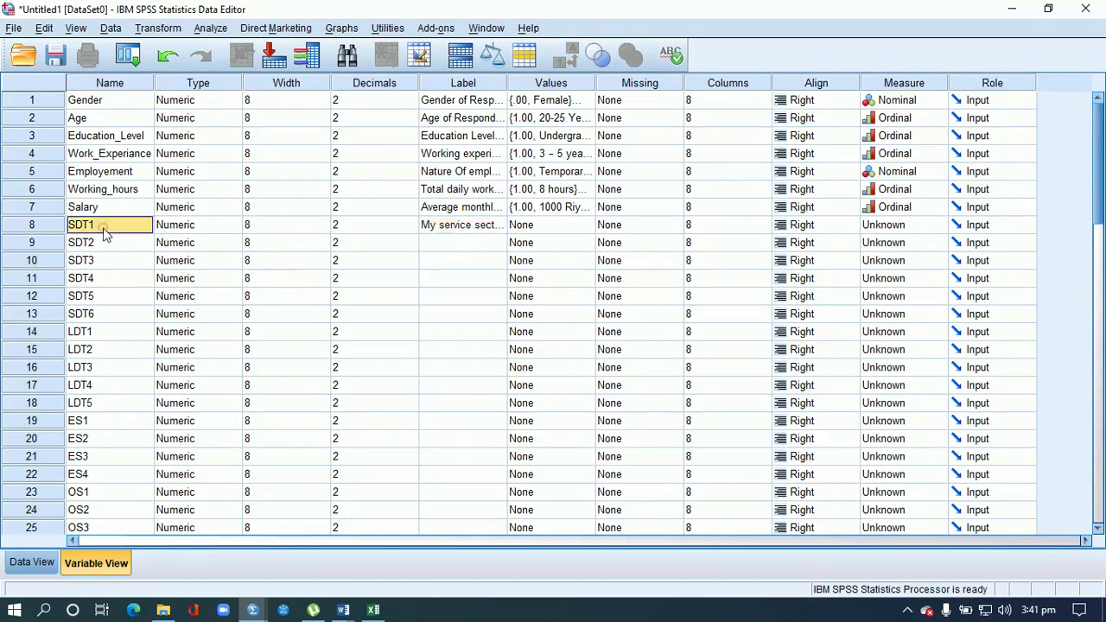
{"action": "left_click", "coordinate": [454, 227]}
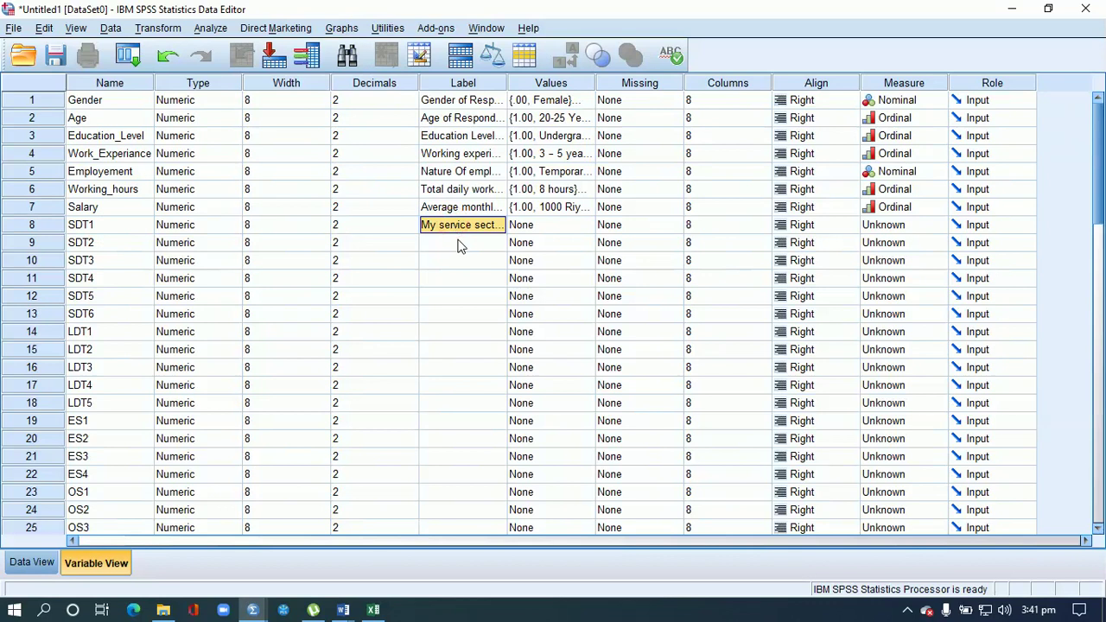
Step: Examine the names and label cells of the SDT2, SDT3 and SDT4 variables
{"action": "left_click", "coordinate": [460, 243]}
{"action": "left_click", "coordinate": [464, 258]}
{"action": "left_click", "coordinate": [464, 286]}
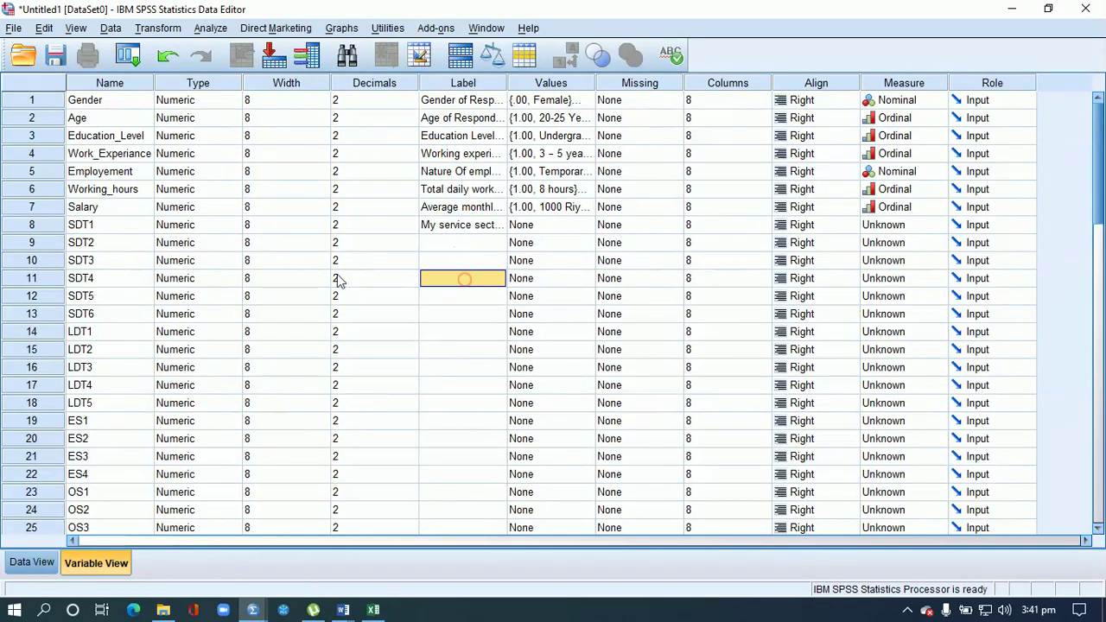
{"action": "left_click", "coordinate": [84, 243]}
{"action": "left_click", "coordinate": [86, 260]}
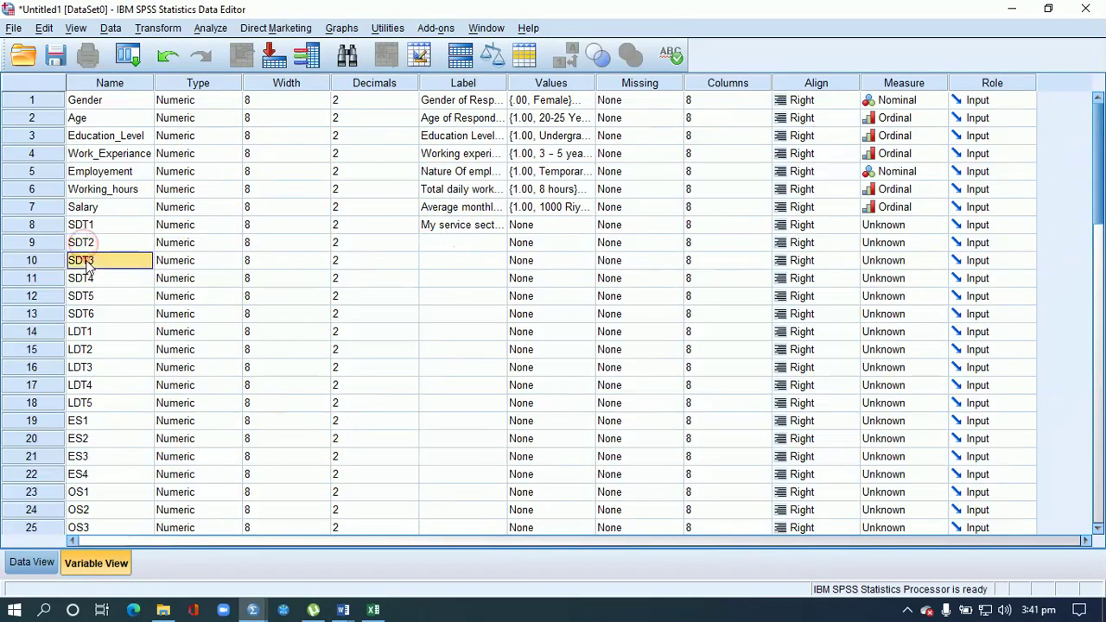
{"action": "left_click", "coordinate": [87, 279]}
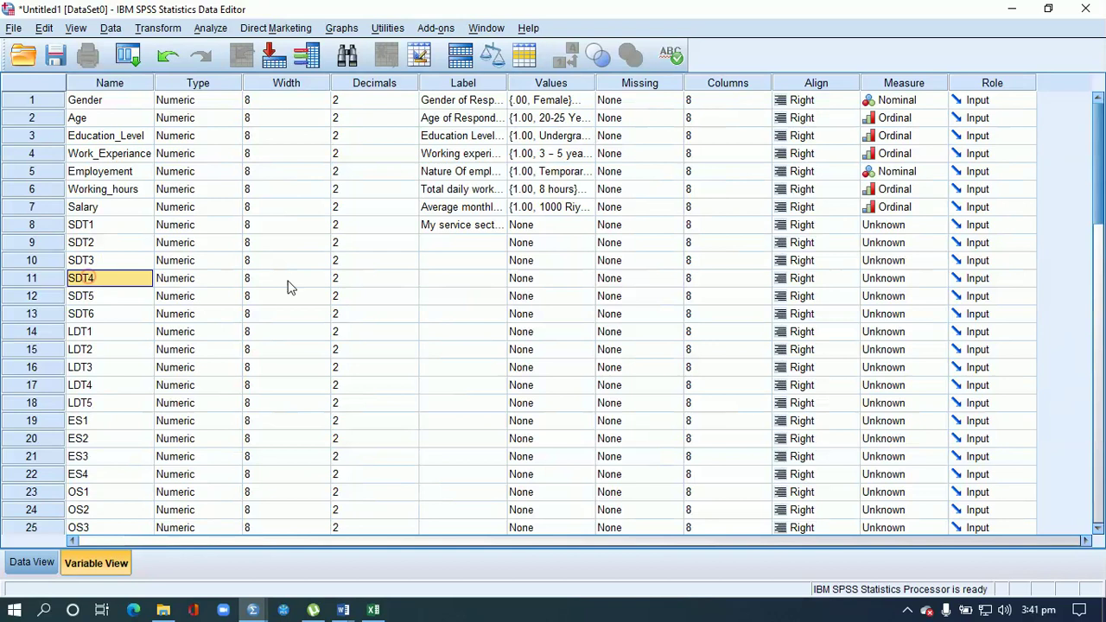
{"action": "left_click", "coordinate": [460, 245]}
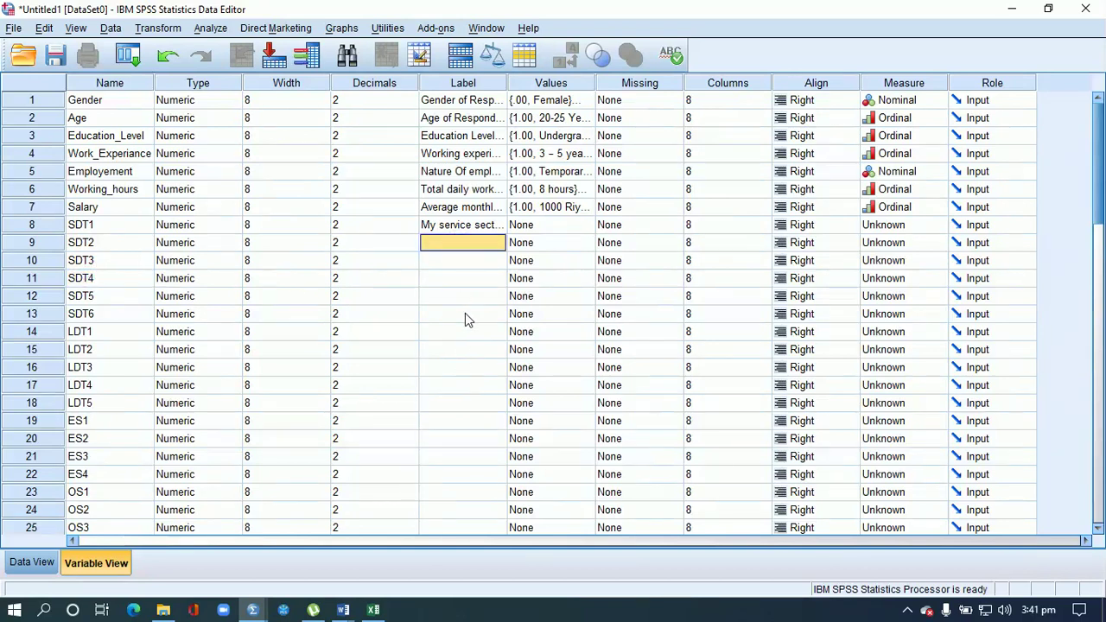
Step: Open the value labels of SDT1, and examine the response scale for statement 1 of Section 3, part A in Word
{"action": "left_click", "coordinate": [587, 227]}
{"action": "left_click", "coordinate": [587, 226]}
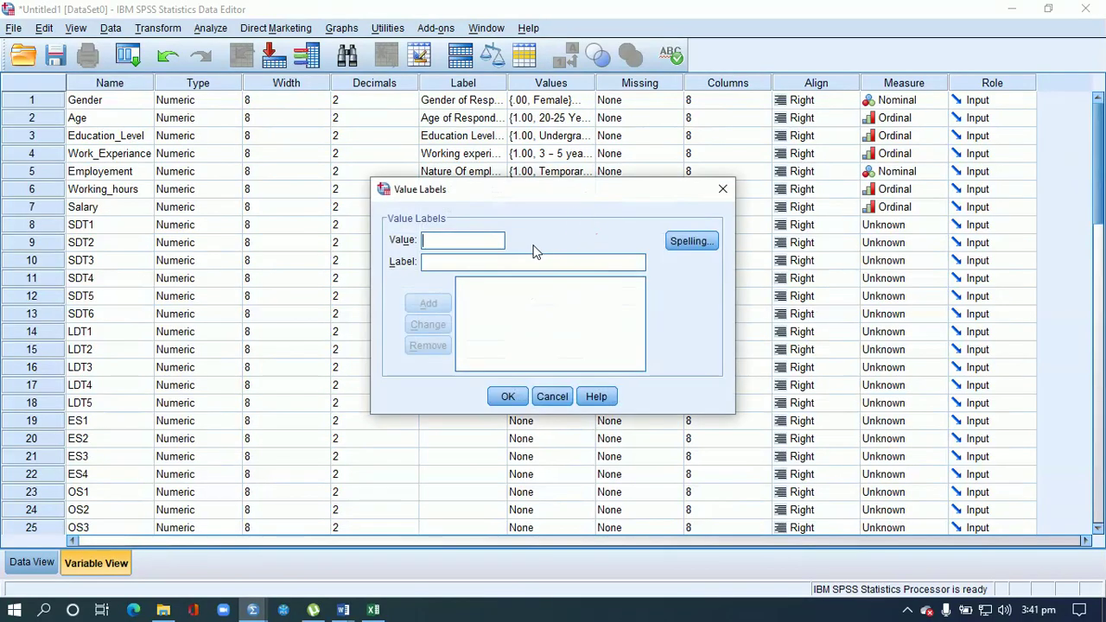
{"action": "left_click", "coordinate": [347, 609]}
{"action": "left_click", "coordinate": [395, 559]}
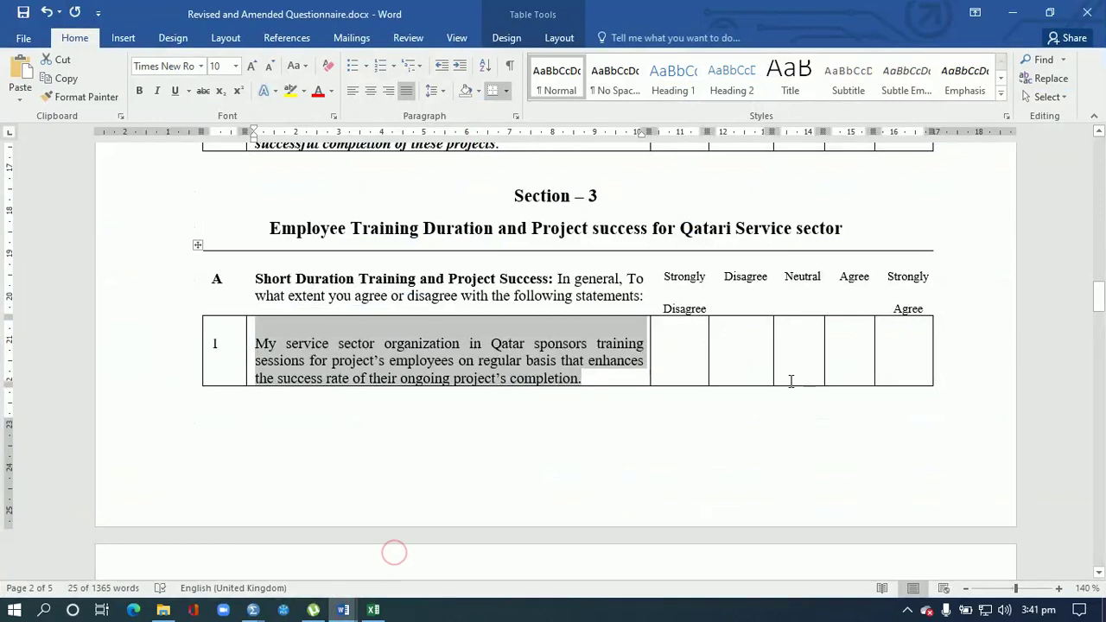
{"action": "left_click", "coordinate": [689, 352]}
{"action": "left_click_drag", "start_coordinate": [689, 352], "coordinate": [897, 357]}
Step: Enter the code 1 under Strongly Agree for statement 1 of Section 4, part A
{"action": "left_click_drag", "start_coordinate": [1101, 294], "coordinate": [1100, 416]}
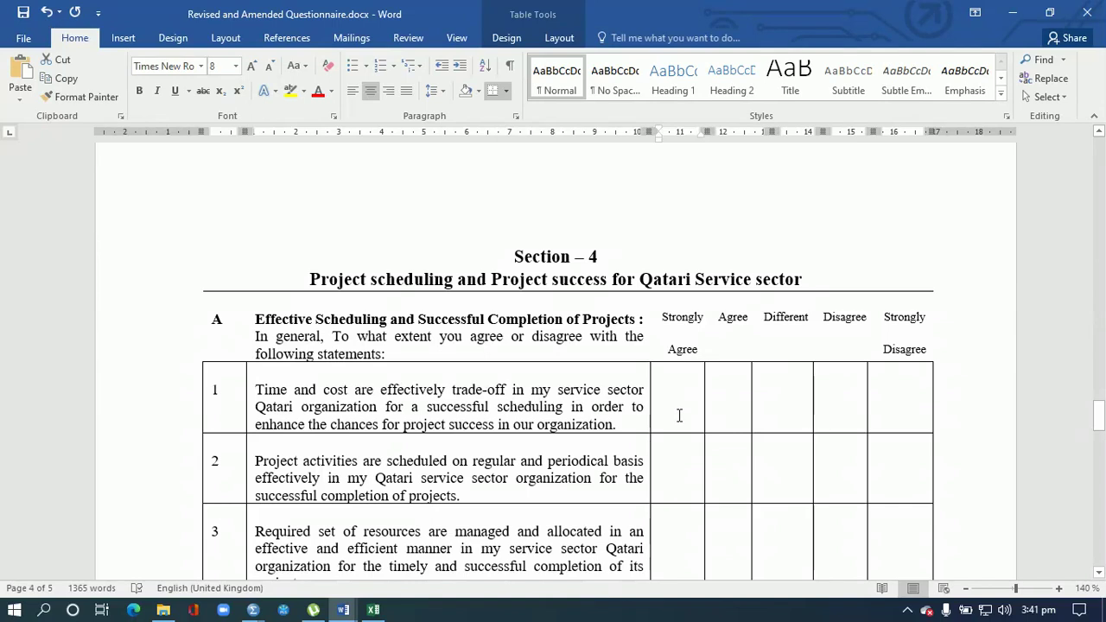
{"action": "left_click", "coordinate": [679, 416]}
{"action": "type", "text": "1"}
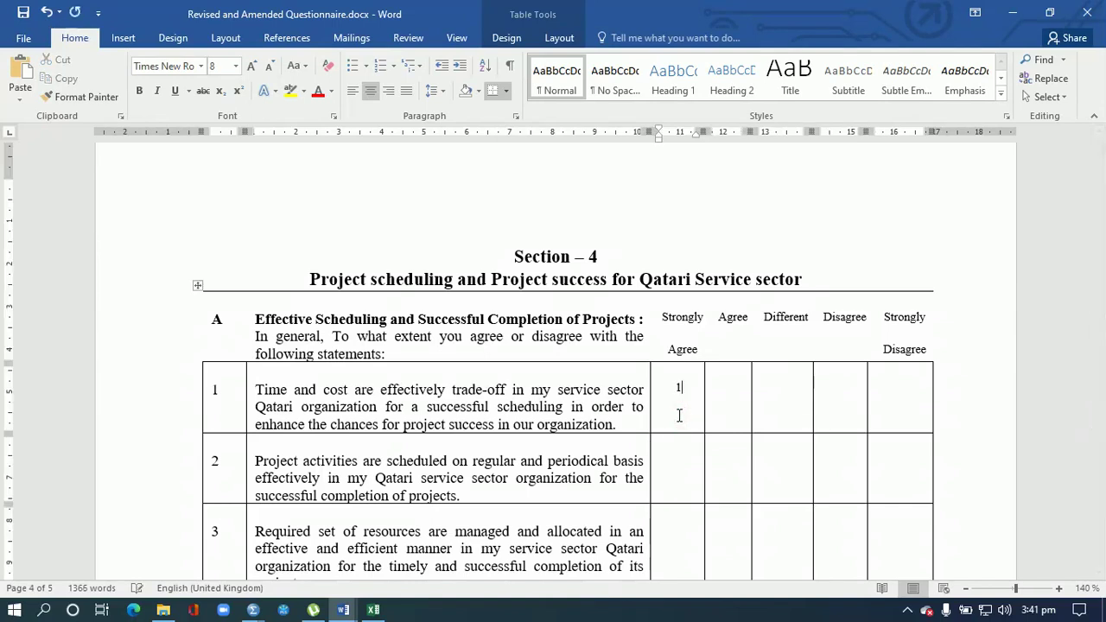
{"action": "left_click", "coordinate": [725, 402]}
{"action": "double_click", "coordinate": [676, 390]}
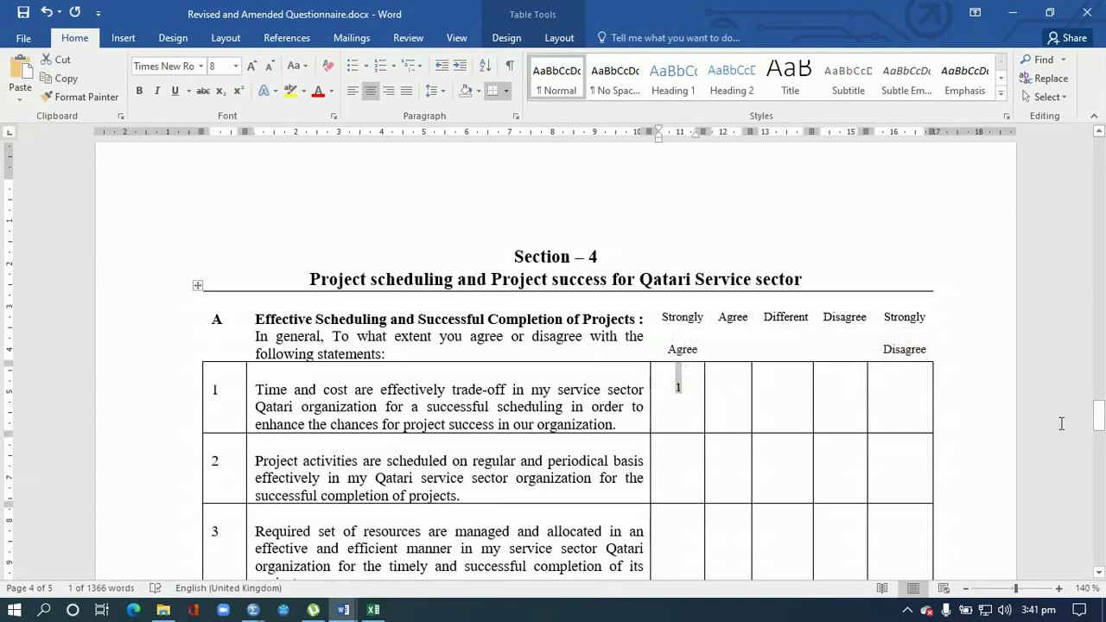
Step: Enter codes 1 to 5 under Strongly Disagree through Strongly Agree for statement 1 of Section 3, part B, and select that row of codes
{"action": "left_click_drag", "start_coordinate": [1099, 415], "coordinate": [1099, 366]}
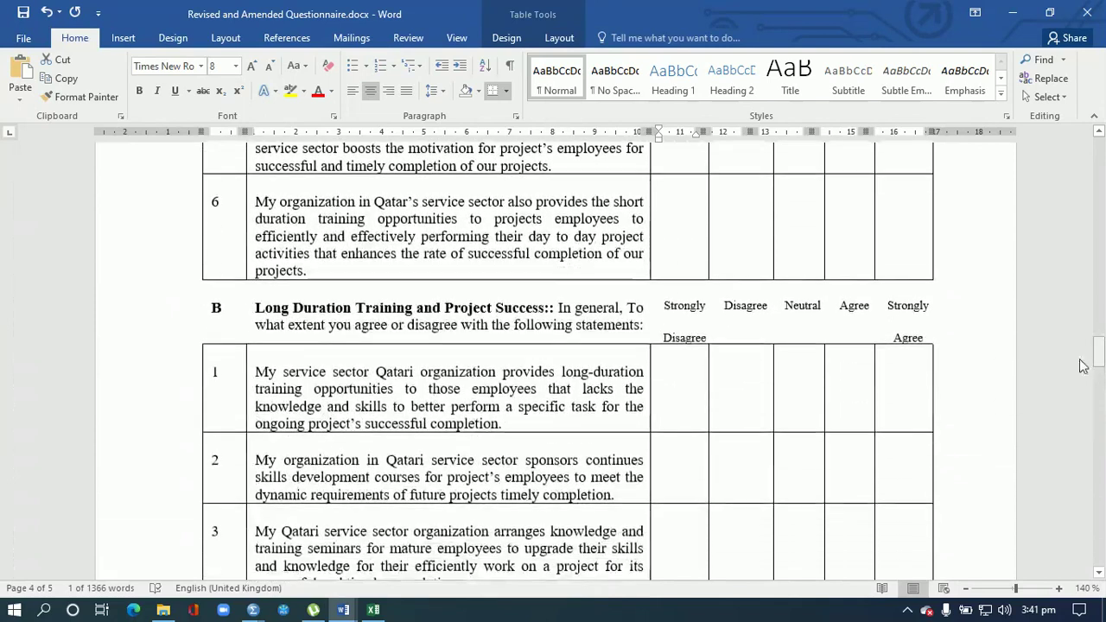
{"action": "left_click", "coordinate": [663, 393]}
{"action": "type", "text": "1"}
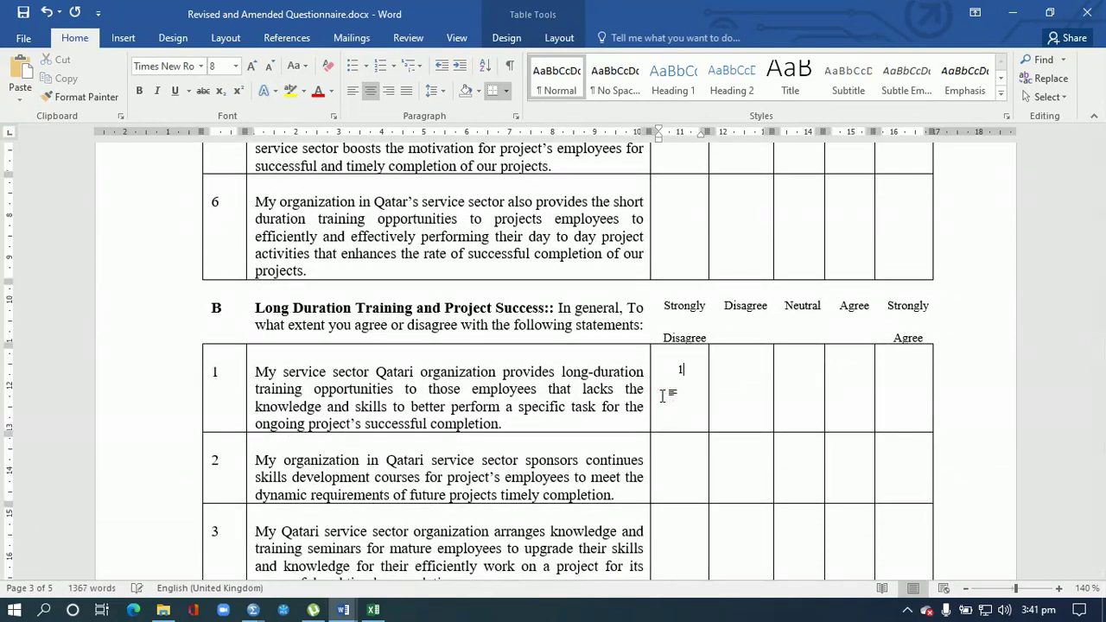
{"action": "left_click", "coordinate": [753, 380]}
{"action": "type", "text": "2"}
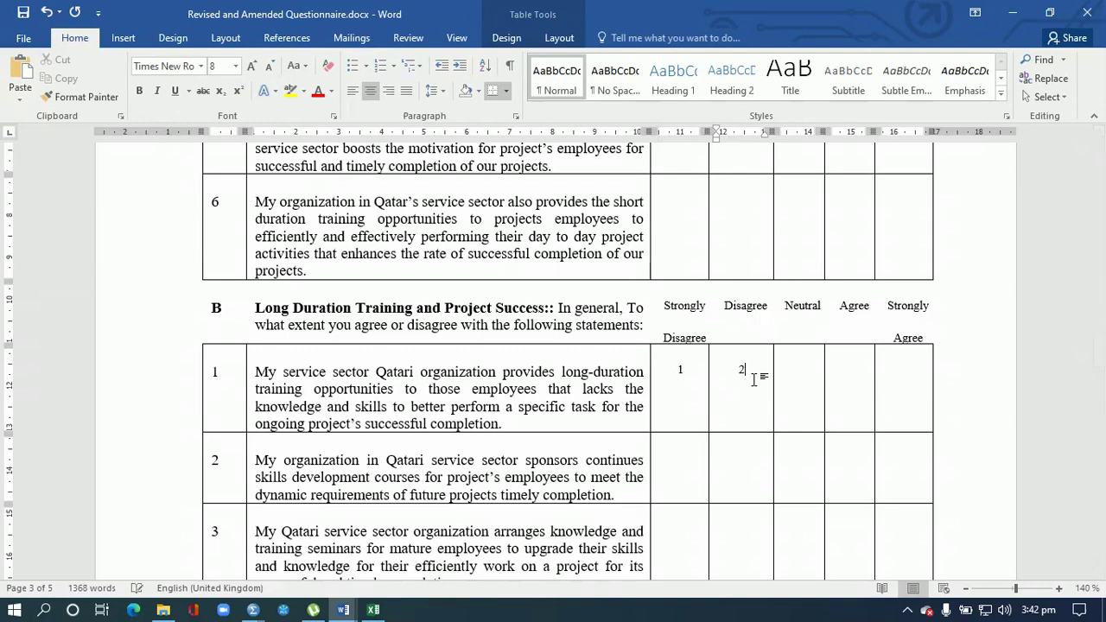
{"action": "left_click", "coordinate": [796, 380]}
{"action": "type", "text": "3"}
{"action": "left_click", "coordinate": [852, 383]}
{"action": "type", "text": "4"}
{"action": "left_click", "coordinate": [891, 385]}
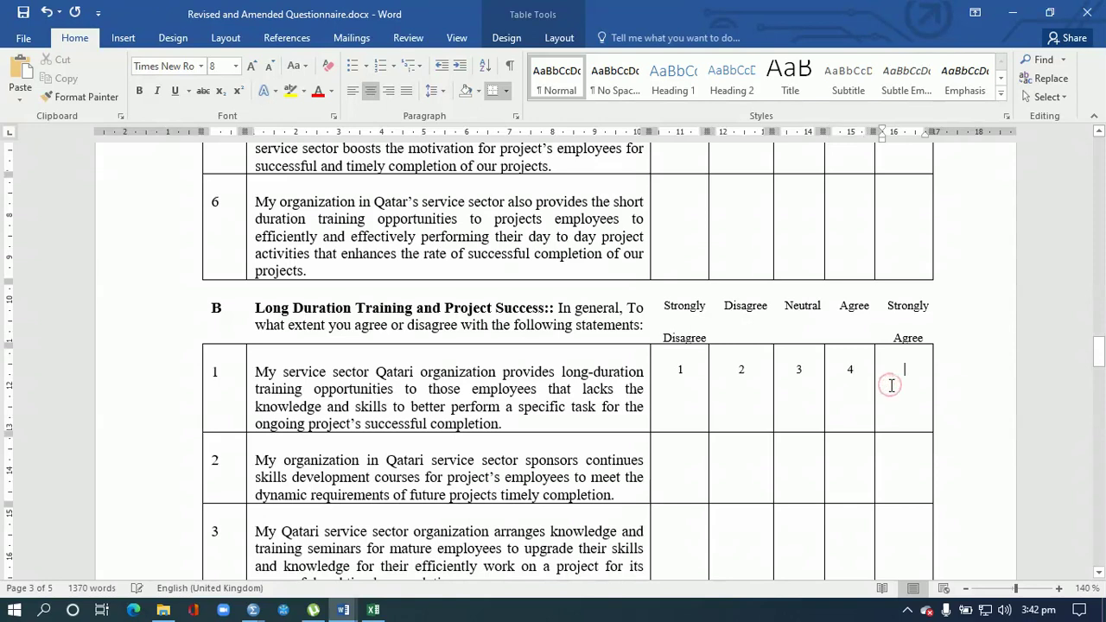
{"action": "type", "text": "5"}
{"action": "left_click_drag", "start_coordinate": [905, 377], "coordinate": [669, 390]}
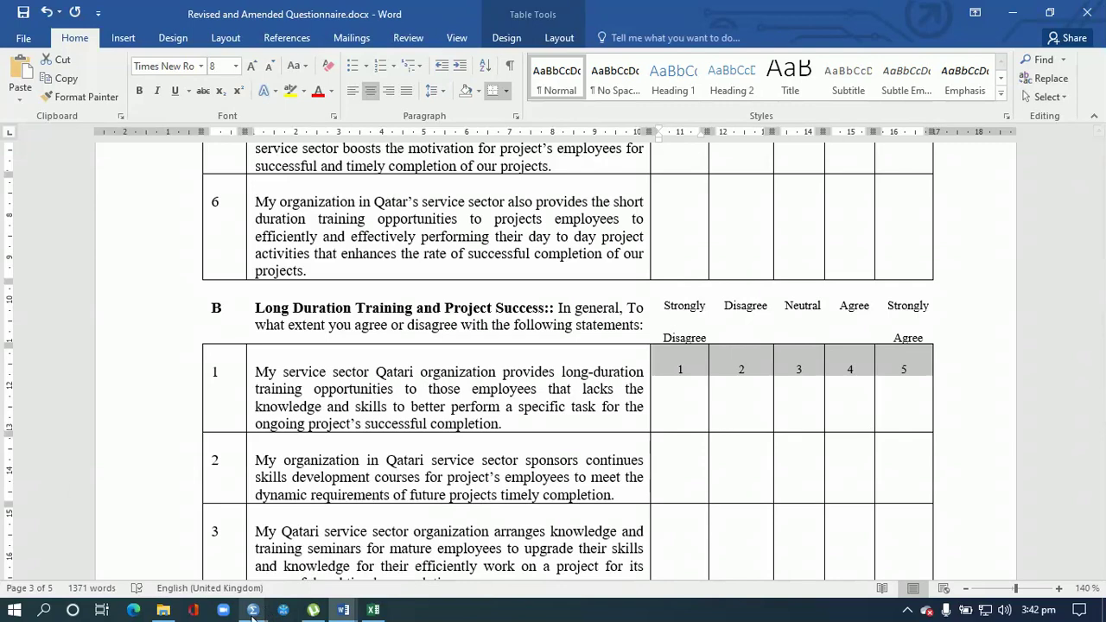
{"action": "mouse_move", "coordinate": [252, 610]}
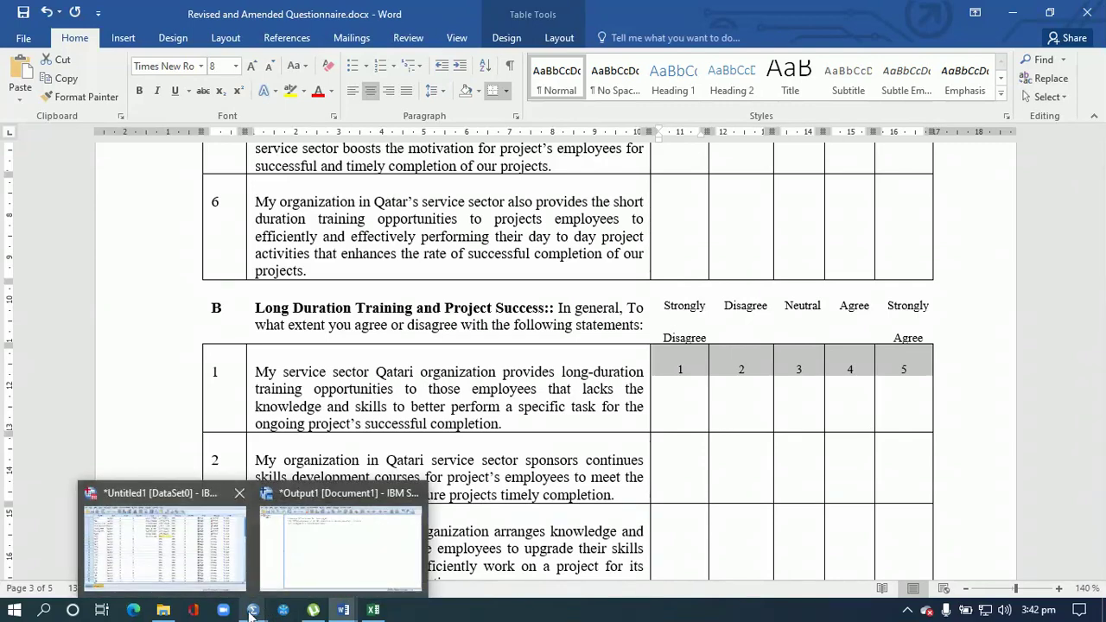
Step: Add value labels for SDT1 in SPSS: 1 as Strongly Disagree and 2 as Disagree
{"action": "left_click", "coordinate": [216, 558]}
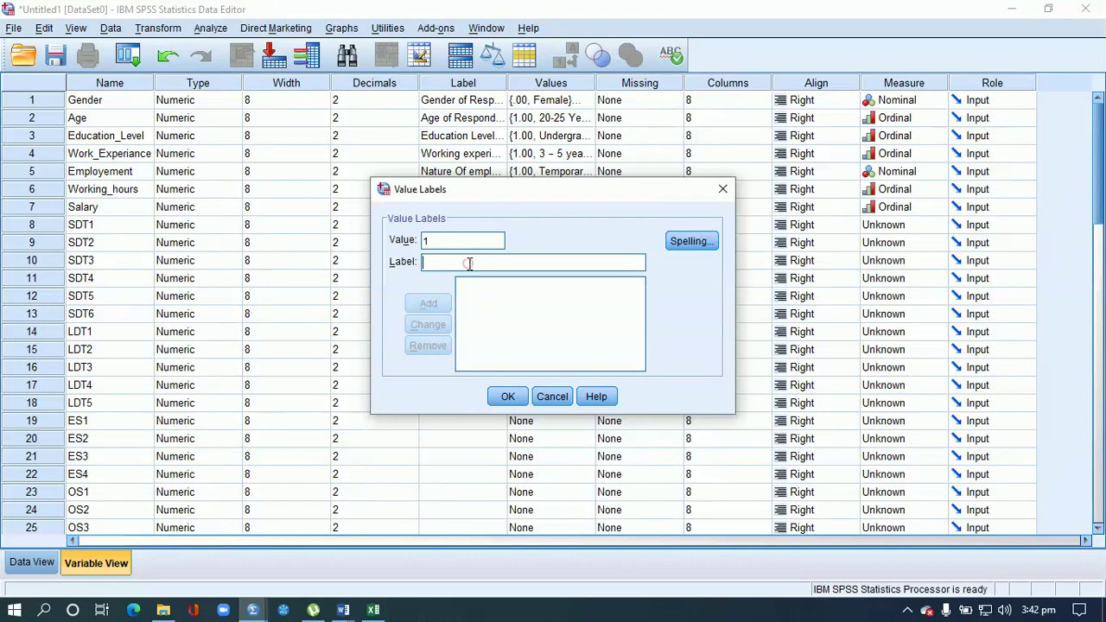
{"action": "type", "text": "Strongly Disagr"}
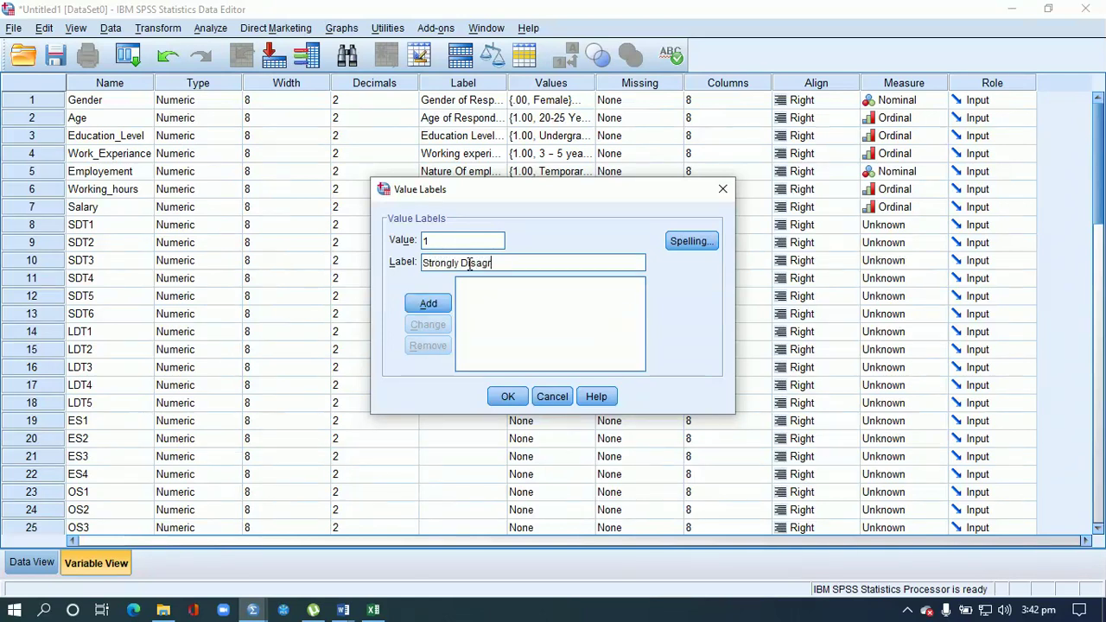
{"action": "left_click", "coordinate": [437, 303]}
{"action": "type", "text": "2"}
{"action": "left_click", "coordinate": [488, 266]}
{"action": "type", "text": "Disagree"}
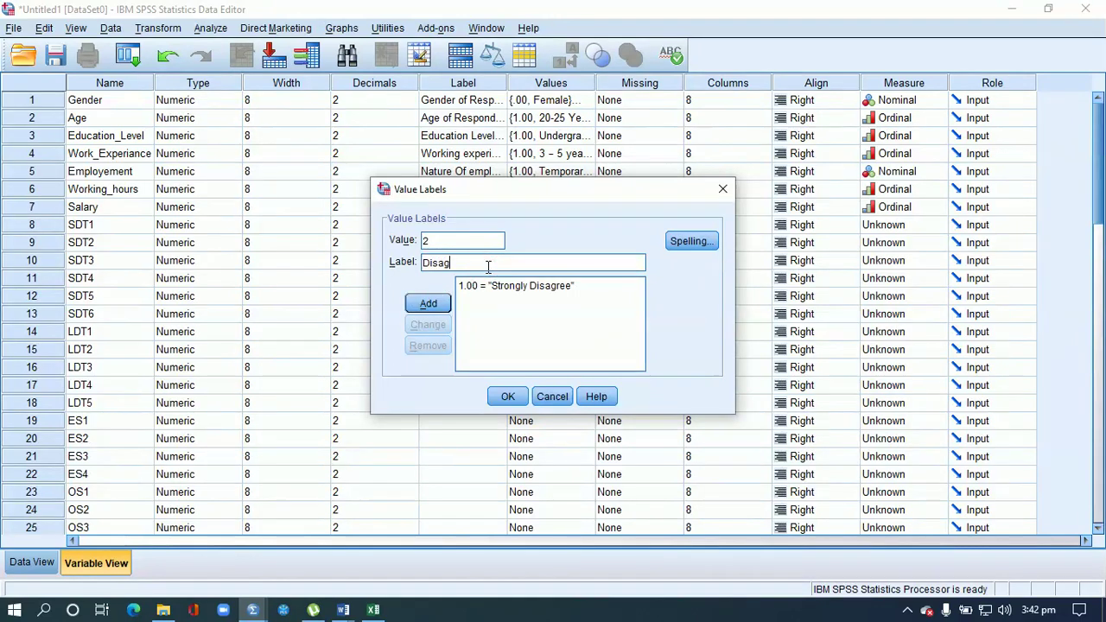
{"action": "left_click", "coordinate": [428, 303]}
Step: Add SDT1's remaining value labels, 3 as Netural, 4 as Agree and 5 as Strongly Agree, and apply the label set
{"action": "type", "text": "2"}
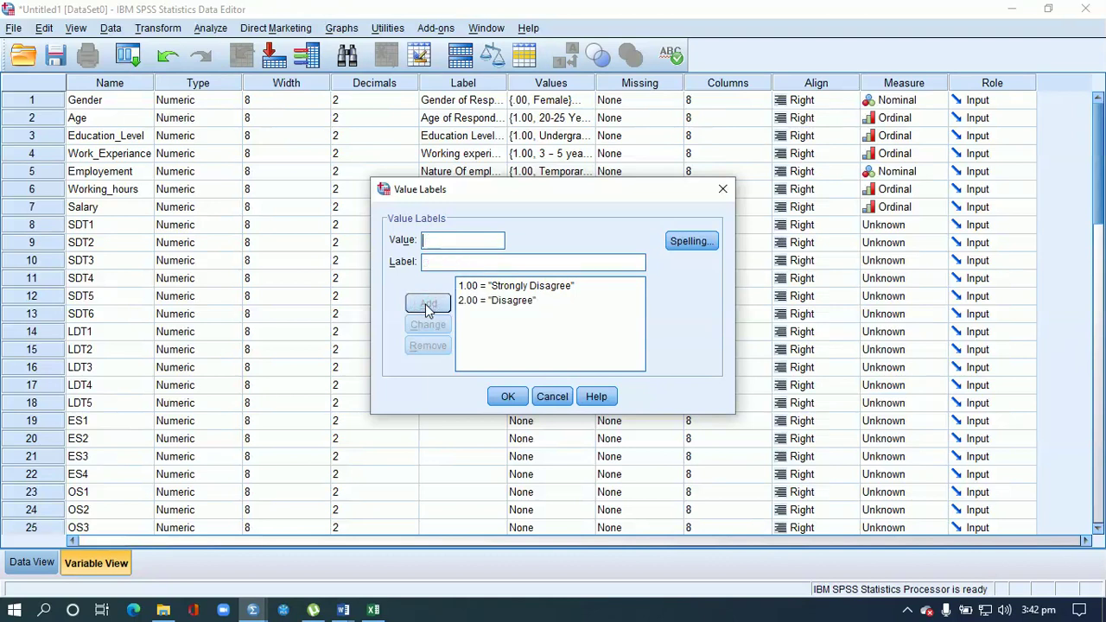
{"action": "left_click", "coordinate": [482, 262]}
{"action": "type", "text": "Netural"}
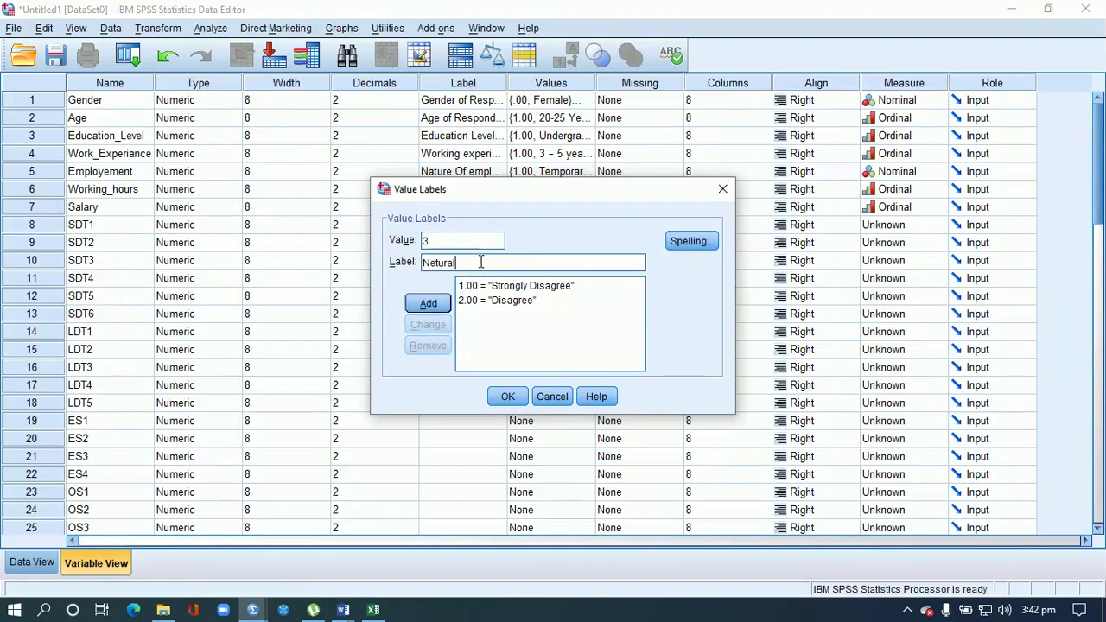
{"action": "left_click", "coordinate": [436, 302]}
{"action": "type", "text": "4"}
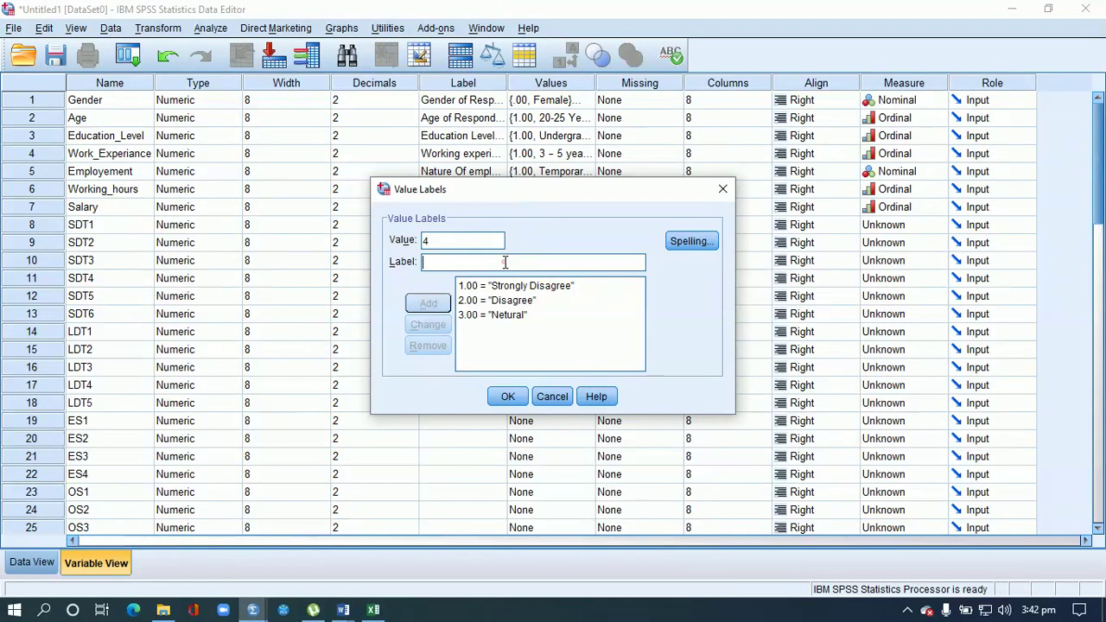
{"action": "type", "text": "Agree"}
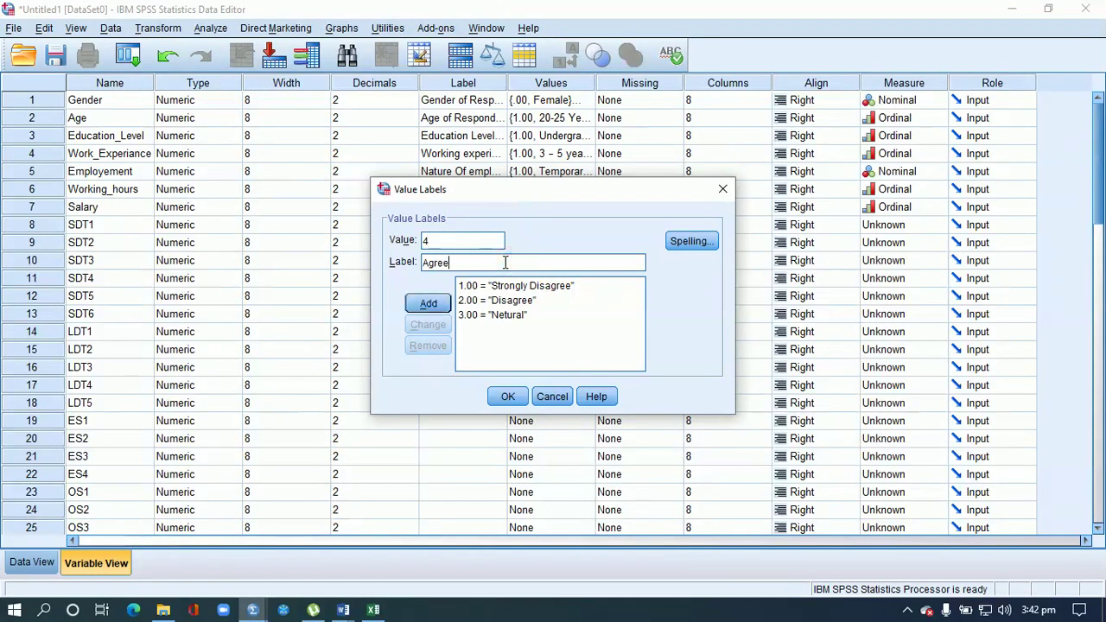
{"action": "left_click", "coordinate": [432, 304]}
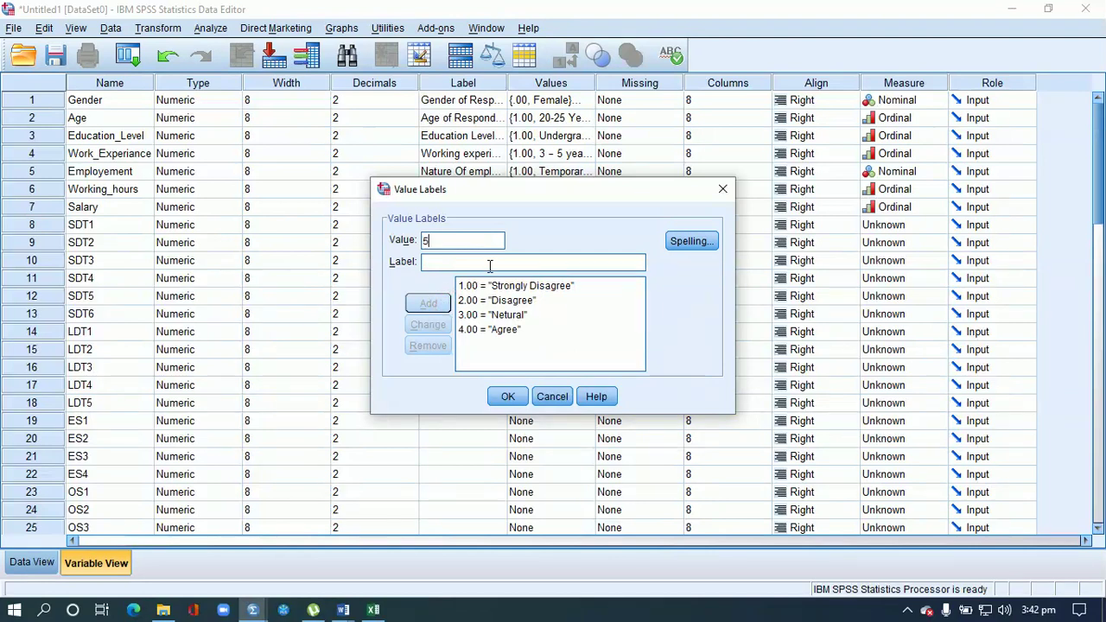
{"action": "type", "text": "Strongly Agree"}
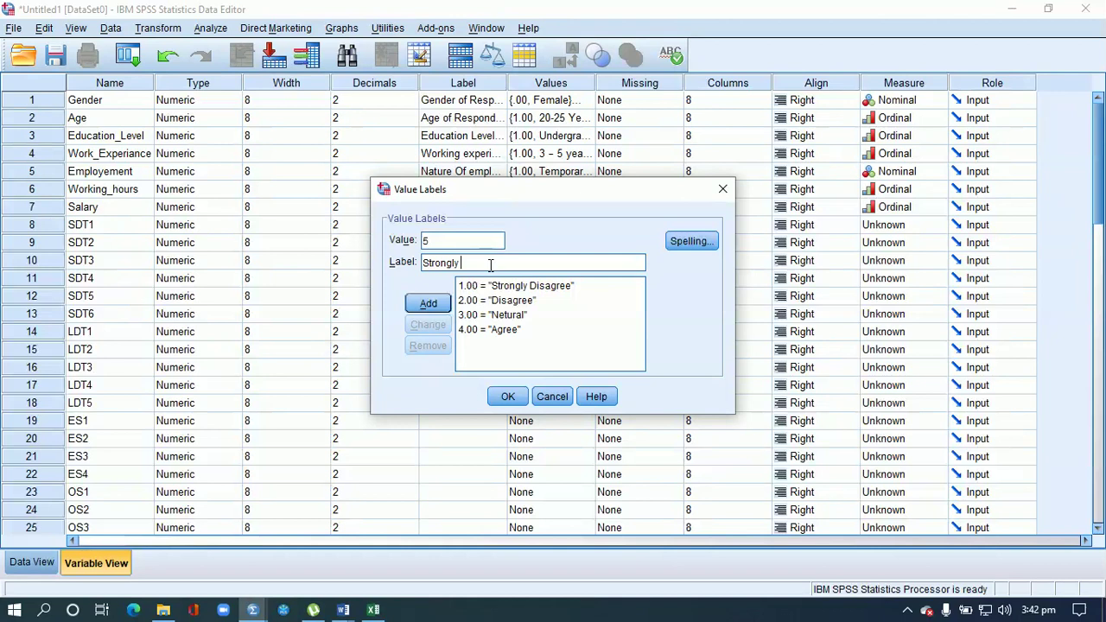
{"action": "left_click", "coordinate": [429, 303]}
{"action": "left_click", "coordinate": [507, 398]}
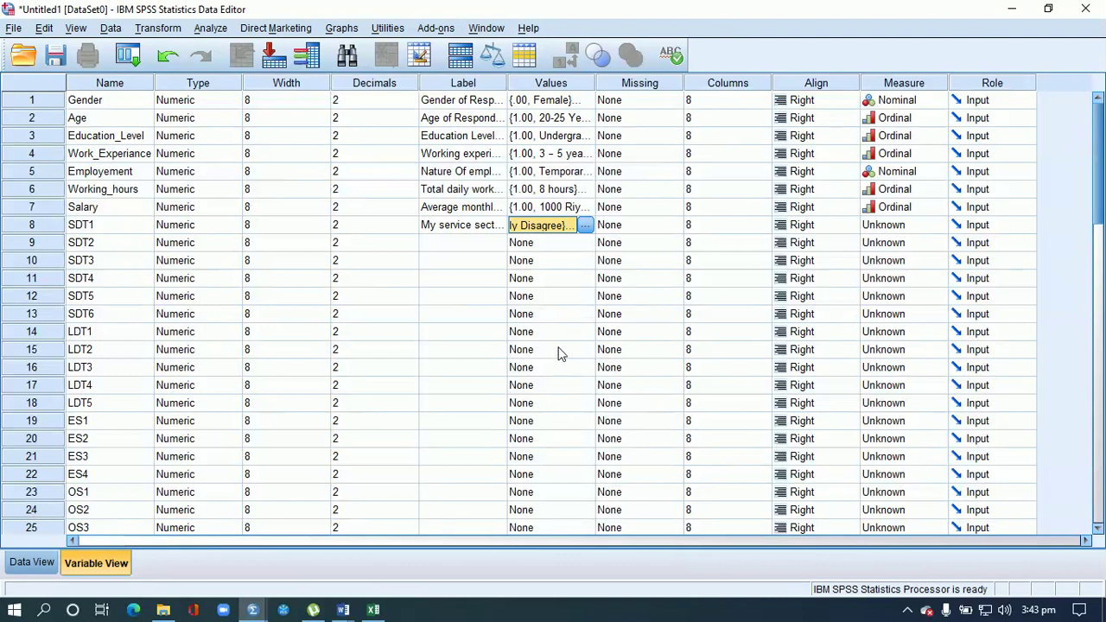
Step: Try to paste SDT1's value labels into the value cells of SDT2 through PS16
{"action": "left_click", "coordinate": [576, 243]}
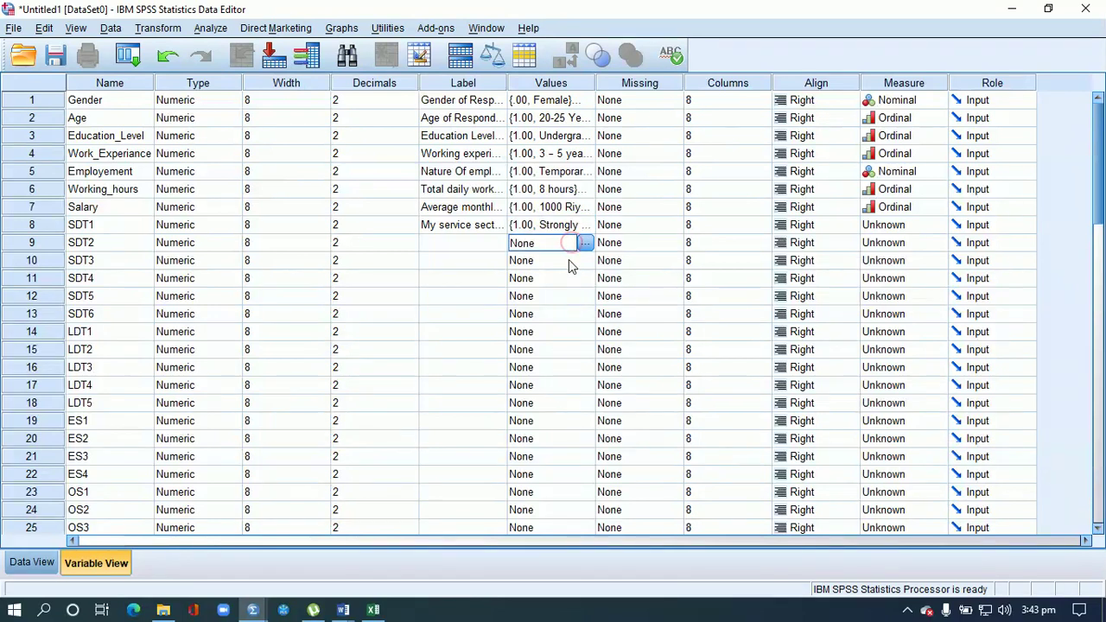
{"action": "left_click", "coordinate": [572, 261]}
{"action": "left_click", "coordinate": [568, 231]}
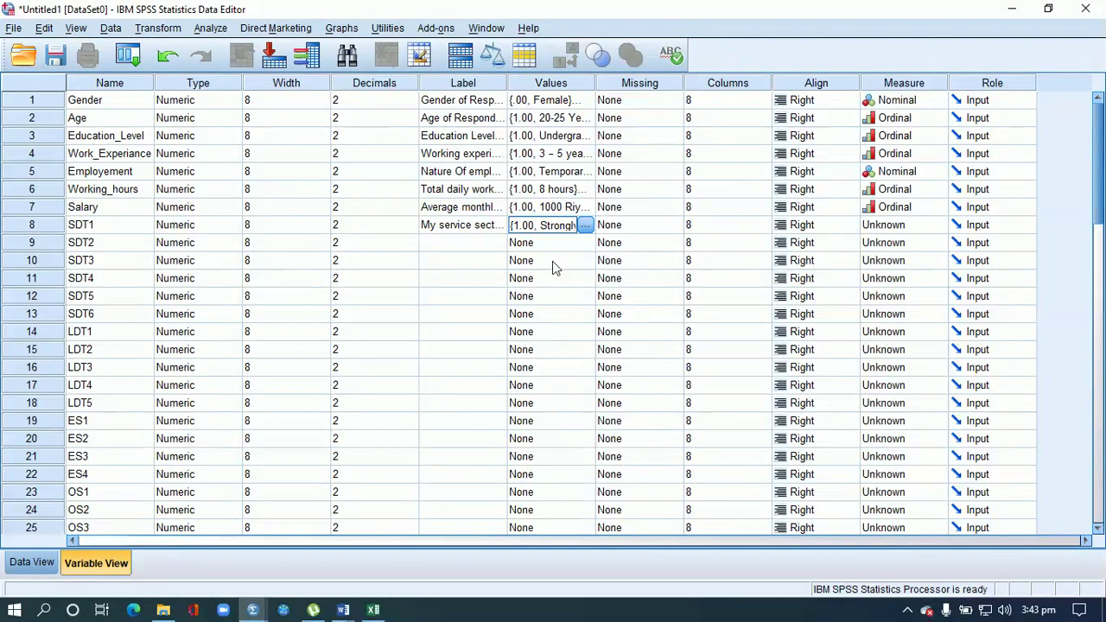
{"action": "left_click", "coordinate": [550, 246]}
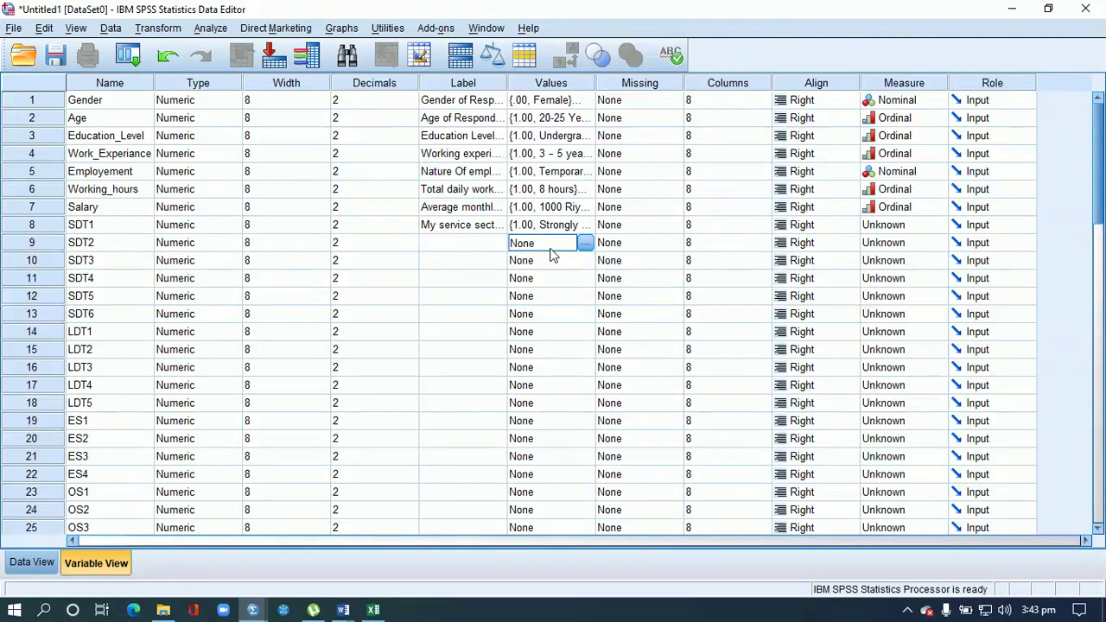
{"action": "key", "text": "shift+Down"}
{"action": "key", "text": "shift+Down"}
{"action": "key", "text": "shift+Down"}
{"action": "key", "text": "shift+Down"}
{"action": "key", "text": "shift+Down"}
{"action": "key", "text": "shift+Down"}
{"action": "key", "text": "shift+Down"}
{"action": "key", "text": "shift+Down"}
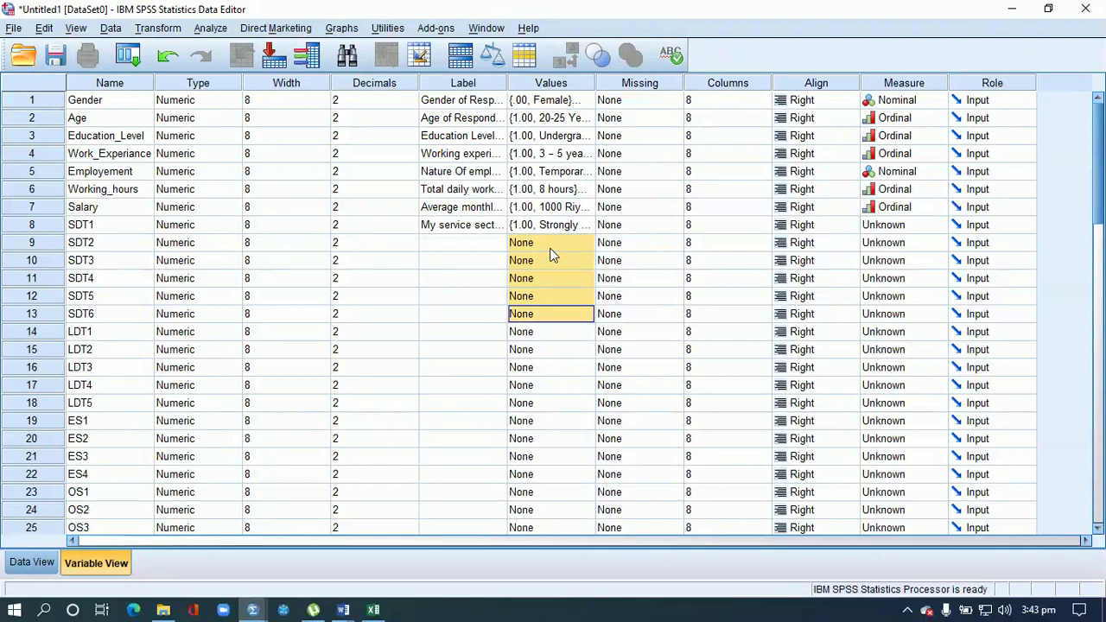
{"action": "key", "text": "shift+Down"}
{"action": "key", "text": "shift+Down"}
{"action": "key", "text": "shift+Down"}
{"action": "key", "text": "shift+Down"}
{"action": "key", "text": "shift+Down"}
{"action": "key", "text": "shift+Down"}
{"action": "key", "text": "shift+Down"}
{"action": "key", "text": "shift+Down"}
{"action": "key", "text": "shift+Down"}
{"action": "key", "text": "shift+Down"}
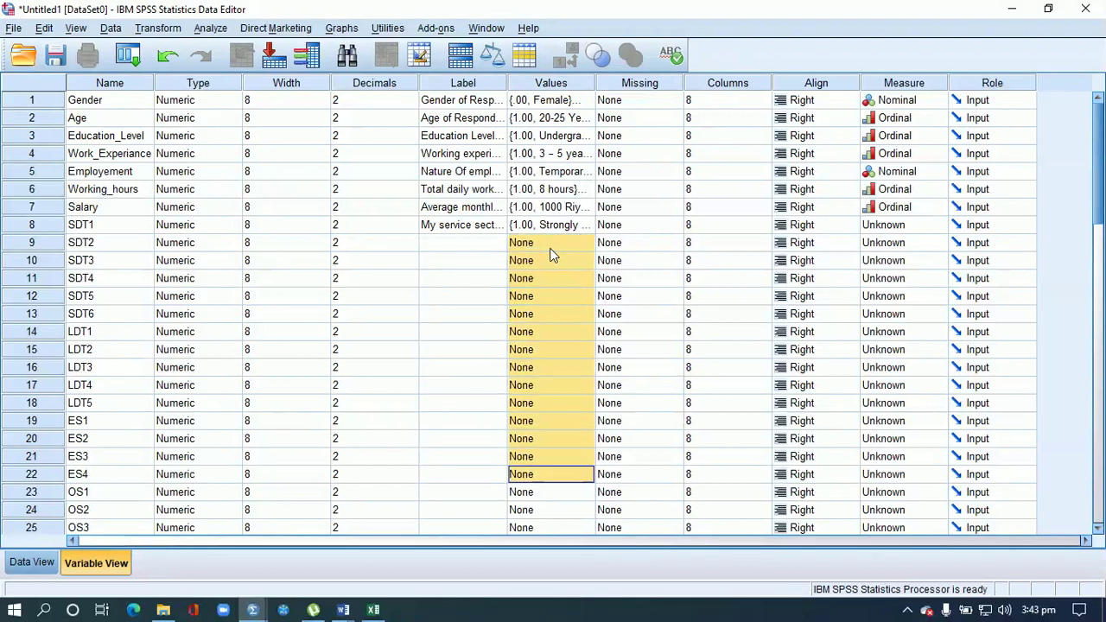
{"action": "key", "text": "shift+Down"}
{"action": "key", "text": "shift+Down"}
{"action": "key", "text": "shift+Down"}
{"action": "key", "text": "shift+Down"}
{"action": "key", "text": "shift+Down"}
{"action": "key", "text": "shift+Down"}
{"action": "key", "text": "shift+Down"}
{"action": "key", "text": "shift+Down"}
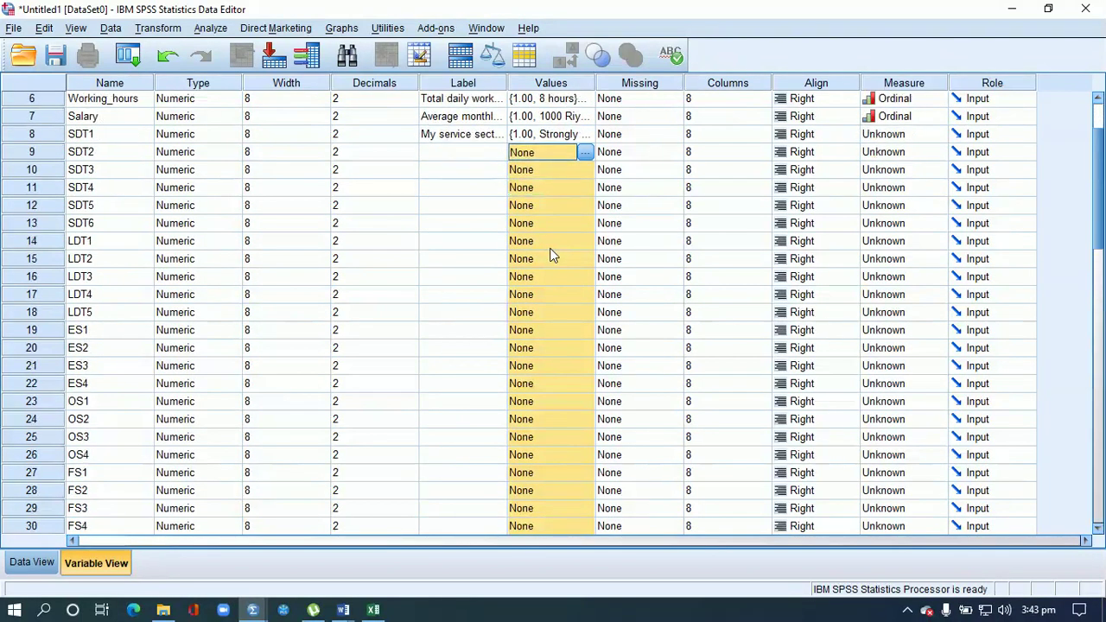
{"action": "key", "text": "shift+Down"}
{"action": "key", "text": "shift+Down"}
{"action": "key", "text": "shift+Down"}
{"action": "key", "text": "shift+Down"}
{"action": "key", "text": "shift+Down"}
{"action": "key", "text": "shift+Down"}
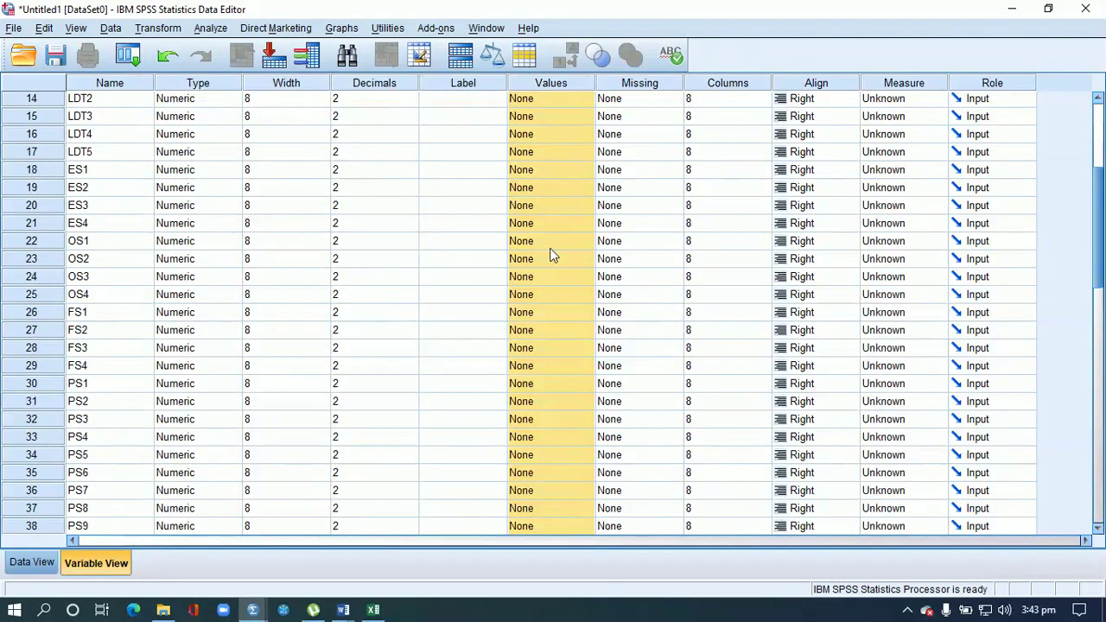
{"action": "key", "text": "shift+Down"}
{"action": "key", "text": "shift+Down"}
{"action": "key", "text": "shift+Down"}
{"action": "key", "text": "shift+Down"}
{"action": "key", "text": "shift+Down"}
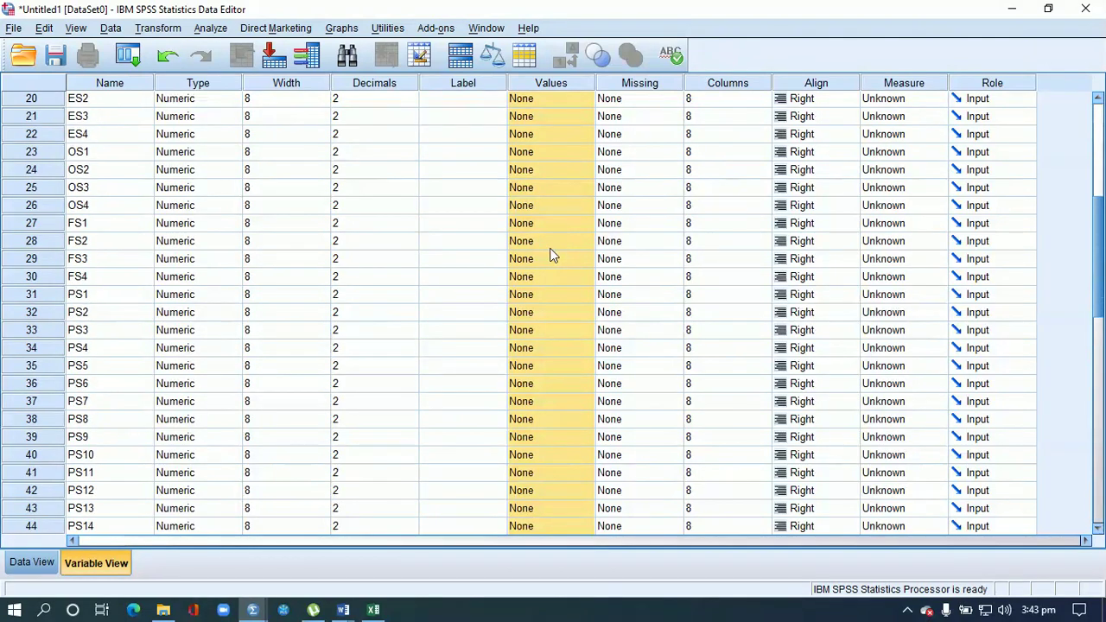
{"action": "key", "text": "shift+Down"}
{"action": "key", "text": "shift+Down"}
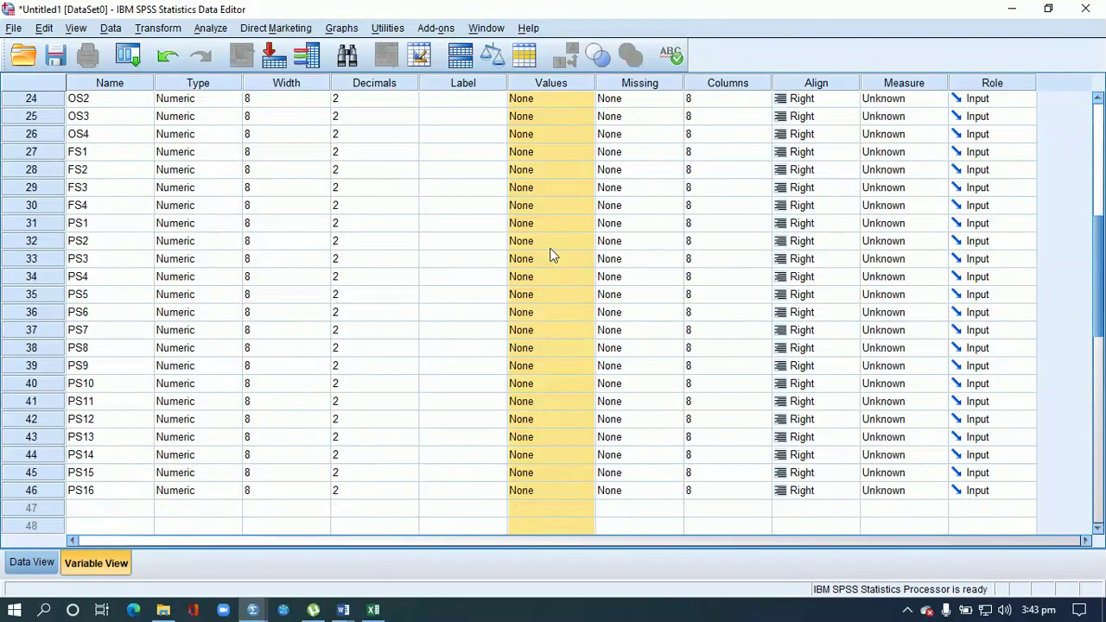
{"action": "key", "text": "shift+Up"}
{"action": "key", "text": "shift+Up"}
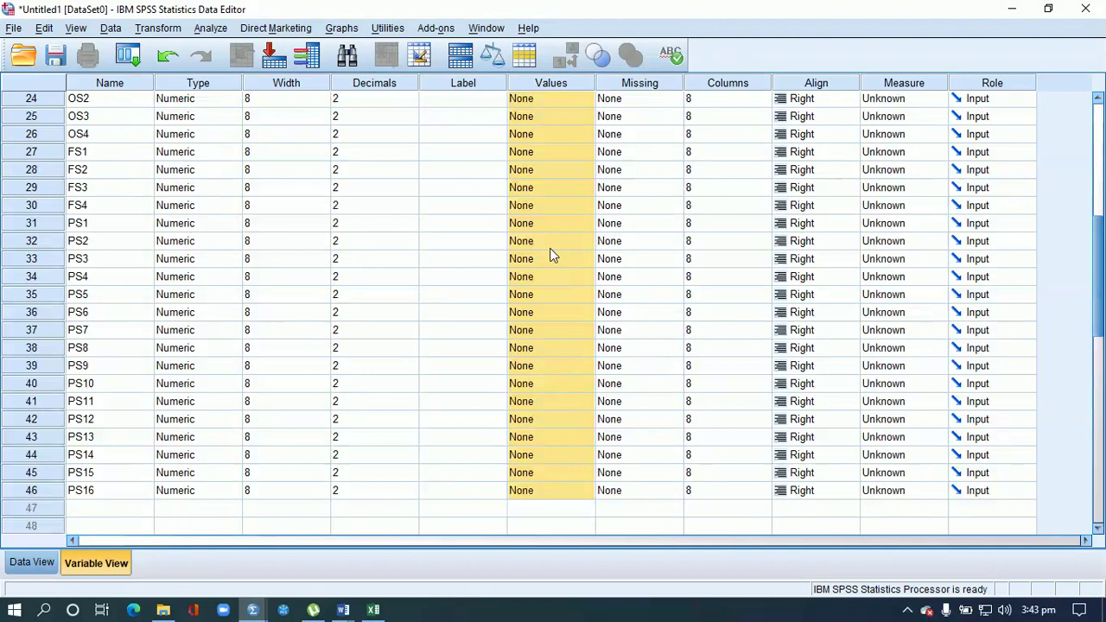
{"action": "scroll", "coordinate": [1096, 286], "scroll_direction": "up", "scroll_amount": 6}
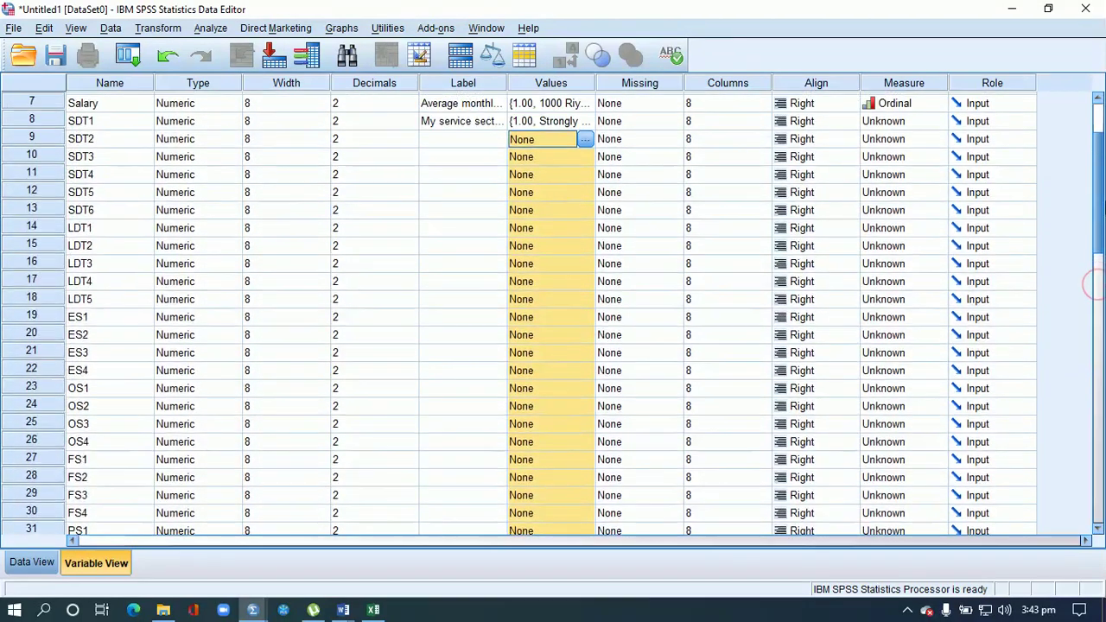
{"action": "scroll", "coordinate": [1096, 284], "scroll_direction": "up", "scroll_amount": 1}
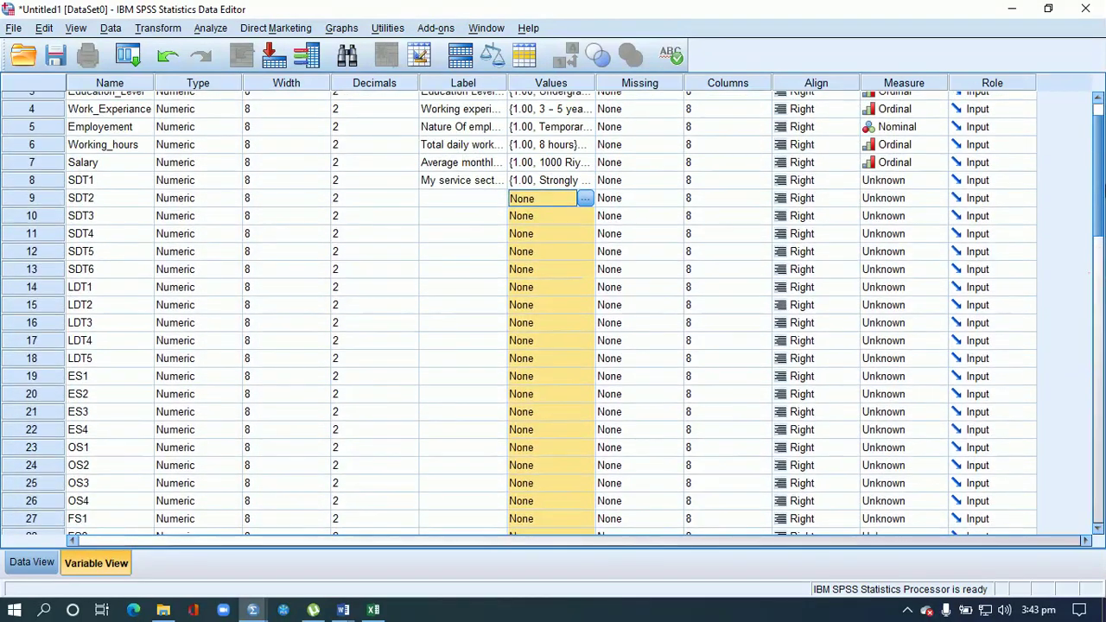
{"action": "right_click", "coordinate": [550, 201]}
{"action": "left_click", "coordinate": [565, 230]}
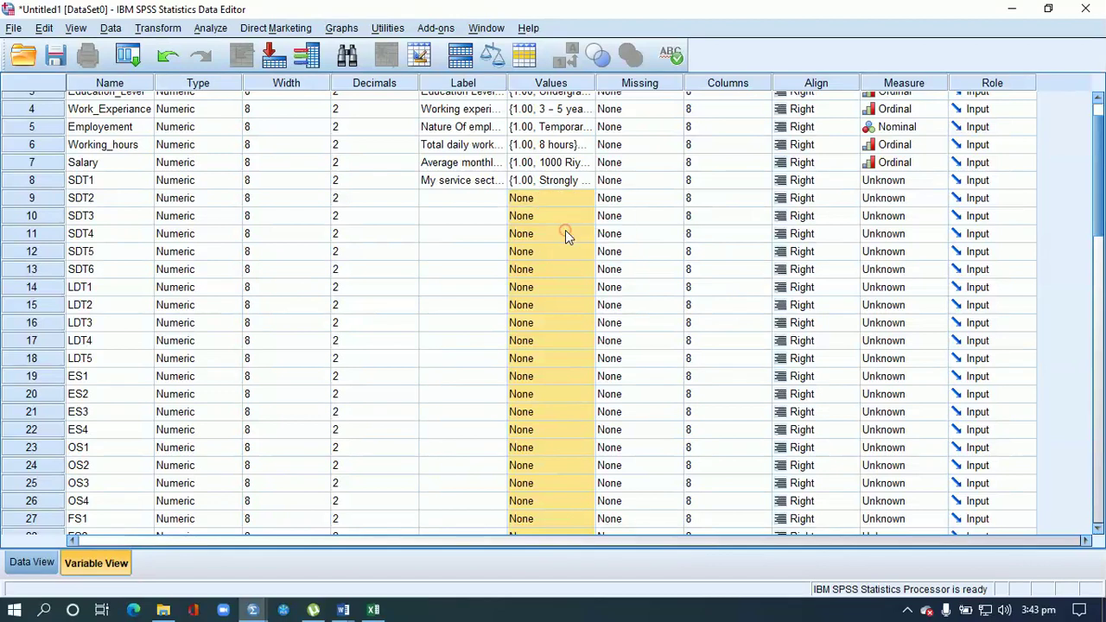
Step: Copy the value labels of SDT1
{"action": "left_click", "coordinate": [555, 182]}
{"action": "left_click", "coordinate": [558, 191]}
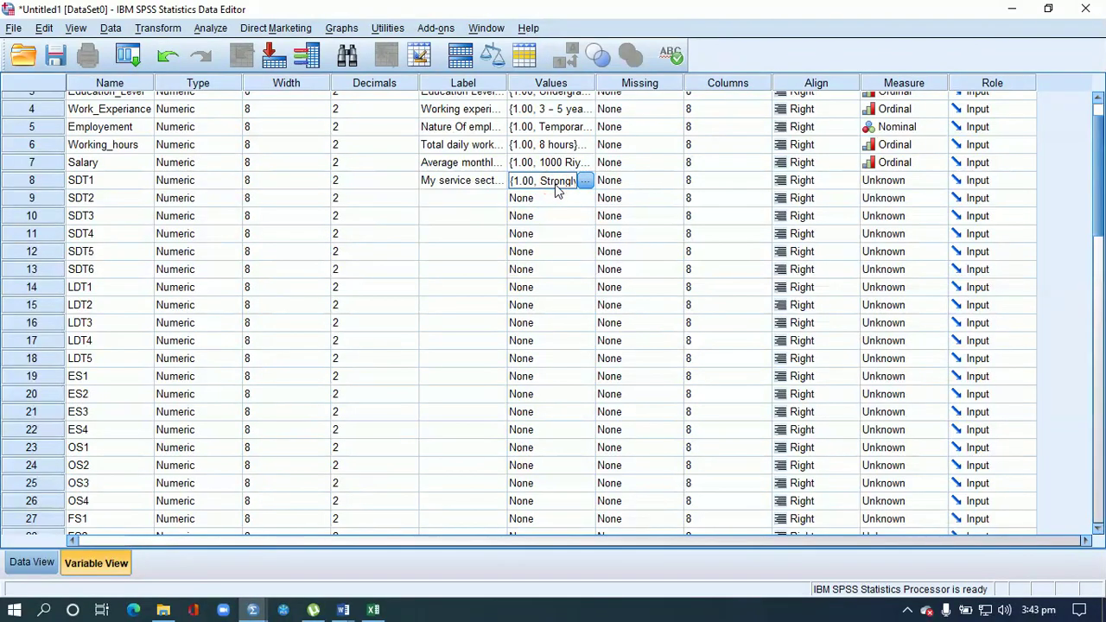
{"action": "left_click", "coordinate": [557, 191]}
{"action": "left_click", "coordinate": [566, 216]}
{"action": "left_click", "coordinate": [562, 185]}
{"action": "right_click", "coordinate": [560, 188]}
{"action": "left_click", "coordinate": [570, 194]}
Step: Paste the copied value labels into the value cells of all variables from SDT2 through PS16
{"action": "left_click", "coordinate": [546, 199]}
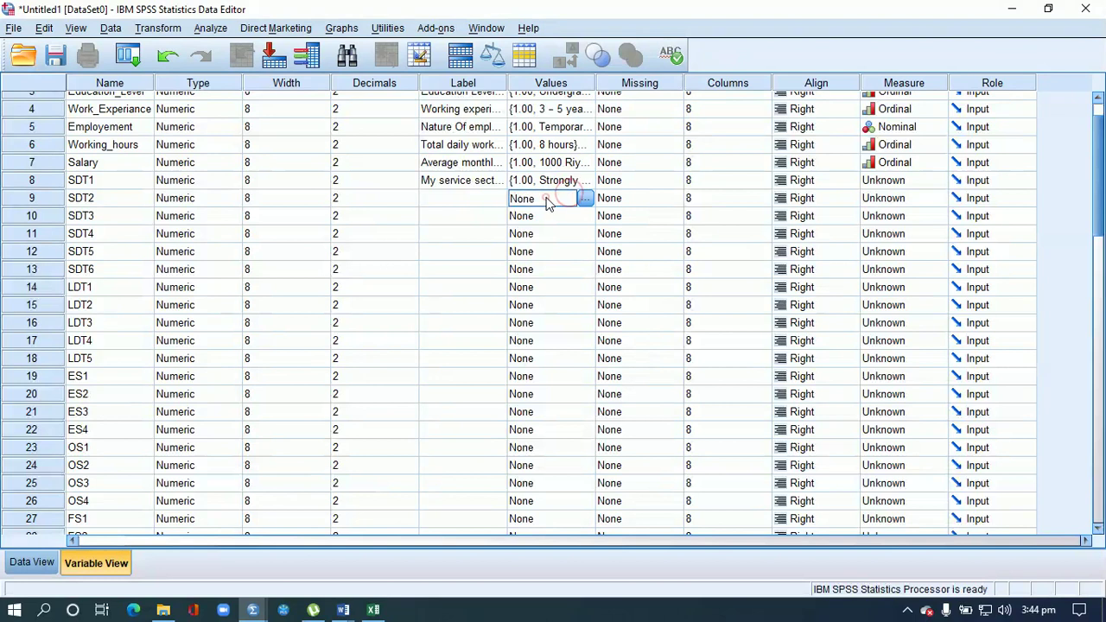
{"action": "key", "text": "shift+Down"}
{"action": "key", "text": "shift+Down"}
{"action": "key", "text": "shift+Down"}
{"action": "key", "text": "shift+Down"}
{"action": "key", "text": "shift+Down"}
{"action": "key", "text": "shift+Down"}
{"action": "key", "text": "shift+Down"}
{"action": "key", "text": "shift+Down"}
{"action": "key", "text": "shift+Down"}
{"action": "key", "text": "shift+Down"}
{"action": "key", "text": "shift+Down"}
{"action": "key", "text": "shift+Down"}
{"action": "key", "text": "shift+Down"}
{"action": "key", "text": "shift+Down"}
{"action": "key", "text": "shift+Down"}
{"action": "key", "text": "shift+Down"}
{"action": "key", "text": "shift+Down"}
{"action": "key", "text": "shift+Down"}
{"action": "key", "text": "shift+Down"}
{"action": "key", "text": "shift+Down"}
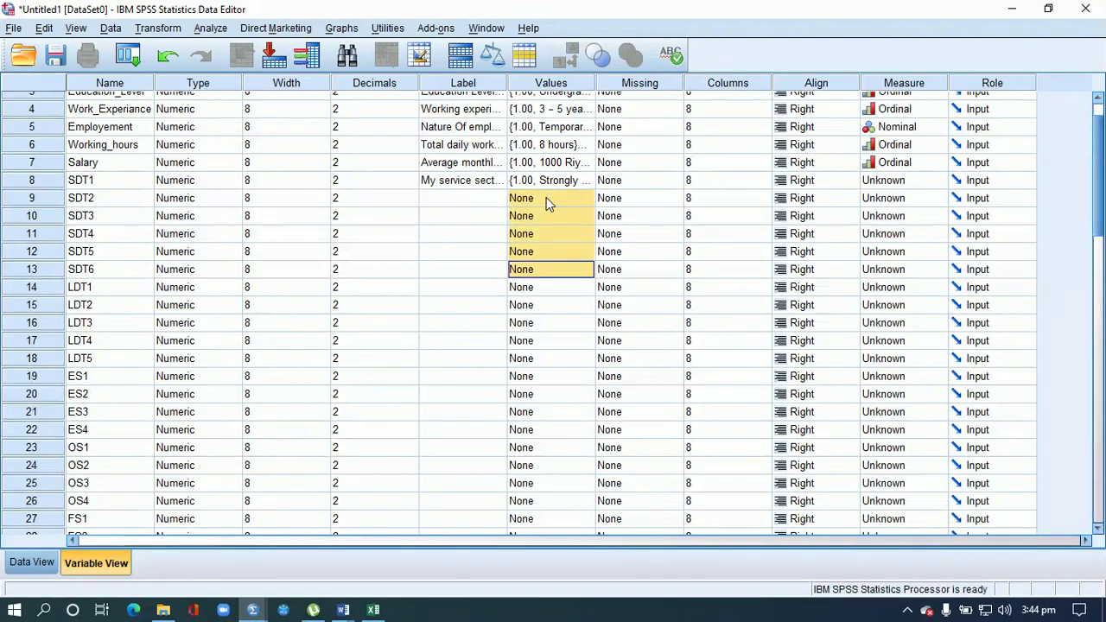
{"action": "key", "text": "shift+Down"}
{"action": "key", "text": "shift+Down"}
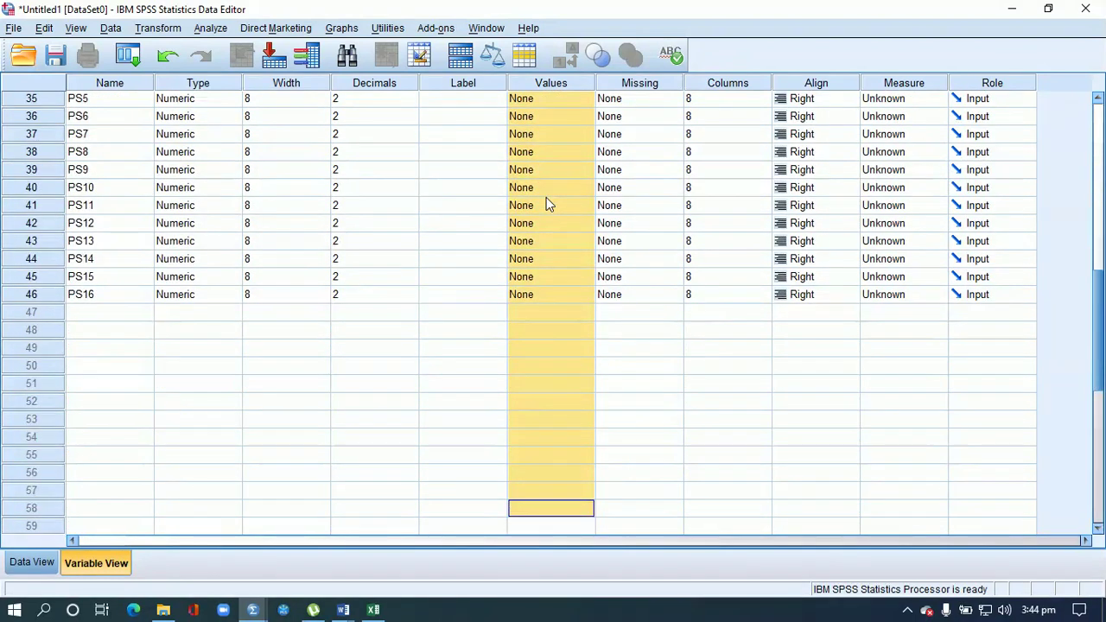
{"action": "key", "text": "shift+Up"}
{"action": "key", "text": "shift+Up"}
{"action": "key", "text": "shift+Up"}
{"action": "key", "text": "shift+Up"}
{"action": "key", "text": "shift+Up"}
{"action": "key", "text": "shift+Up"}
{"action": "key", "text": "shift+Up"}
{"action": "key", "text": "shift+Up"}
{"action": "key", "text": "shift+Up"}
{"action": "key", "text": "shift+Up"}
{"action": "key", "text": "shift+Up"}
{"action": "key", "text": "shift+Up"}
{"action": "key", "text": "shift+Up"}
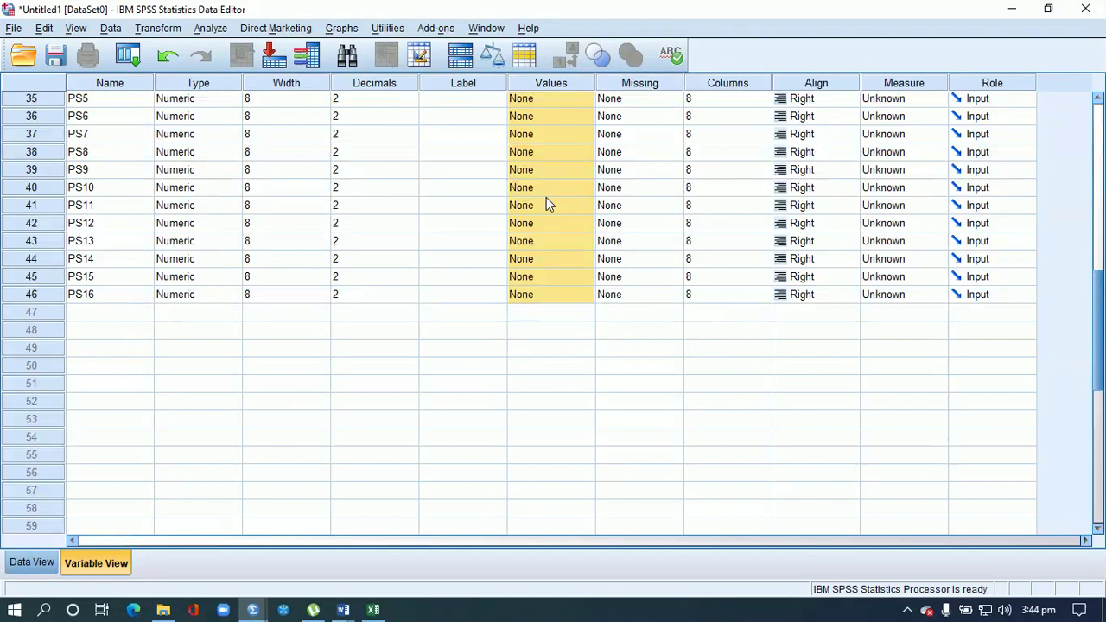
{"action": "right_click", "coordinate": [546, 198]}
{"action": "left_click", "coordinate": [571, 231]}
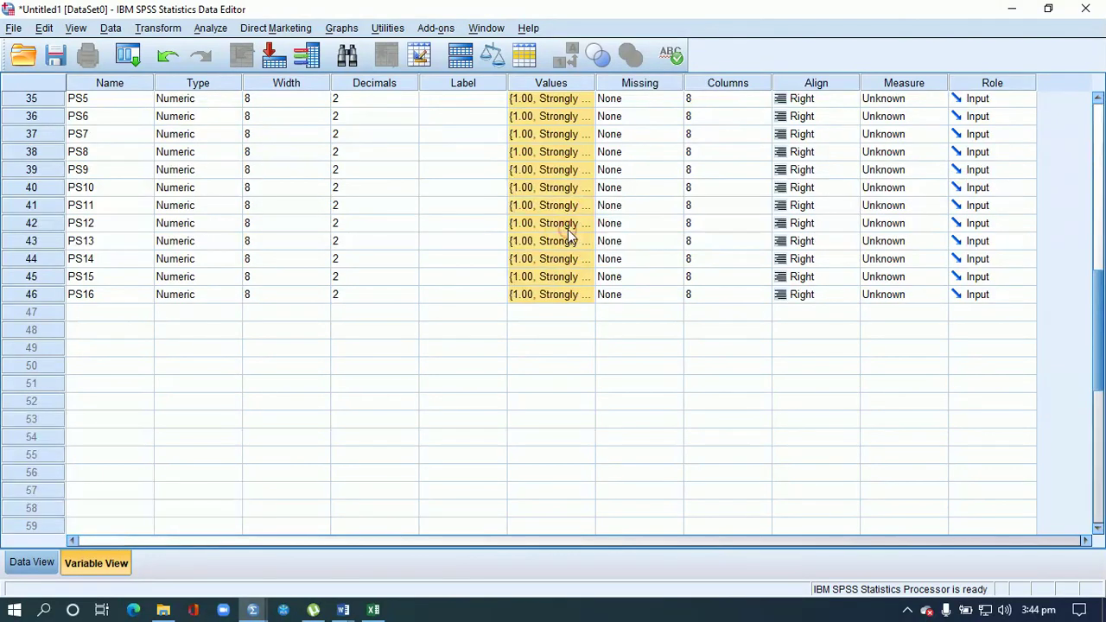
{"action": "left_click", "coordinate": [1096, 327]}
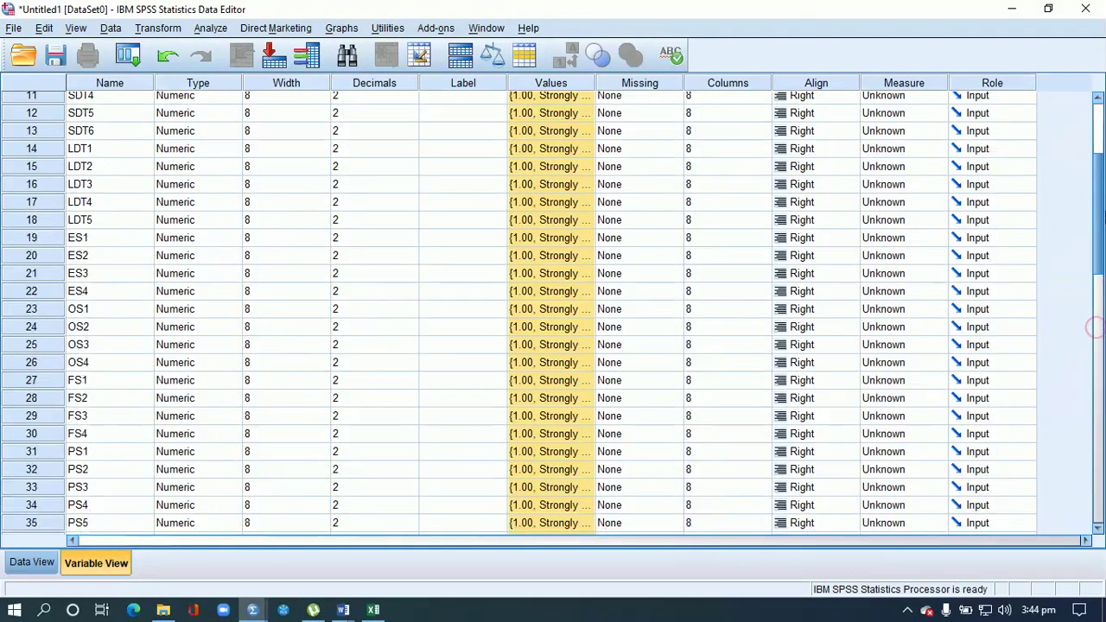
{"action": "scroll", "coordinate": [1096, 327], "scroll_direction": "up", "scroll_amount": 4}
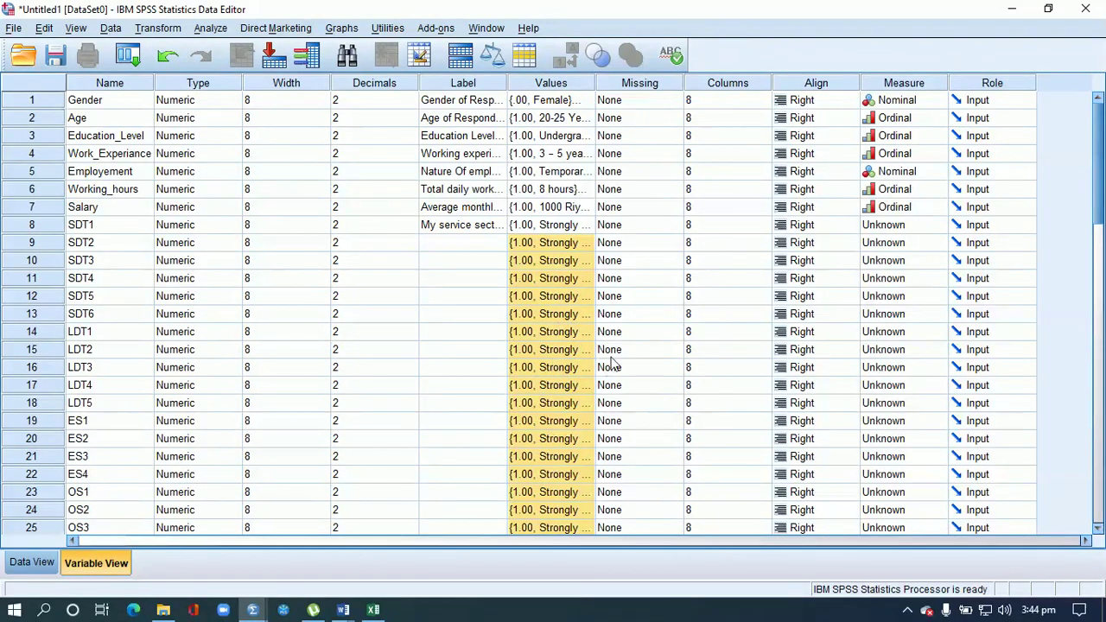
Step: Set the measurement level of SDT1 and SDT2 to Scale
{"action": "left_click", "coordinate": [932, 228]}
{"action": "left_click", "coordinate": [919, 273]}
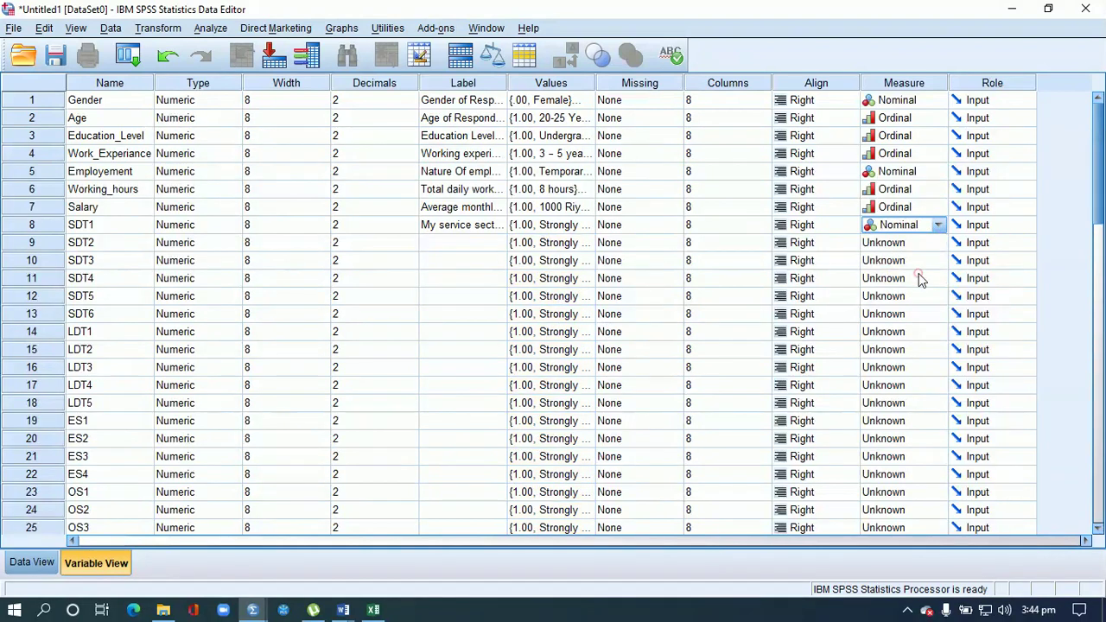
{"action": "left_click", "coordinate": [937, 226]}
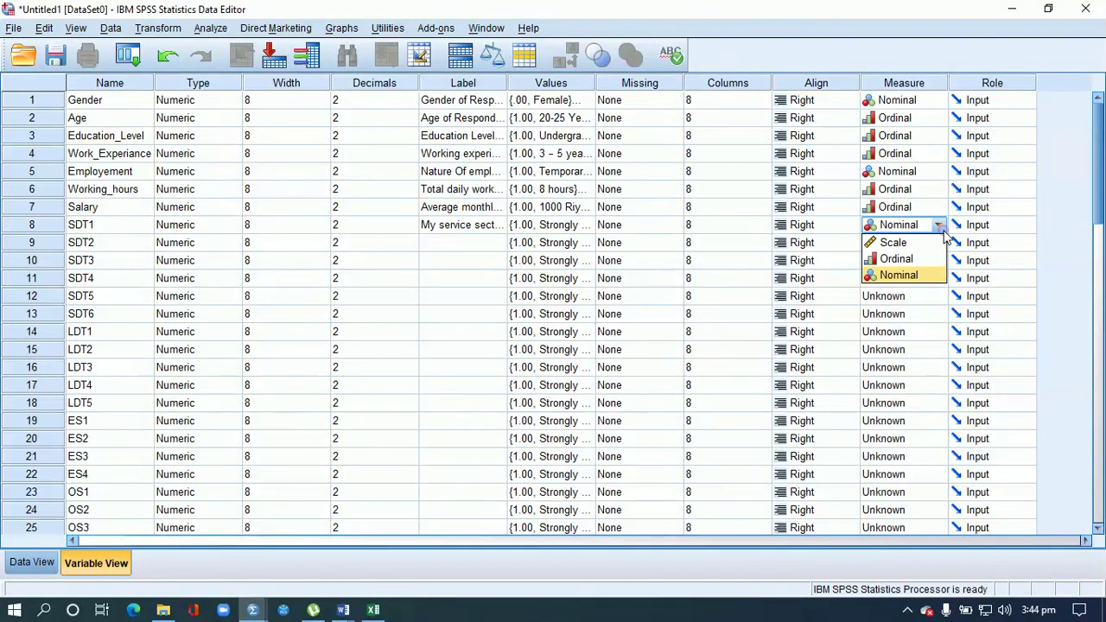
{"action": "left_click", "coordinate": [897, 243]}
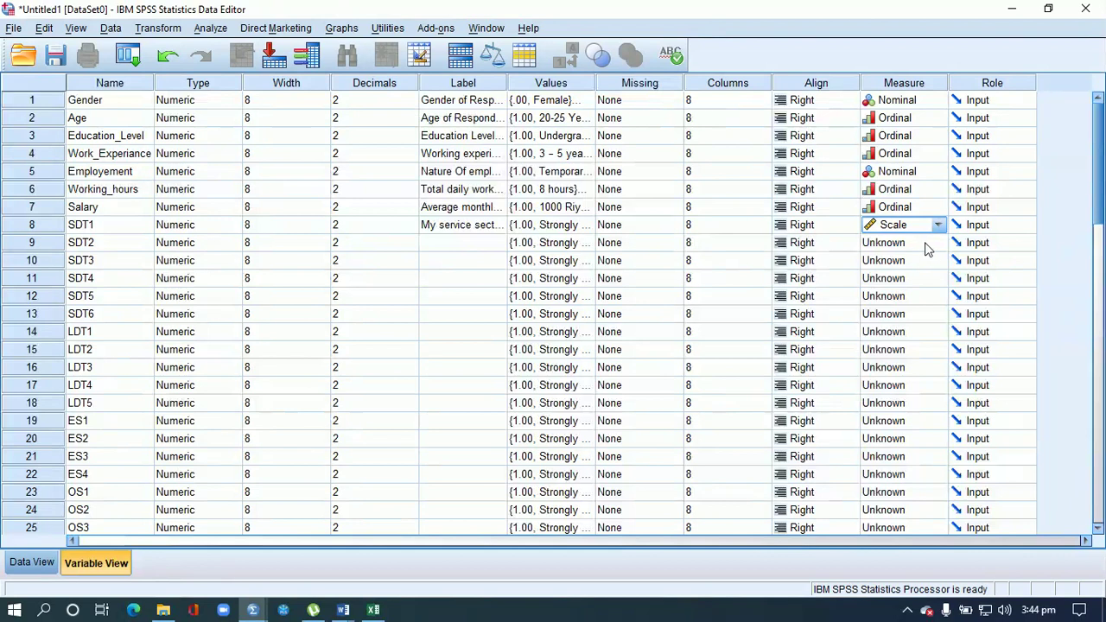
{"action": "left_click", "coordinate": [938, 243]}
{"action": "left_click", "coordinate": [923, 259]}
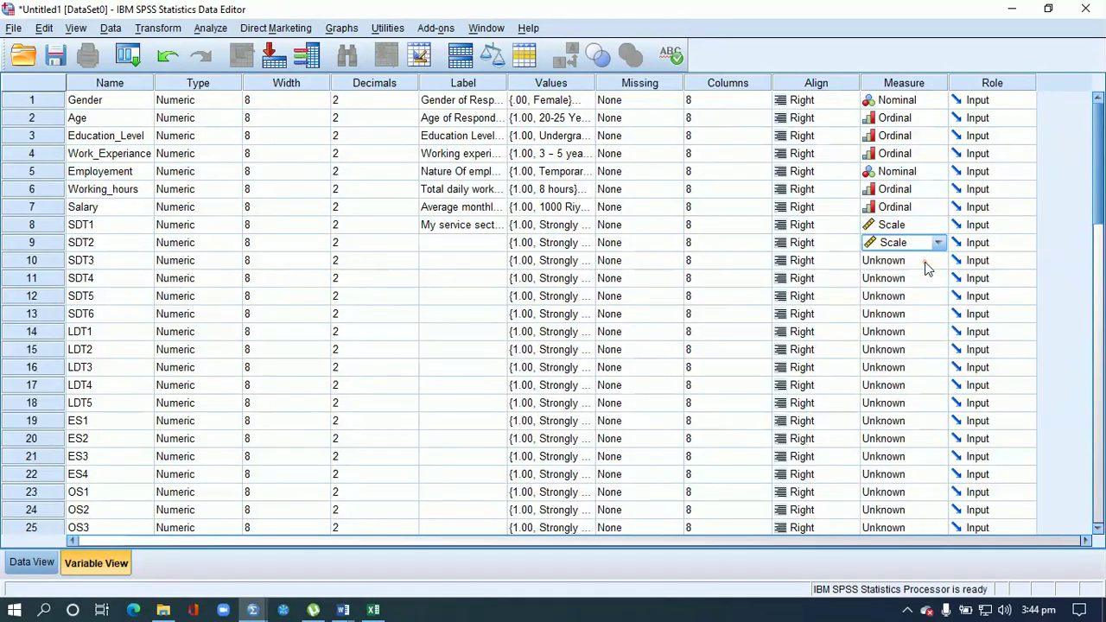
Step: Paste the Scale measurement level into every variable from SDT3 through PS16
{"action": "key", "text": "Down"}
{"action": "key", "text": "ctrl+v"}
{"action": "key", "text": "Down"}
{"action": "key", "text": "ctrl+v"}
{"action": "key", "text": "Down"}
{"action": "key", "text": "ctrl+v"}
{"action": "key", "text": "Down"}
{"action": "key", "text": "ctrl+v"}
{"action": "key", "text": "Down"}
{"action": "key", "text": "ctrl+v"}
{"action": "key", "text": "Down"}
{"action": "key", "text": "ctrl+v"}
{"action": "key", "text": "Down"}
{"action": "key", "text": "ctrl+v"}
{"action": "key", "text": "Down"}
{"action": "key", "text": "ctrl+v"}
{"action": "key", "text": "Down"}
{"action": "key", "text": "ctrl+v"}
{"action": "key", "text": "Down"}
{"action": "key", "text": "ctrl+v"}
{"action": "key", "text": "Down"}
{"action": "key", "text": "ctrl+v"}
{"action": "key", "text": "Down"}
{"action": "key", "text": "ctrl+v"}
{"action": "key", "text": "Down"}
{"action": "key", "text": "ctrl+v"}
{"action": "key", "text": "Down"}
{"action": "key", "text": "ctrl+v"}
{"action": "key", "text": "Down"}
{"action": "key", "text": "ctrl+v"}
{"action": "key", "text": "Down"}
{"action": "key", "text": "ctrl+v"}
{"action": "key", "text": "Down"}
{"action": "key", "text": "ctrl+v"}
{"action": "key", "text": "Down"}
{"action": "key", "text": "ctrl+v"}
{"action": "key", "text": "Down"}
{"action": "key", "text": "ctrl+v"}
{"action": "key", "text": "Down"}
{"action": "key", "text": "ctrl+v"}
{"action": "key", "text": "Down"}
{"action": "key", "text": "ctrl+v"}
{"action": "key", "text": "Down"}
{"action": "key", "text": "ctrl+v"}
{"action": "key", "text": "Down"}
{"action": "key", "text": "ctrl+v"}
{"action": "key", "text": "Down"}
{"action": "key", "text": "ctrl+v"}
{"action": "key", "text": "Down"}
{"action": "key", "text": "ctrl+v"}
{"action": "key", "text": "Down"}
{"action": "key", "text": "ctrl+v"}
{"action": "key", "text": "Down"}
{"action": "key", "text": "ctrl+v"}
{"action": "key", "text": "Down"}
{"action": "key", "text": "ctrl+v"}
{"action": "key", "text": "Down"}
{"action": "key", "text": "ctrl+v"}
{"action": "key", "text": "Down"}
{"action": "key", "text": "ctrl+v"}
{"action": "key", "text": "Down"}
{"action": "key", "text": "ctrl+v"}
{"action": "key", "text": "Down"}
{"action": "key", "text": "ctrl+v"}
{"action": "key", "text": "Down"}
{"action": "key", "text": "ctrl+v"}
{"action": "key", "text": "Down"}
{"action": "key", "text": "ctrl+v"}
{"action": "key", "text": "Down"}
{"action": "key", "text": "ctrl+v"}
{"action": "key", "text": "Down"}
{"action": "key", "text": "ctrl+v"}
{"action": "key", "text": "Down"}
{"action": "key", "text": "ctrl+v"}
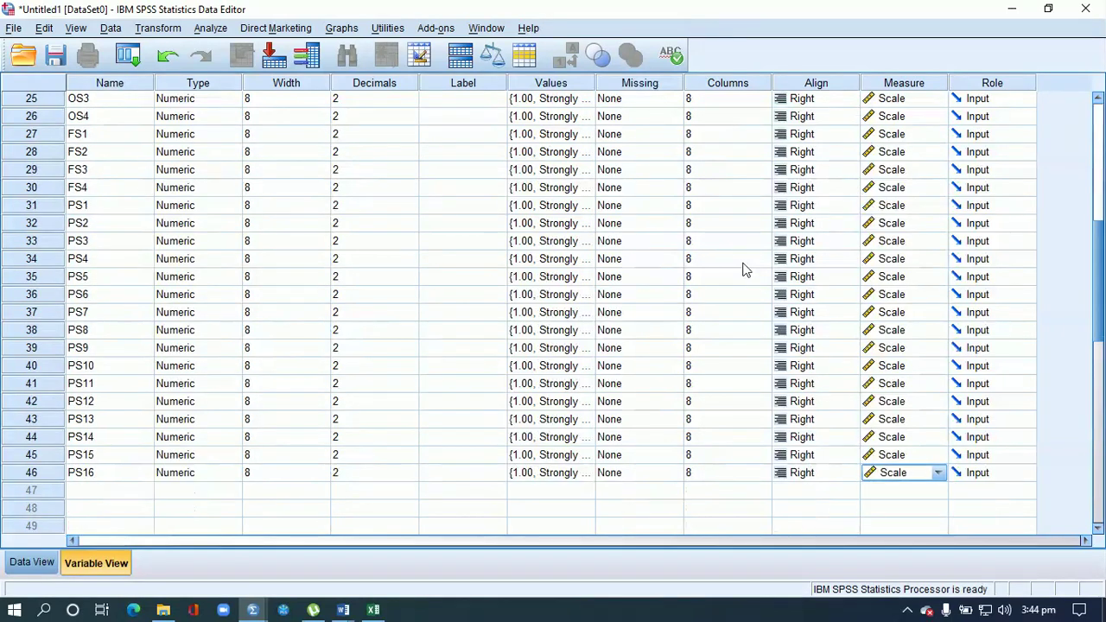
Step: Switch to the Revised and Amended Questionnaire in Word and copy statement 2 on sponsored short-duration training sessions as the source for SDT2's label
{"action": "left_click_drag", "start_coordinate": [1103, 276], "coordinate": [1103, 151]}
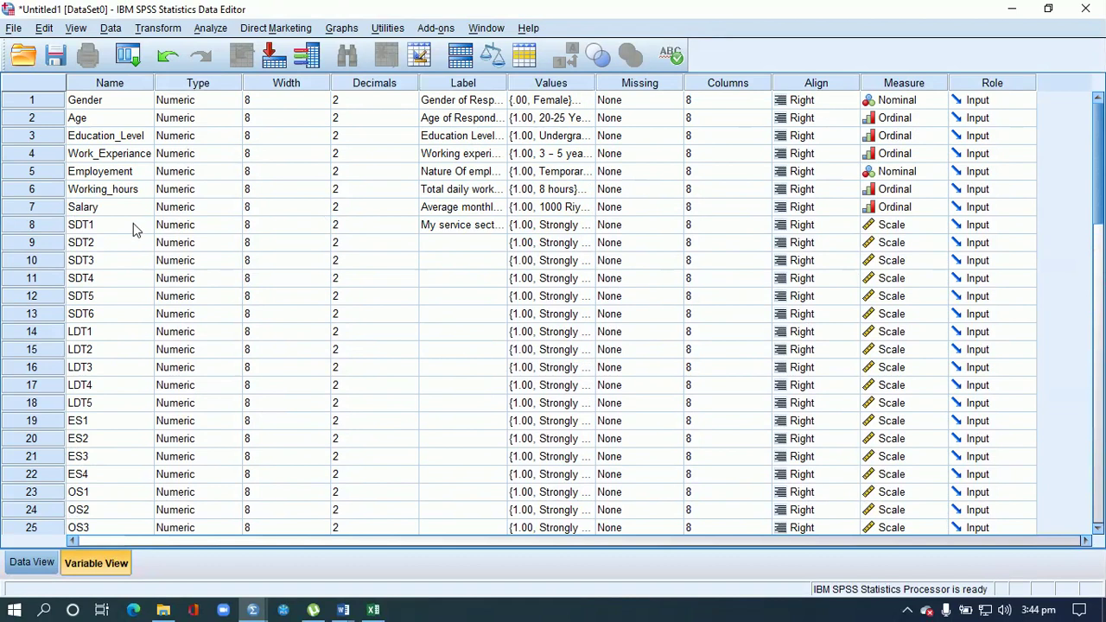
{"action": "left_click", "coordinate": [82, 247]}
{"action": "left_click", "coordinate": [452, 247]}
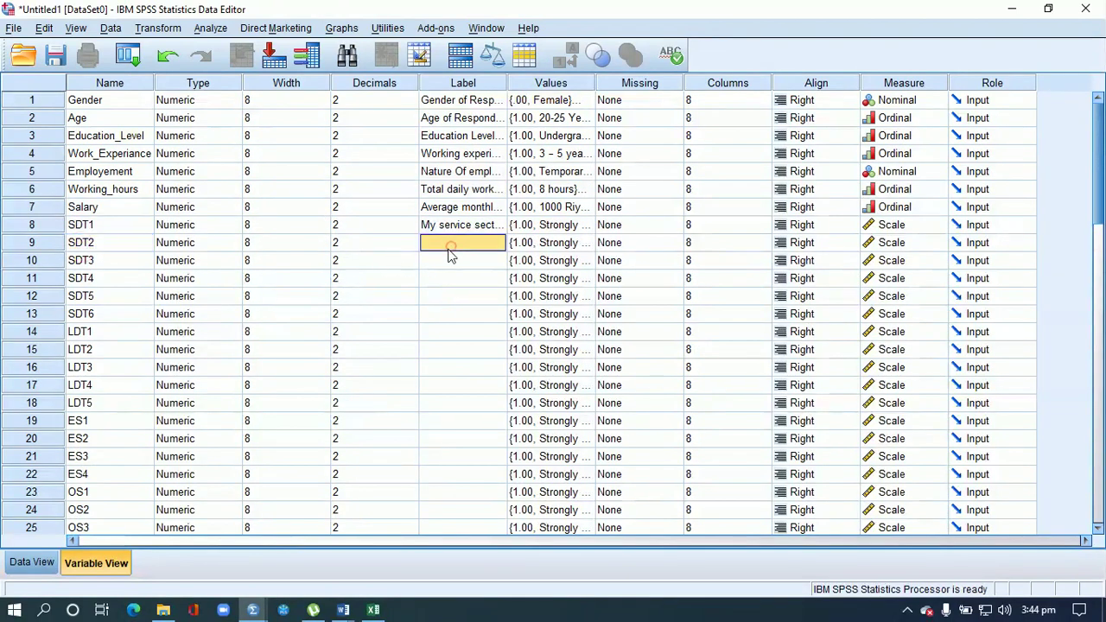
{"action": "mouse_move", "coordinate": [344, 612]}
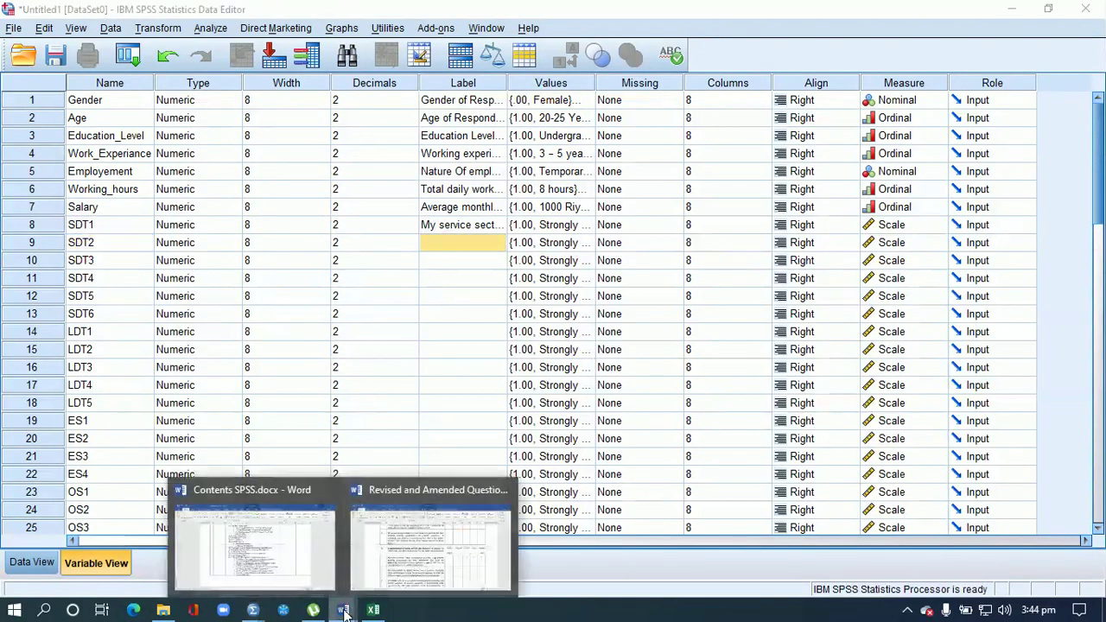
{"action": "left_click", "coordinate": [406, 558]}
{"action": "left_click_drag", "start_coordinate": [1103, 366], "coordinate": [1103, 326]}
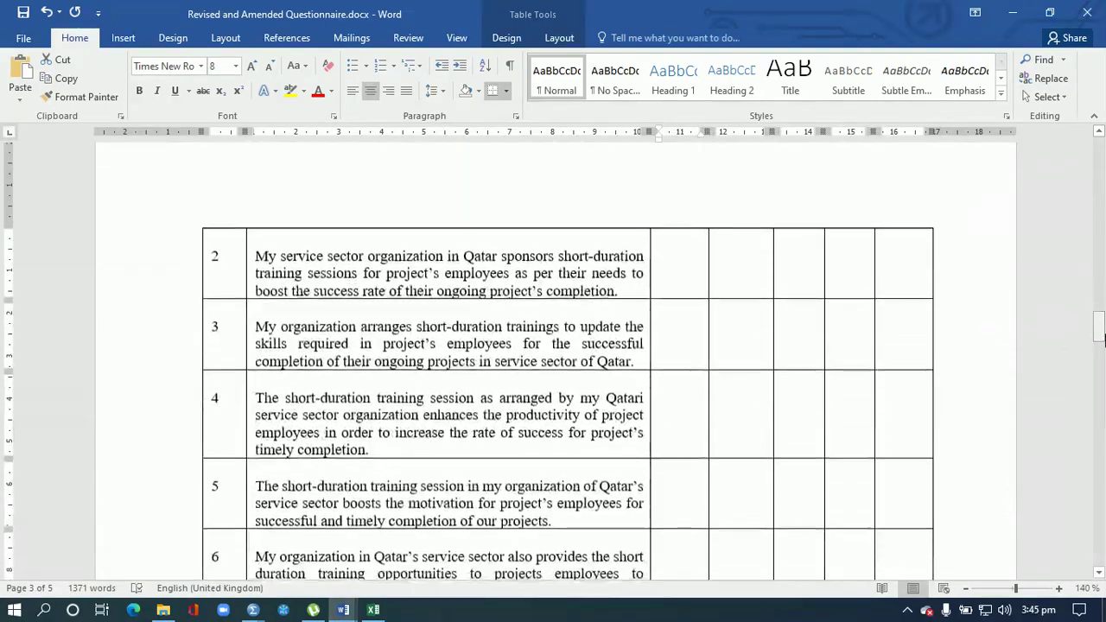
{"action": "mouse_move", "coordinate": [619, 292]}
{"action": "left_mouse_down"}
{"action": "mouse_move", "coordinate": [239, 252]}
{"action": "mouse_move", "coordinate": [619, 291]}
{"action": "left_mouse_up"}
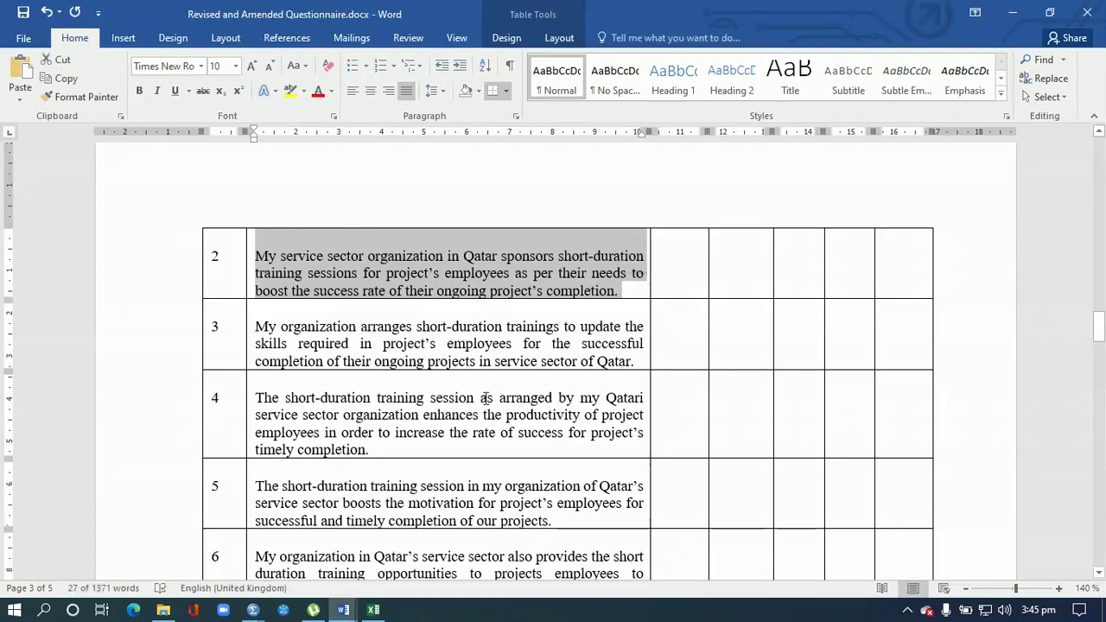
Step: Switch back to the SPSS data editor and paste the copied statement as the label of SDT2
{"action": "left_click", "coordinate": [252, 610]}
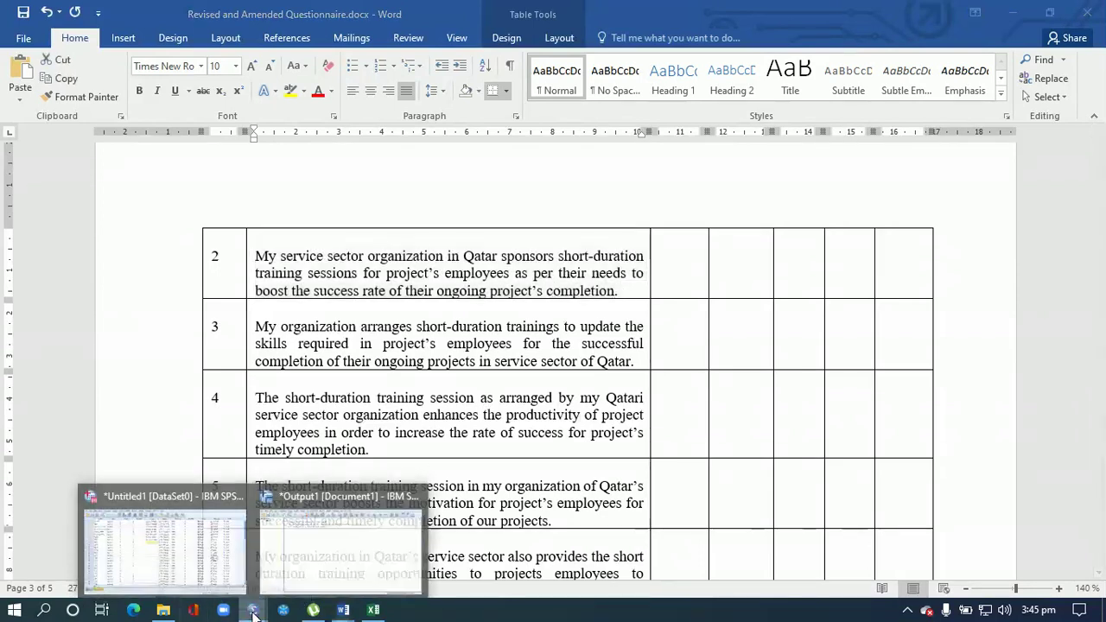
{"action": "left_click", "coordinate": [208, 571]}
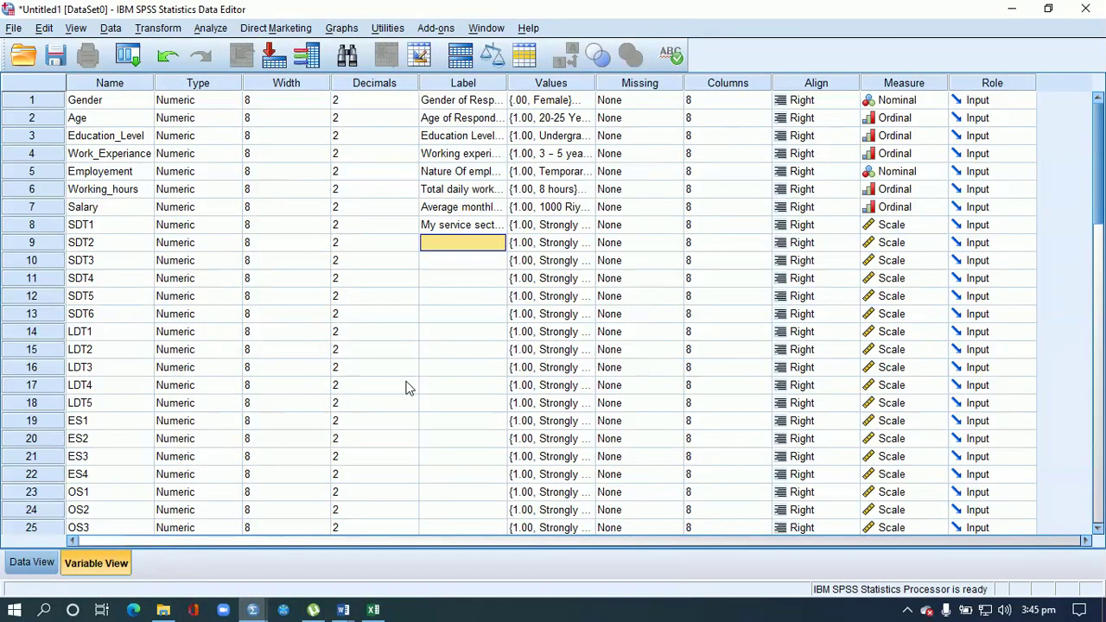
{"action": "right_click", "coordinate": [459, 249]}
{"action": "left_click", "coordinate": [478, 274]}
{"action": "key", "text": "Down"}
{"action": "left_click", "coordinate": [463, 275]}
{"action": "left_click", "coordinate": [465, 298]}
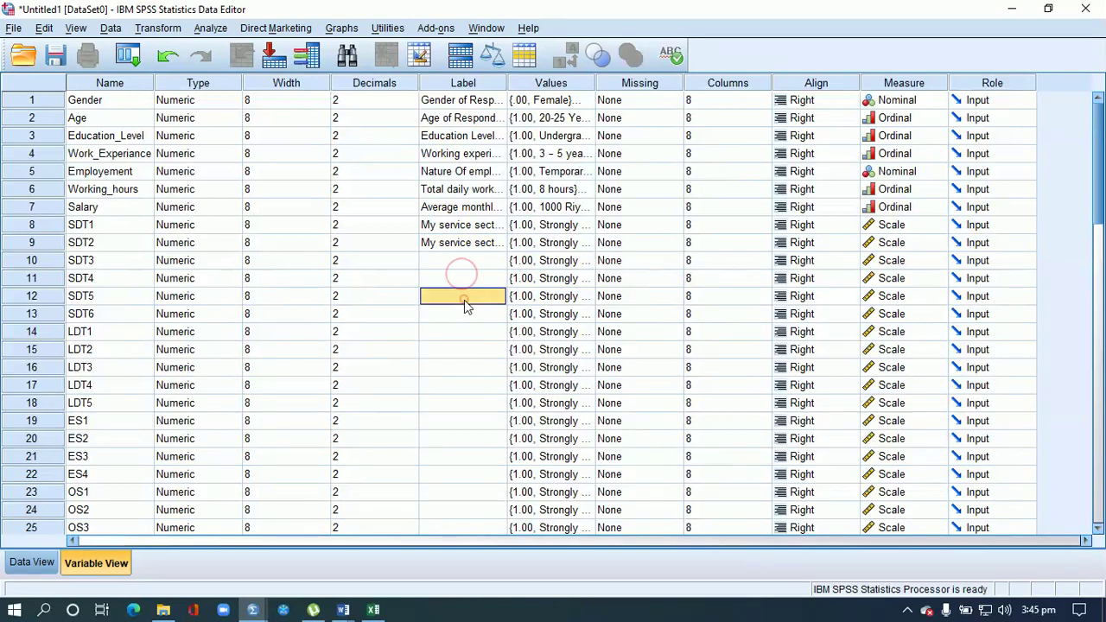
{"action": "left_click", "coordinate": [467, 314]}
{"action": "left_click", "coordinate": [464, 333]}
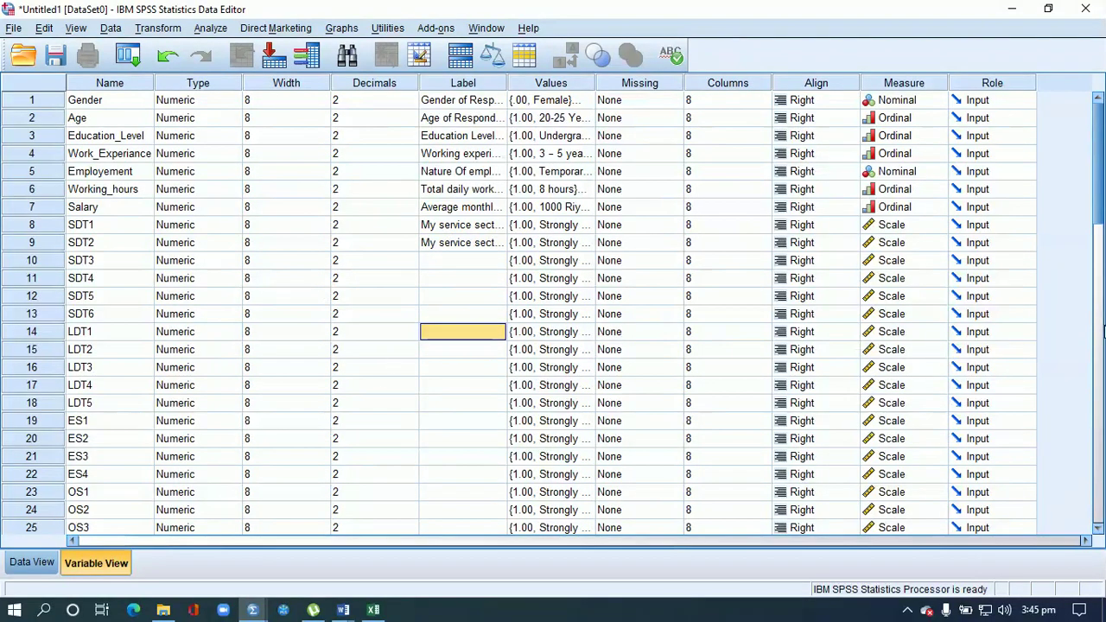
{"action": "mouse_move", "coordinate": [1101, 195]}
{"action": "left_mouse_down"}
{"action": "mouse_move", "coordinate": [1101, 313]}
{"action": "mouse_move", "coordinate": [1101, 191]}
{"action": "left_mouse_up"}
Step: Widen the Education_Level, Work_Experiance, Employement and Working_hours columns in the data view so their full names fit on one line
{"action": "left_click", "coordinate": [38, 563]}
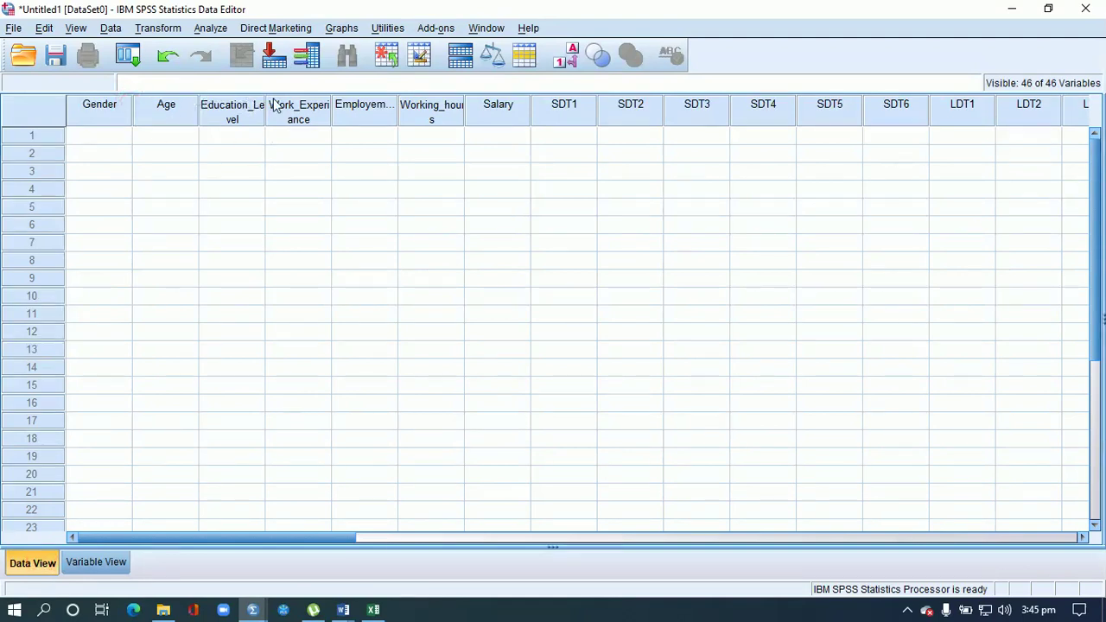
{"action": "left_click_drag", "start_coordinate": [266, 100], "coordinate": [382, 105]}
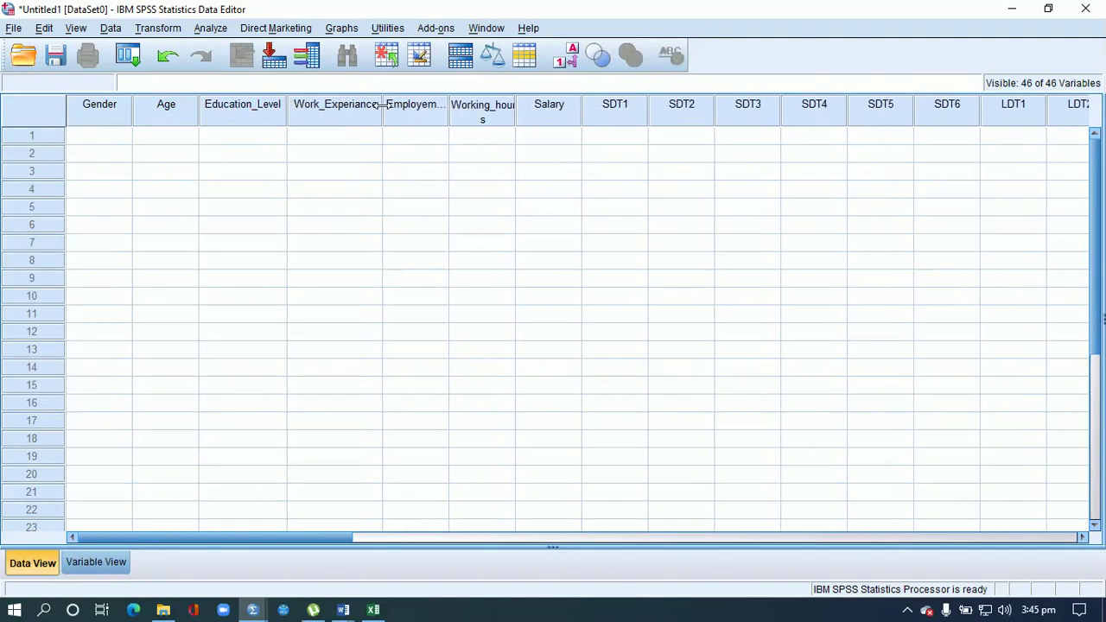
{"action": "left_click_drag", "start_coordinate": [448, 101], "coordinate": [464, 102]}
{"action": "left_click_drag", "start_coordinate": [534, 102], "coordinate": [548, 102]}
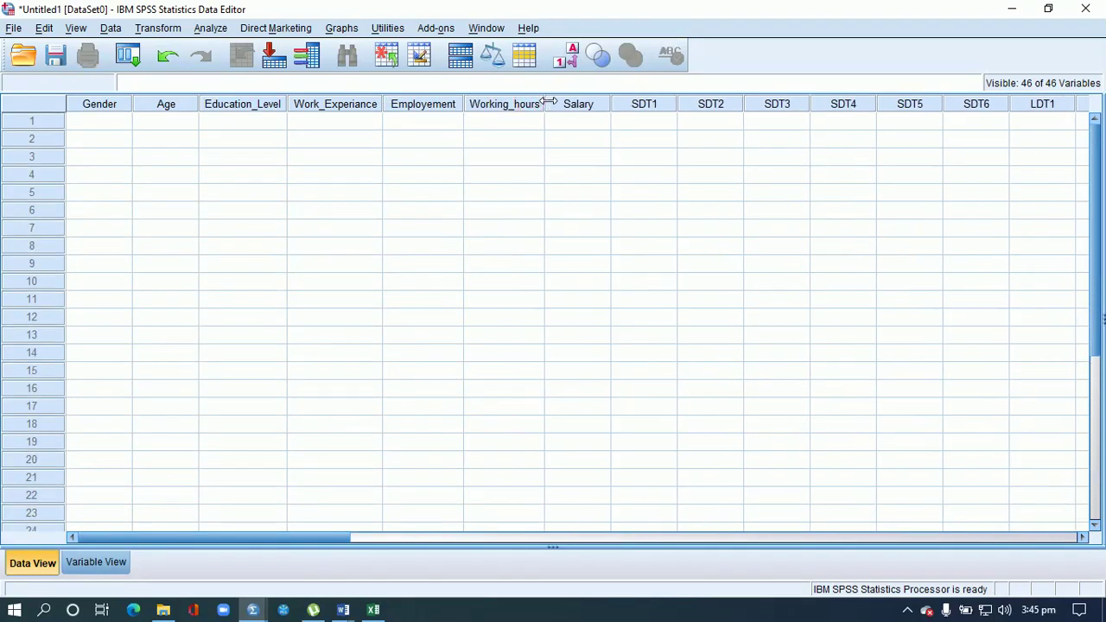
Step: Select the first Gender data cell and switch to the New Dataset sheet of New Dataset.xlsx in Excel
{"action": "left_click", "coordinate": [110, 122]}
{"action": "left_click", "coordinate": [374, 611]}
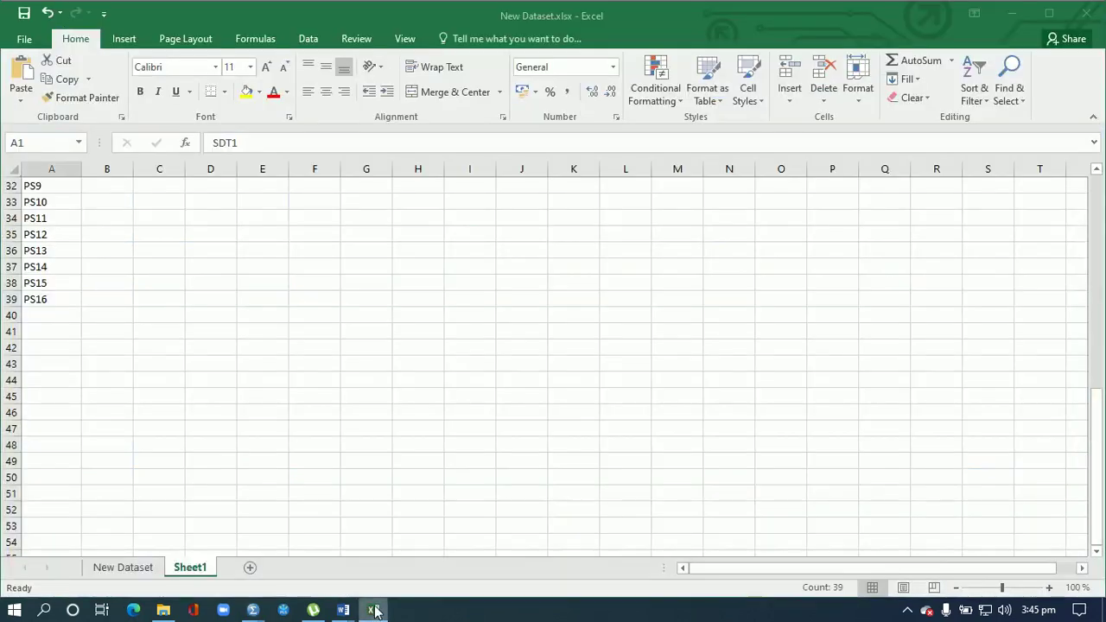
{"action": "left_click", "coordinate": [128, 567]}
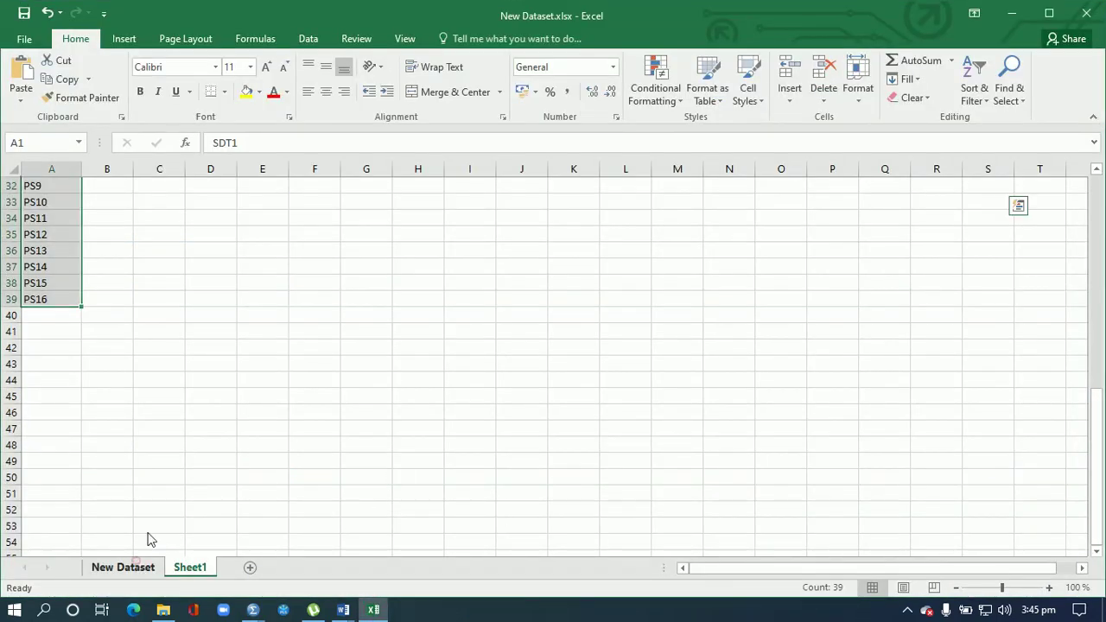
{"action": "left_click_drag", "start_coordinate": [998, 572], "coordinate": [739, 572]}
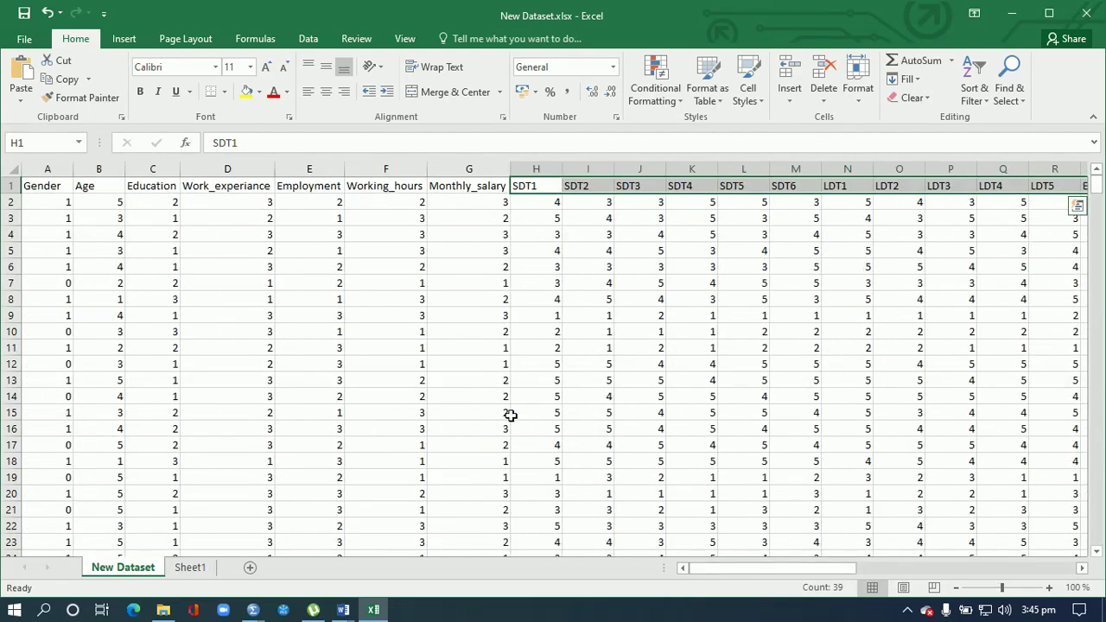
Step: Select the first response row of the New Dataset sheet from Gender in A2 across to PS16 in AT2, excluding the headers
{"action": "left_click", "coordinate": [55, 202]}
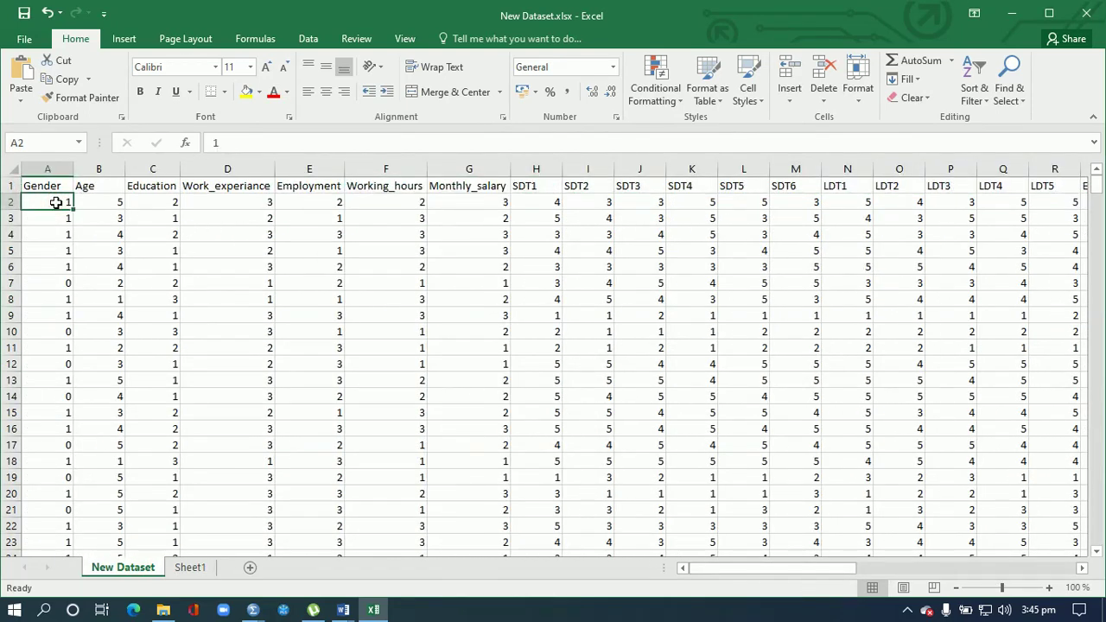
{"action": "key", "text": "shift+Right"}
{"action": "key", "text": "shift+Right"}
{"action": "key", "text": "shift+Right"}
{"action": "key", "text": "shift+Right"}
{"action": "key", "text": "shift+Right"}
{"action": "key", "text": "shift+Right"}
{"action": "key", "text": "shift+Right"}
{"action": "key", "text": "shift+Right"}
{"action": "key", "text": "shift+Right"}
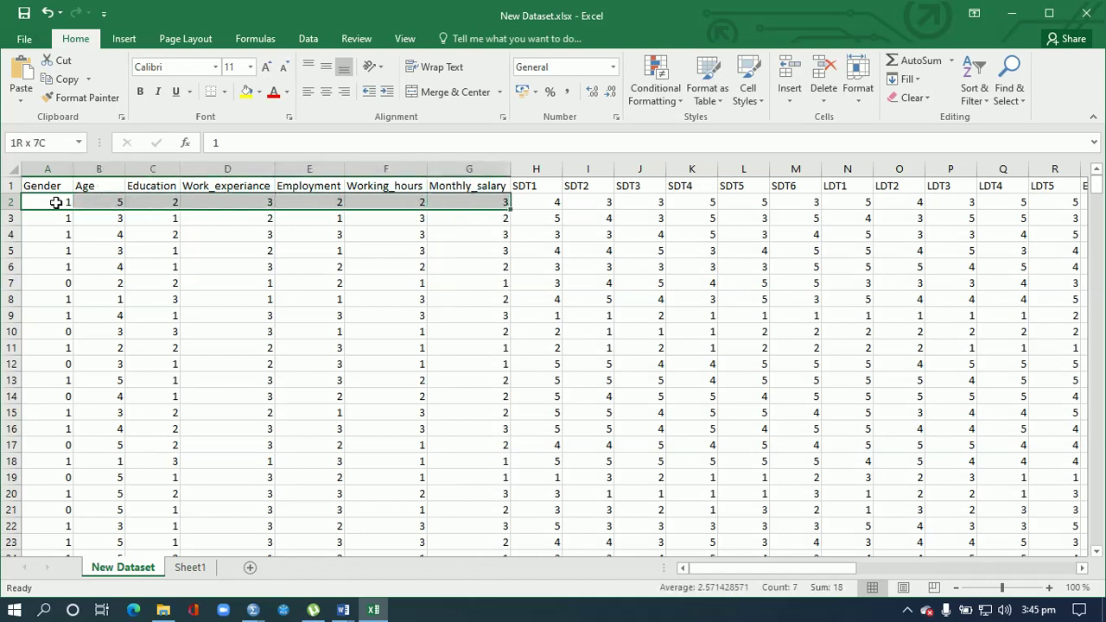
{"action": "key", "text": "shift+Right"}
{"action": "key", "text": "shift+Right"}
{"action": "key", "text": "shift+Right"}
{"action": "key", "text": "shift+Right"}
{"action": "key", "text": "shift+Right"}
{"action": "key", "text": "shift+Right"}
{"action": "key", "text": "shift+Right"}
{"action": "key", "text": "shift+Right"}
{"action": "key", "text": "shift+Right"}
{"action": "key", "text": "shift+Right"}
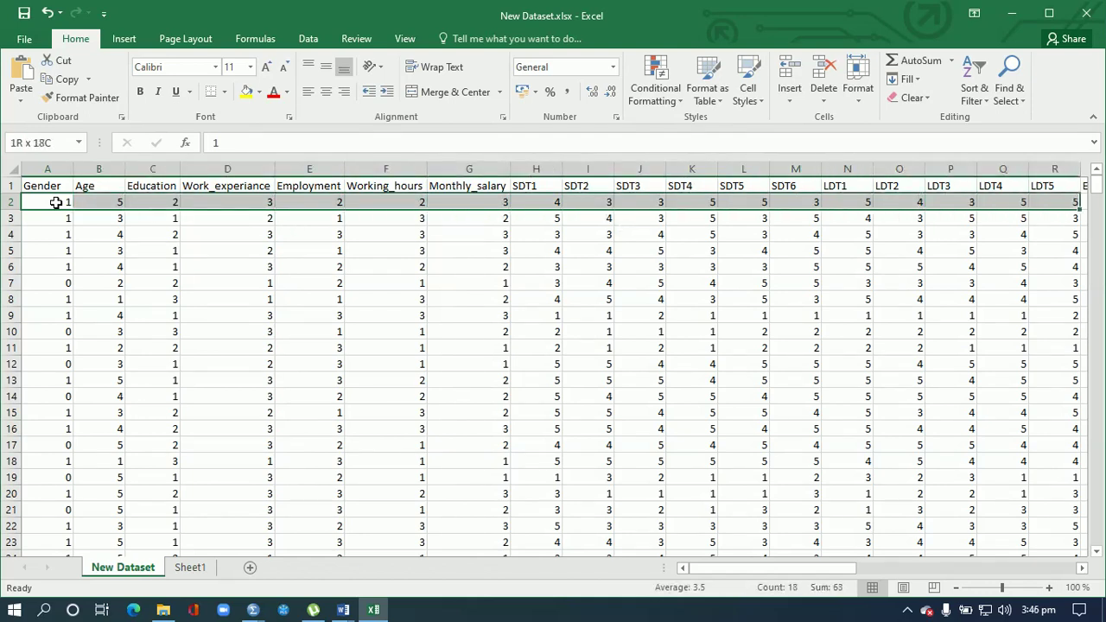
{"action": "key", "text": "shift+Right"}
{"action": "key", "text": "shift+Right"}
{"action": "key", "text": "shift+Right"}
{"action": "key", "text": "shift+Right"}
{"action": "key", "text": "shift+Right"}
{"action": "key", "text": "shift+Right"}
{"action": "key", "text": "shift+Right"}
{"action": "key", "text": "shift+Right"}
{"action": "key", "text": "shift+Right"}
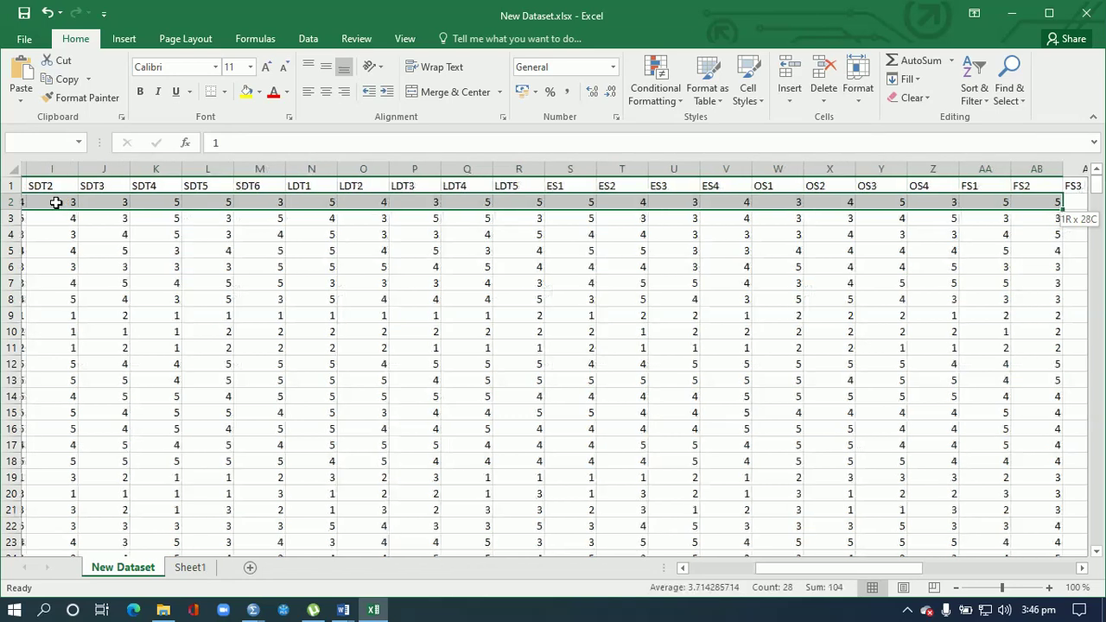
{"action": "key", "text": "shift+Right"}
{"action": "key", "text": "shift+Right"}
{"action": "key", "text": "shift+Right"}
{"action": "key", "text": "shift+Right"}
{"action": "key", "text": "shift+Right"}
{"action": "key", "text": "shift+Right"}
{"action": "key", "text": "shift+Right"}
{"action": "key", "text": "shift+Right"}
{"action": "key", "text": "shift+Right"}
{"action": "key", "text": "shift+Right"}
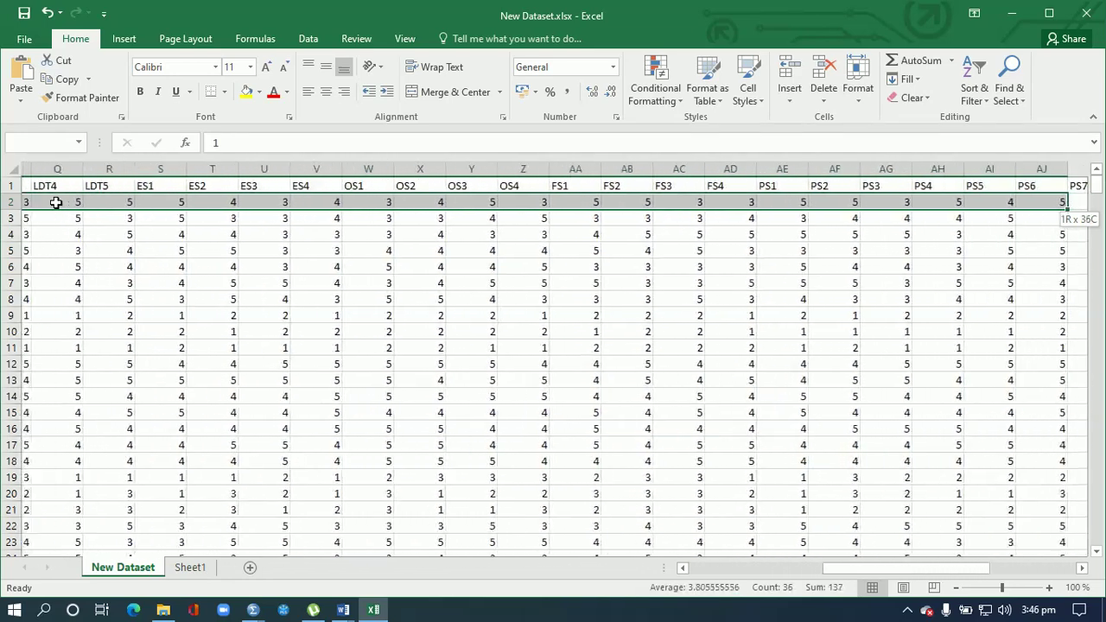
{"action": "key", "text": "shift+Right"}
{"action": "key", "text": "shift+Right"}
{"action": "key", "text": "shift+Right"}
{"action": "key", "text": "shift+Right"}
{"action": "key", "text": "shift+Right"}
{"action": "key", "text": "shift+Right"}
{"action": "key", "text": "shift+Right"}
{"action": "key", "text": "shift+Right"}
{"action": "key", "text": "shift+Right"}
{"action": "key", "text": "shift+Right"}
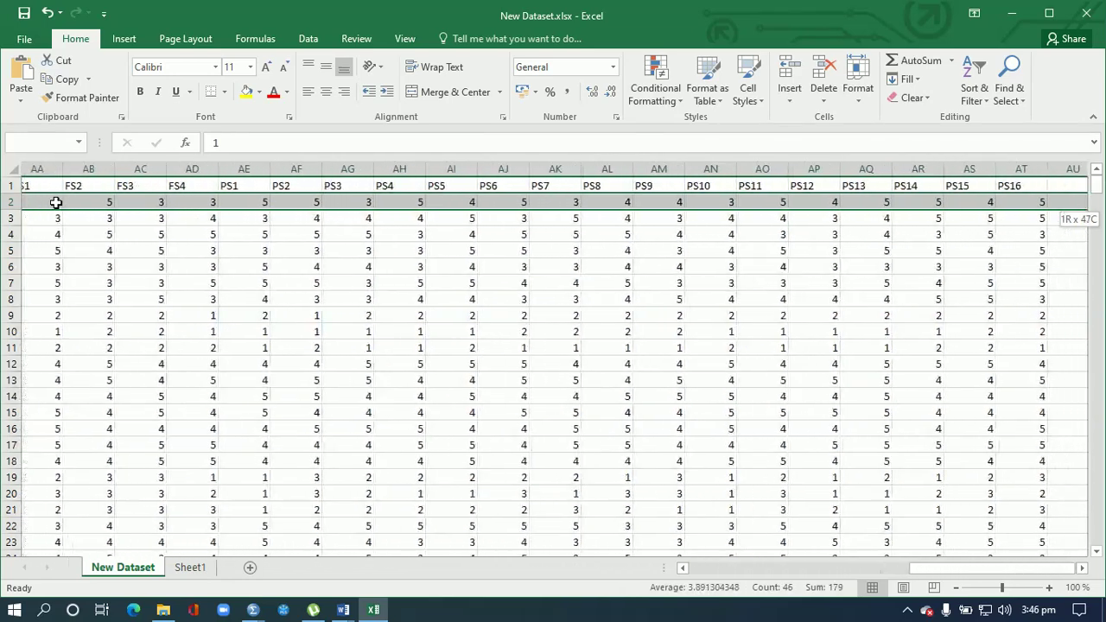
{"action": "key", "text": "shift+Left"}
{"action": "key", "text": "shift+Left"}
{"action": "key", "text": "shift+Left"}
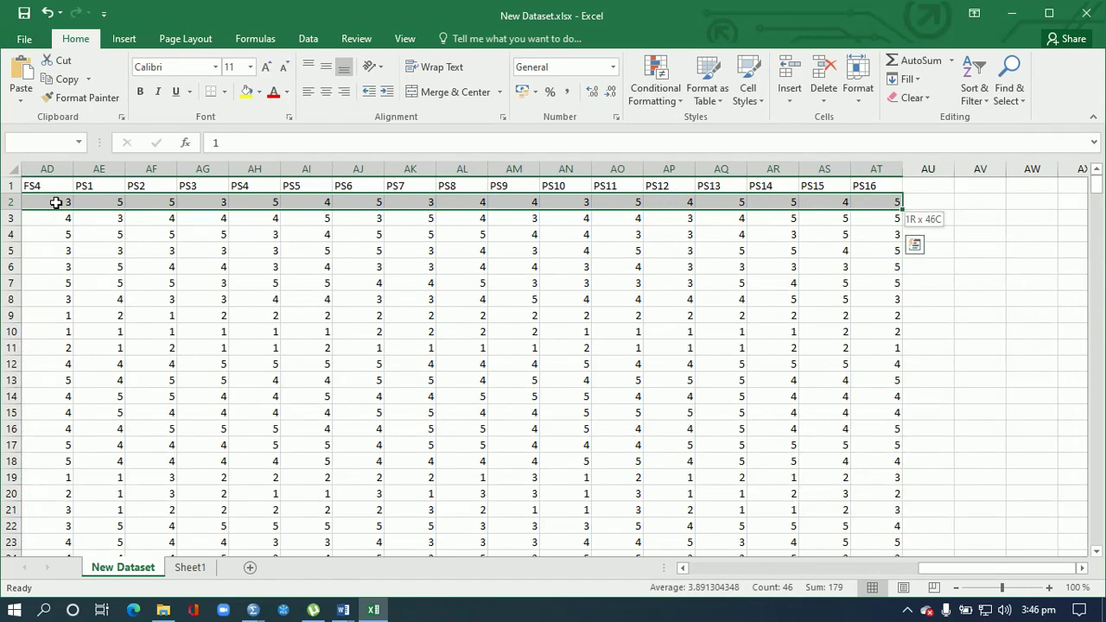
Step: Extend the selected response row down through the last filled row, 457, excluding empty rows, and copy the block A2:AT457
{"action": "key", "text": "shift+Down"}
{"action": "key", "text": "shift+Down"}
{"action": "key", "text": "shift+Down"}
{"action": "key", "text": "shift+Down"}
{"action": "key", "text": "shift+Down"}
{"action": "key", "text": "shift+Down"}
{"action": "key", "text": "shift+Down"}
{"action": "key", "text": "shift+Down"}
{"action": "key", "text": "shift+Down"}
{"action": "key", "text": "shift+Down"}
{"action": "key", "text": "shift+Down"}
{"action": "key", "text": "shift+Down"}
{"action": "key", "text": "shift+Down"}
{"action": "key", "text": "shift+Down"}
{"action": "key", "text": "shift+Down"}
{"action": "key", "text": "shift+Down"}
{"action": "key", "text": "shift+Down"}
{"action": "key", "text": "shift+Down"}
{"action": "key", "text": "shift+Down"}
{"action": "key", "text": "shift+Down"}
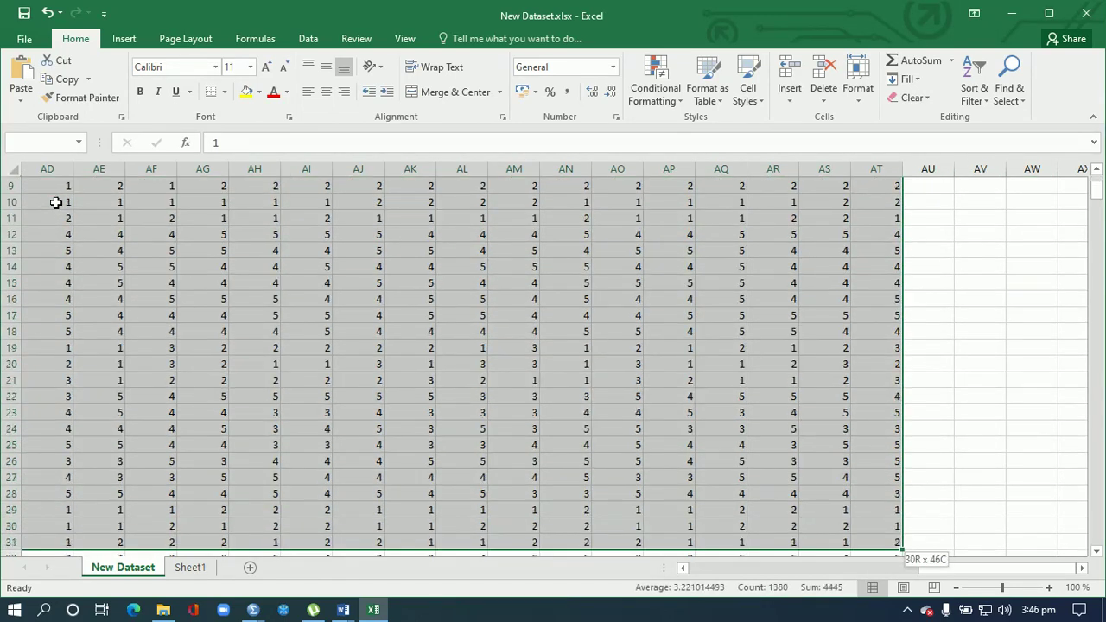
{"action": "key", "text": "shift+Down"}
{"action": "key", "text": "shift+Down"}
{"action": "key", "text": "shift+Down"}
{"action": "key", "text": "shift+Down"}
{"action": "key", "text": "shift+Down"}
{"action": "key", "text": "shift+Down"}
{"action": "key", "text": "shift+Down"}
{"action": "key", "text": "shift+Down"}
{"action": "key", "text": "shift+Down"}
{"action": "key", "text": "shift+Down"}
{"action": "key", "text": "shift+Down"}
{"action": "key", "text": "shift+Down"}
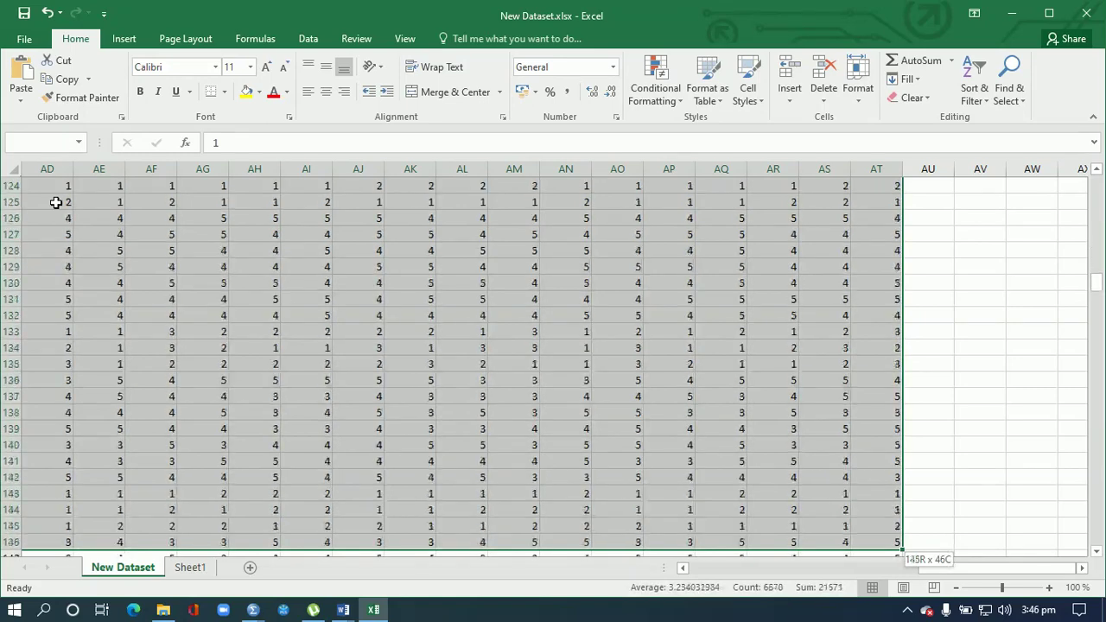
{"action": "key", "text": "shift+Down"}
{"action": "key", "text": "shift+Down"}
{"action": "key", "text": "shift+Down"}
{"action": "key", "text": "shift+Down"}
{"action": "key", "text": "shift+Down"}
{"action": "key", "text": "shift+Down"}
{"action": "key", "text": "shift+Down"}
{"action": "key", "text": "shift+Down"}
{"action": "key", "text": "shift+Down"}
{"action": "key", "text": "shift+Down"}
{"action": "key", "text": "shift+Down"}
{"action": "key", "text": "shift+Down"}
{"action": "key", "text": "shift+Down"}
{"action": "key", "text": "shift+Down"}
{"action": "key", "text": "shift+Down"}
{"action": "key", "text": "shift+Down"}
{"action": "key", "text": "shift+Down"}
{"action": "key", "text": "shift+Down"}
{"action": "key", "text": "shift+Down"}
{"action": "key", "text": "shift+Down"}
{"action": "key", "text": "shift+Down"}
{"action": "key", "text": "shift+Down"}
{"action": "key", "text": "shift+Down"}
{"action": "key", "text": "shift+Down"}
{"action": "key", "text": "shift+Down"}
{"action": "key", "text": "shift+Down"}
{"action": "key", "text": "shift+Down"}
{"action": "key", "text": "shift+Down"}
{"action": "key", "text": "shift+Down"}
{"action": "key", "text": "shift+Down"}
{"action": "key", "text": "shift+Down"}
{"action": "key", "text": "shift+Down"}
{"action": "key", "text": "shift+Down"}
{"action": "key", "text": "shift+Down"}
{"action": "key", "text": "shift+Down"}
{"action": "key", "text": "shift+Down"}
{"action": "key", "text": "shift+Down"}
{"action": "key", "text": "shift+Down"}
{"action": "key", "text": "shift+Down"}
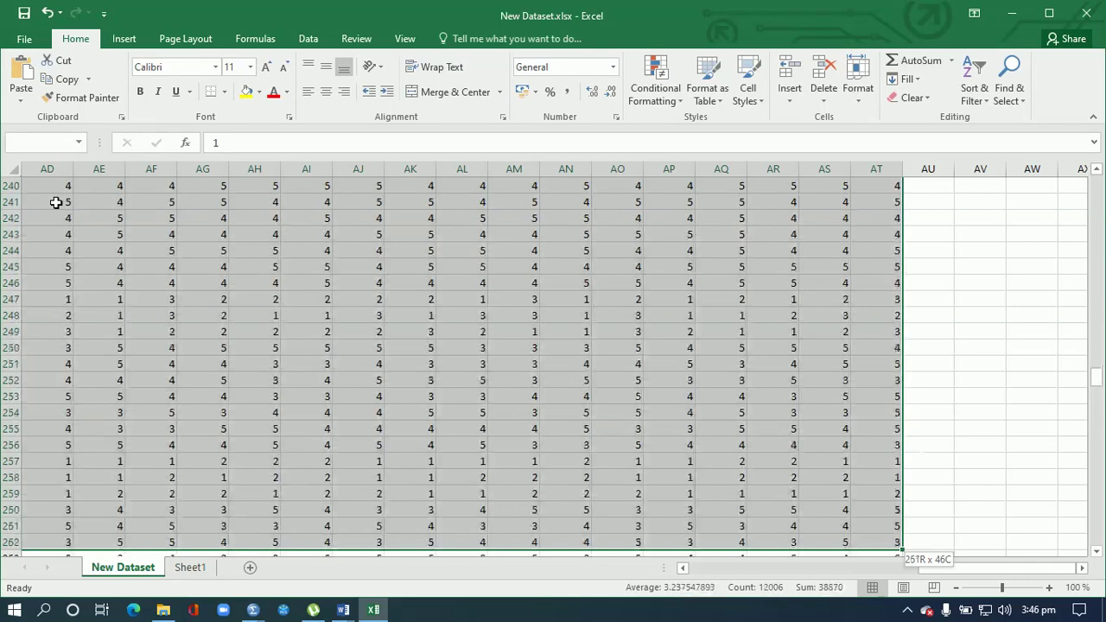
{"action": "key", "text": "shift+Down"}
{"action": "key", "text": "shift+Down"}
{"action": "key", "text": "shift+Down"}
{"action": "key", "text": "shift+Down"}
{"action": "key", "text": "shift+Down"}
{"action": "key", "text": "shift+Down"}
{"action": "key", "text": "shift+Down"}
{"action": "key", "text": "shift+Down"}
{"action": "key", "text": "shift+Down"}
{"action": "key", "text": "shift+Down"}
{"action": "key", "text": "shift+Down"}
{"action": "key", "text": "shift+Down"}
{"action": "key", "text": "shift+Down"}
{"action": "key", "text": "shift+Down"}
{"action": "key", "text": "shift+Down"}
{"action": "key", "text": "shift+Down"}
{"action": "key", "text": "shift+Down"}
{"action": "key", "text": "shift+Down"}
{"action": "key", "text": "shift+Down"}
{"action": "key", "text": "shift+Down"}
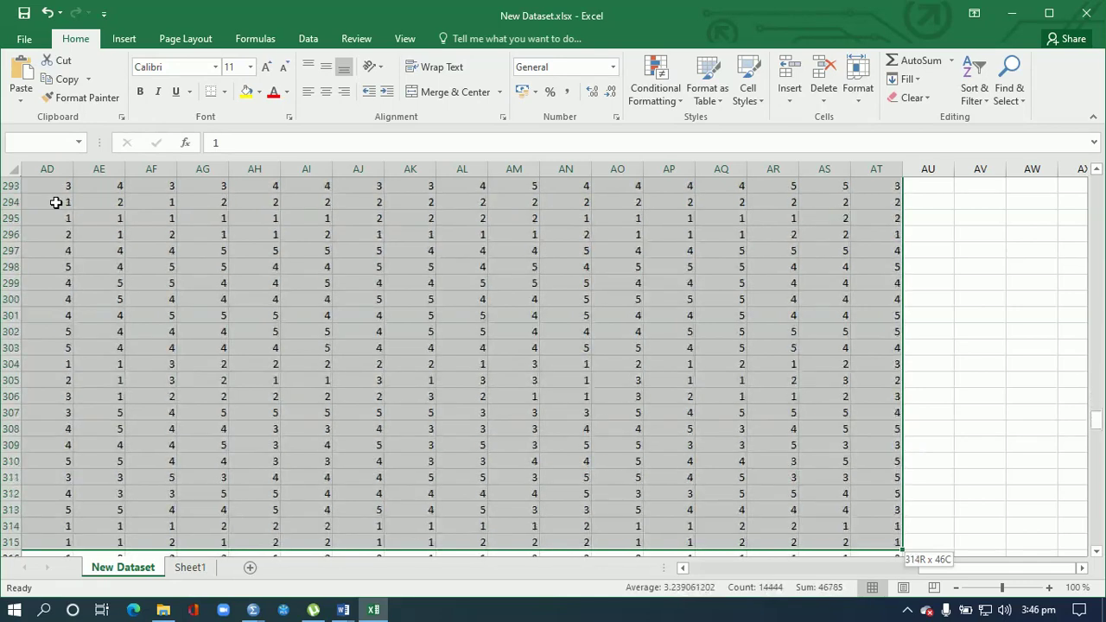
{"action": "key", "text": "shift+Down"}
{"action": "key", "text": "shift+Down"}
{"action": "key", "text": "shift+Down"}
{"action": "key", "text": "shift+Down"}
{"action": "key", "text": "shift+Down"}
{"action": "key", "text": "shift+Down"}
{"action": "key", "text": "shift+Down"}
{"action": "key", "text": "shift+Down"}
{"action": "key", "text": "shift+Down"}
{"action": "key", "text": "shift+Down"}
{"action": "key", "text": "shift+Down"}
{"action": "key", "text": "shift+Down"}
{"action": "key", "text": "shift+Down"}
{"action": "key", "text": "shift+Down"}
{"action": "key", "text": "shift+Down"}
{"action": "key", "text": "shift+Down"}
{"action": "key", "text": "shift+Down"}
{"action": "key", "text": "shift+Down"}
{"action": "key", "text": "shift+Down"}
{"action": "key", "text": "shift+Down"}
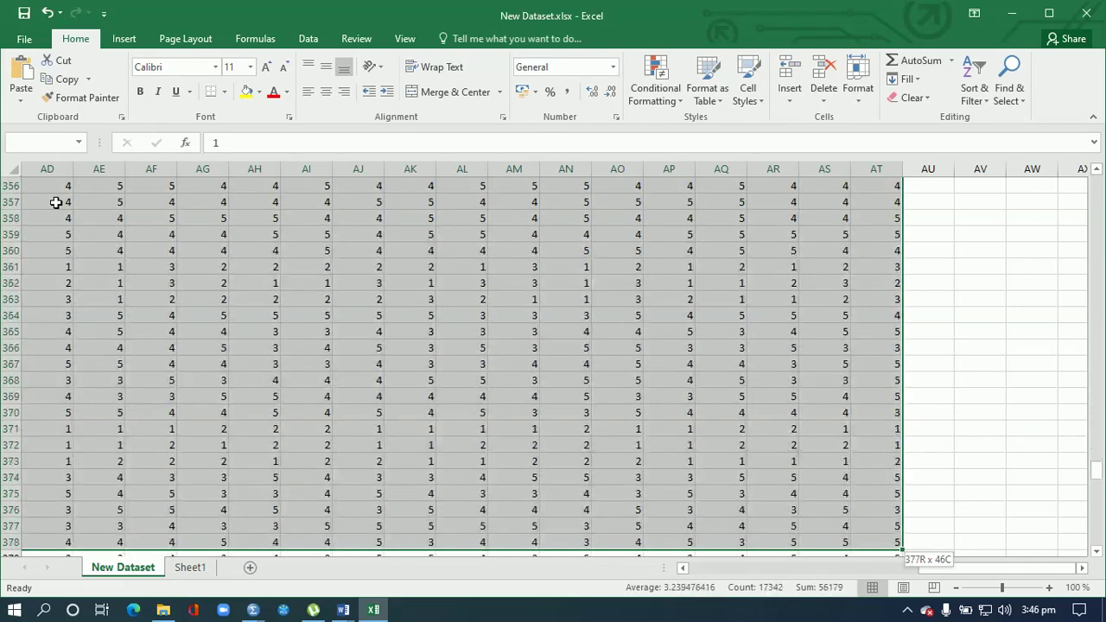
{"action": "key", "text": "shift+Down"}
{"action": "key", "text": "shift+Down"}
{"action": "key", "text": "shift+Down"}
{"action": "key", "text": "shift+Down"}
{"action": "key", "text": "shift+Down"}
{"action": "key", "text": "shift+Down"}
{"action": "key", "text": "shift+Down"}
{"action": "key", "text": "shift+Down"}
{"action": "key", "text": "shift+Down"}
{"action": "key", "text": "shift+Down"}
{"action": "key", "text": "shift+Down"}
{"action": "key", "text": "shift+Down"}
{"action": "key", "text": "shift+Down"}
{"action": "key", "text": "shift+Down"}
{"action": "key", "text": "shift+Down"}
{"action": "key", "text": "shift+Down"}
{"action": "key", "text": "shift+Down"}
{"action": "key", "text": "shift+Down"}
{"action": "key", "text": "shift+Down"}
{"action": "key", "text": "shift+Down"}
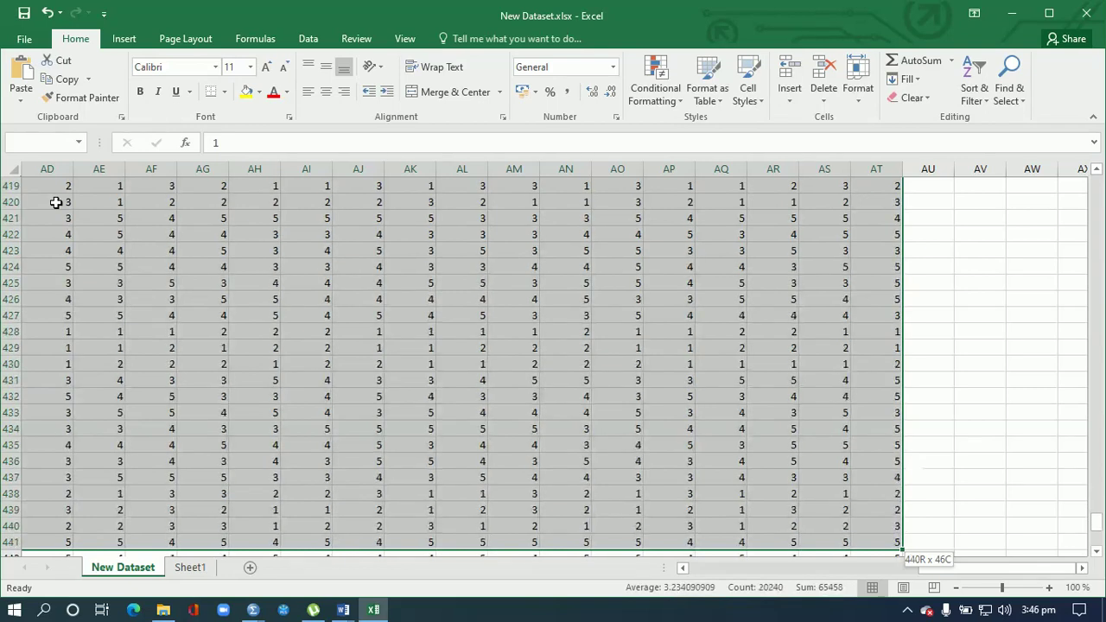
{"action": "key", "text": "shift+Up"}
{"action": "key", "text": "shift+Up"}
{"action": "key", "text": "shift+Up"}
{"action": "key", "text": "shift+Up"}
{"action": "key", "text": "shift+Up"}
{"action": "key", "text": "shift+Up"}
{"action": "key", "text": "shift+Up"}
{"action": "key", "text": "shift+Up"}
{"action": "key", "text": "shift+Up"}
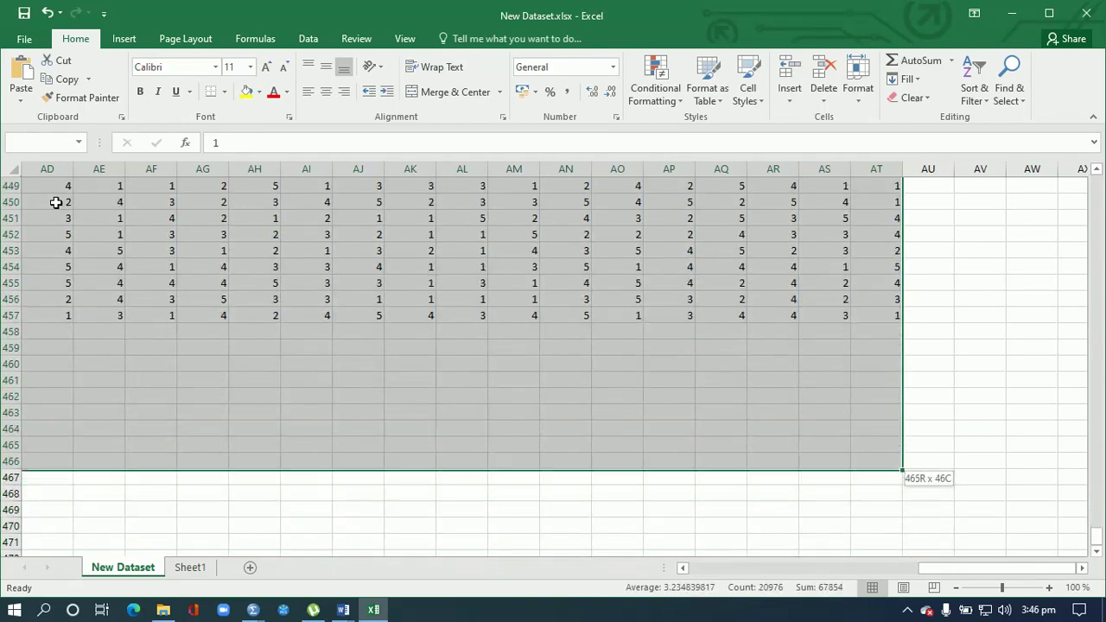
{"action": "key", "text": "shift+Up"}
{"action": "key", "text": "shift+Up"}
{"action": "key", "text": "shift+Up"}
{"action": "key", "text": "shift+Up"}
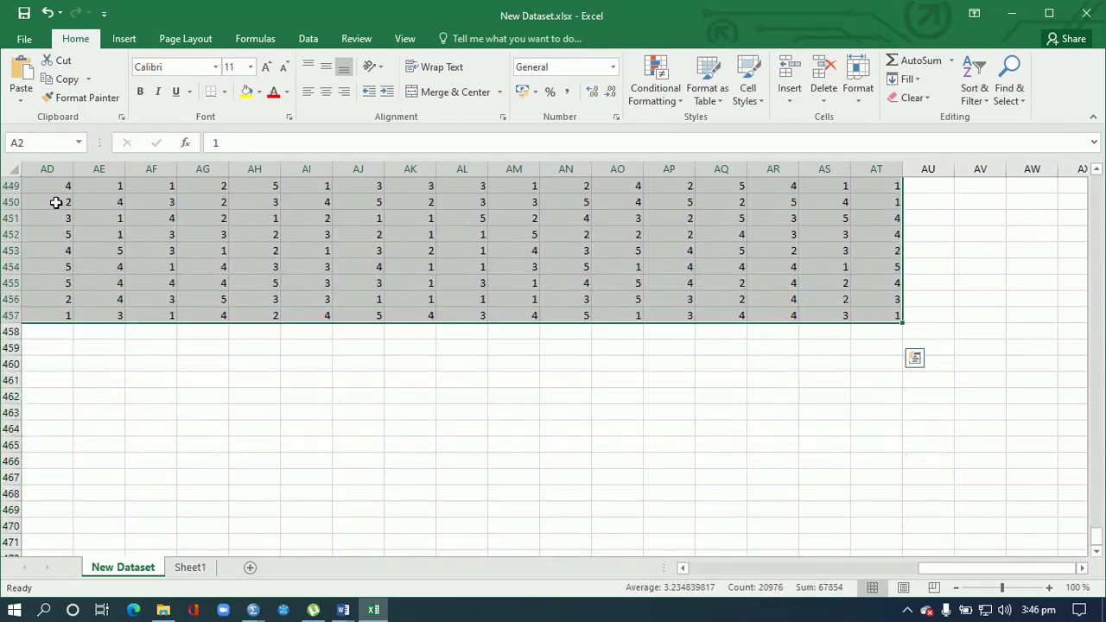
{"action": "key", "text": "ctrl+c"}
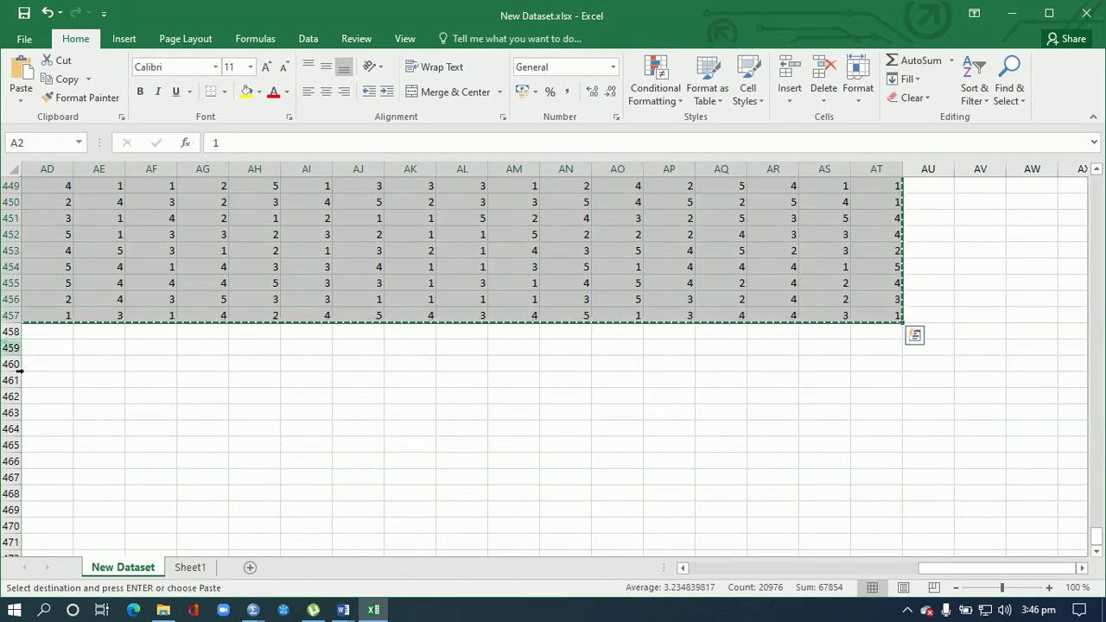
Step: Switch to the SPSS data editor, paste the copied responses starting at the first Gender cell, and look over the pasted data
{"action": "mouse_move", "coordinate": [253, 609]}
{"action": "left_click", "coordinate": [217, 575]}
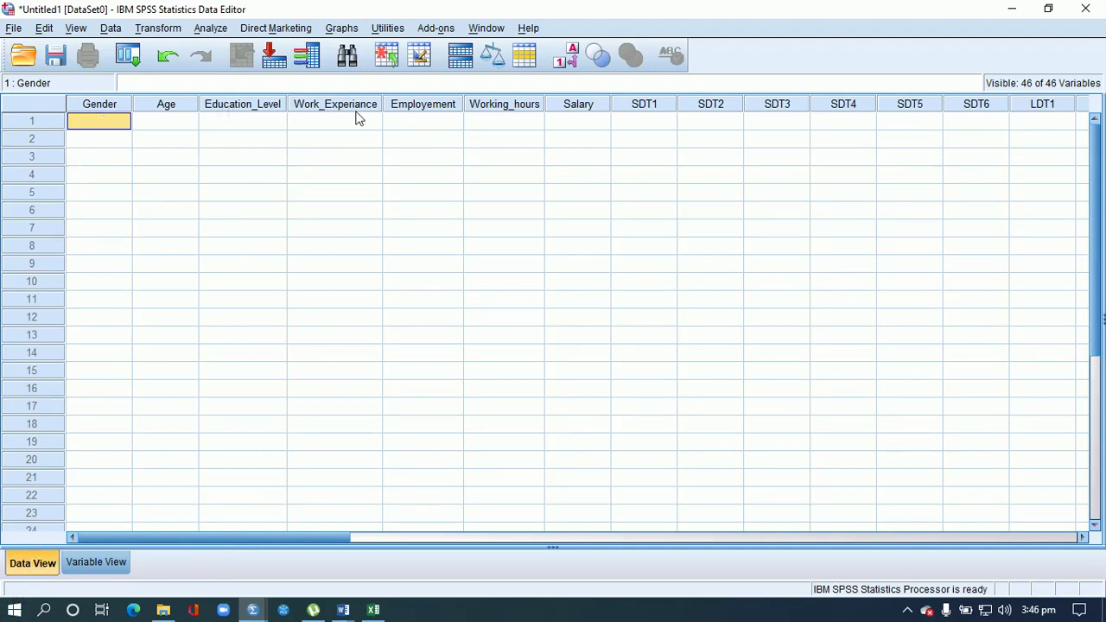
{"action": "right_click", "coordinate": [102, 126]}
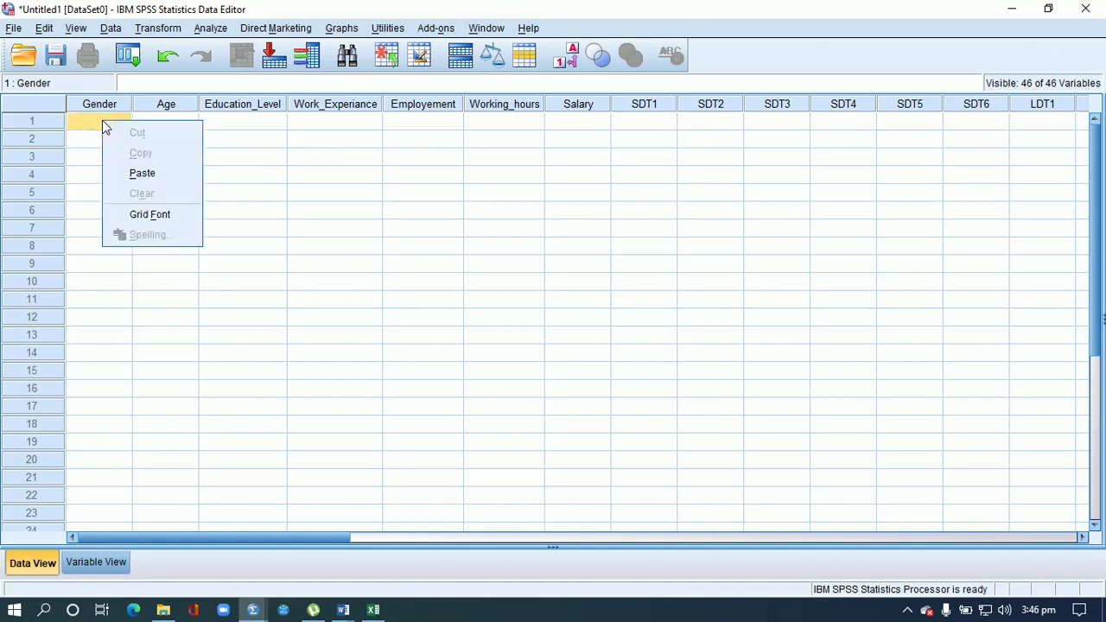
{"action": "left_click", "coordinate": [137, 175]}
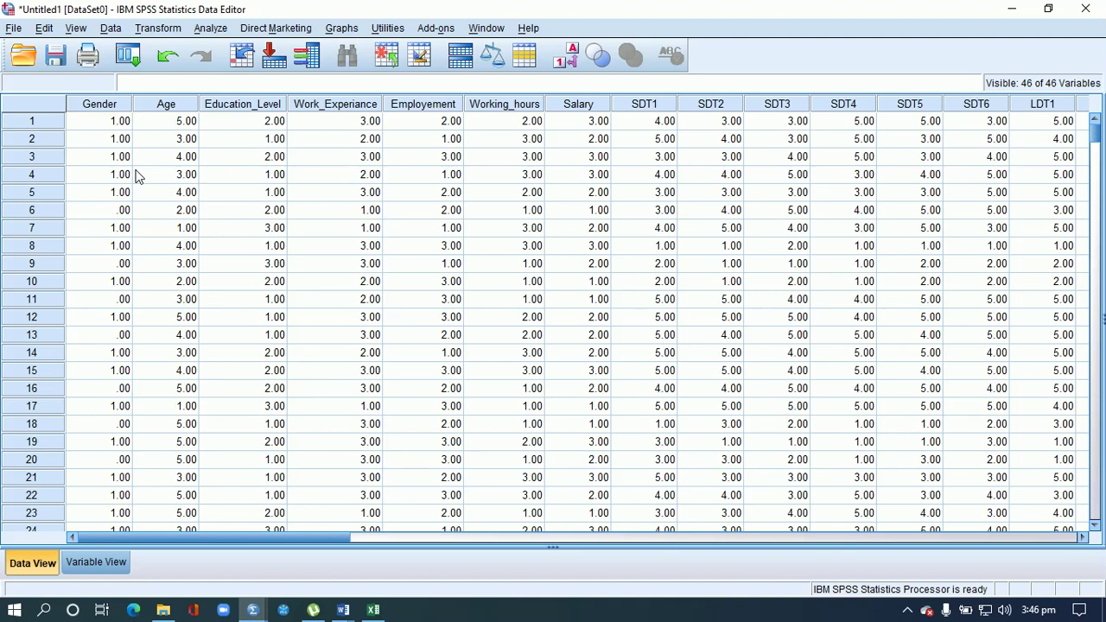
{"action": "mouse_move", "coordinate": [1098, 138]}
{"action": "left_mouse_down"}
{"action": "mouse_move", "coordinate": [1098, 493]}
{"action": "mouse_move", "coordinate": [1098, 138]}
{"action": "left_mouse_up"}
{"action": "mouse_move", "coordinate": [341, 541]}
{"action": "left_mouse_down"}
{"action": "mouse_move", "coordinate": [1090, 546]}
{"action": "mouse_move", "coordinate": [324, 547]}
{"action": "left_mouse_up"}
Step: Start saving the dataset under a new name and browse to the folder D: > Videos on Softwares and Research > SPSS
{"action": "left_click", "coordinate": [15, 28]}
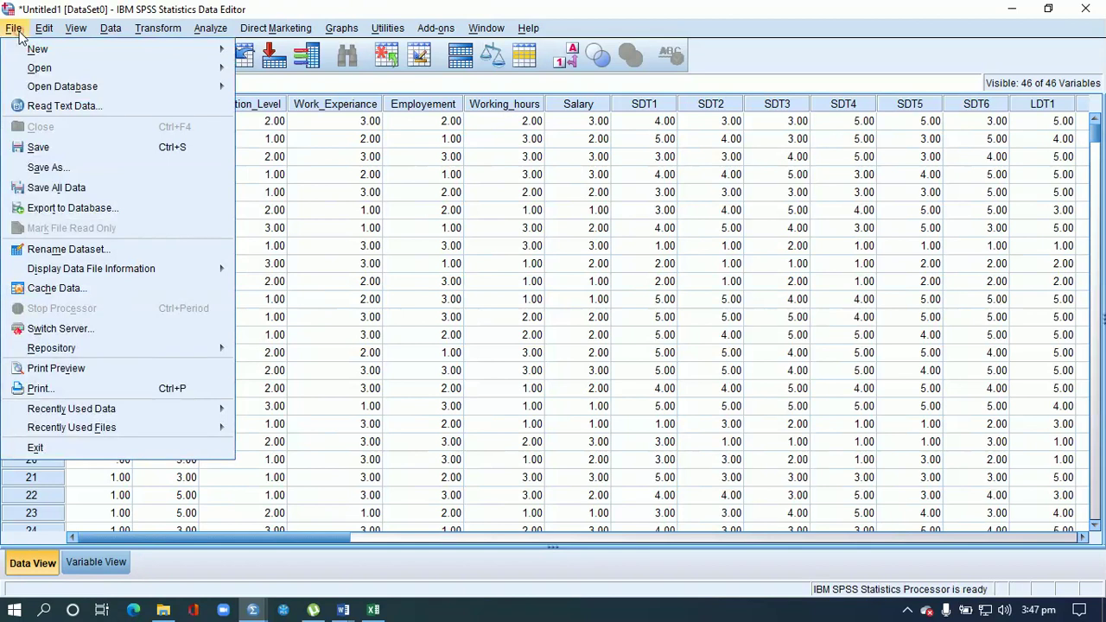
{"action": "left_click", "coordinate": [54, 172]}
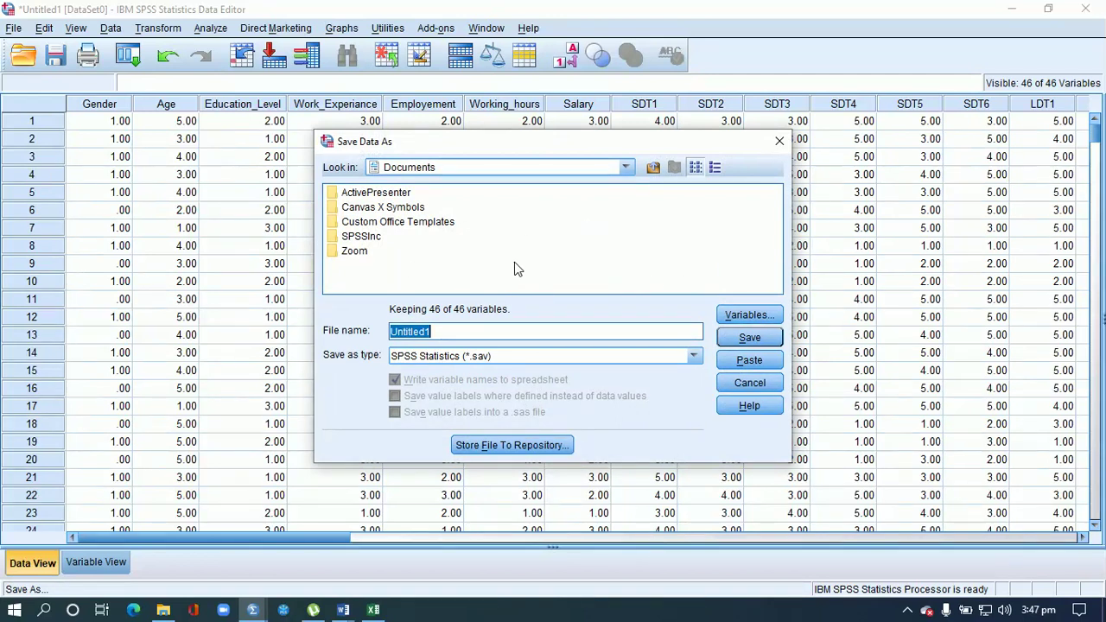
{"action": "left_click", "coordinate": [628, 170]}
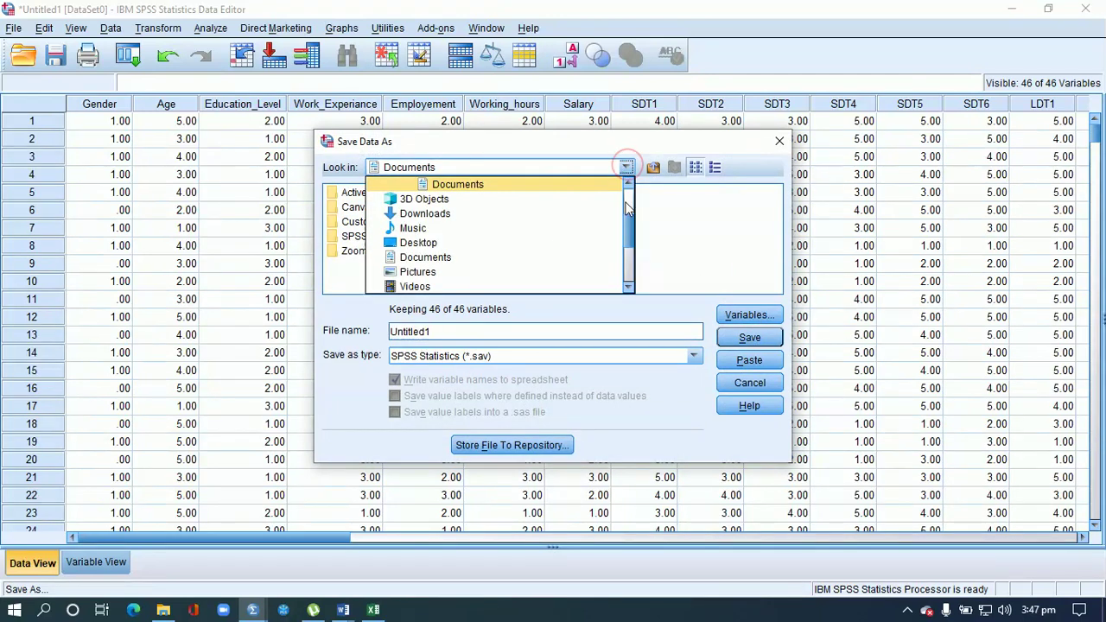
{"action": "left_click", "coordinate": [627, 244]}
{"action": "mouse_move", "coordinate": [629, 246]}
{"action": "left_mouse_down"}
{"action": "mouse_move", "coordinate": [627, 262]}
{"action": "mouse_move", "coordinate": [626, 245]}
{"action": "left_mouse_up"}
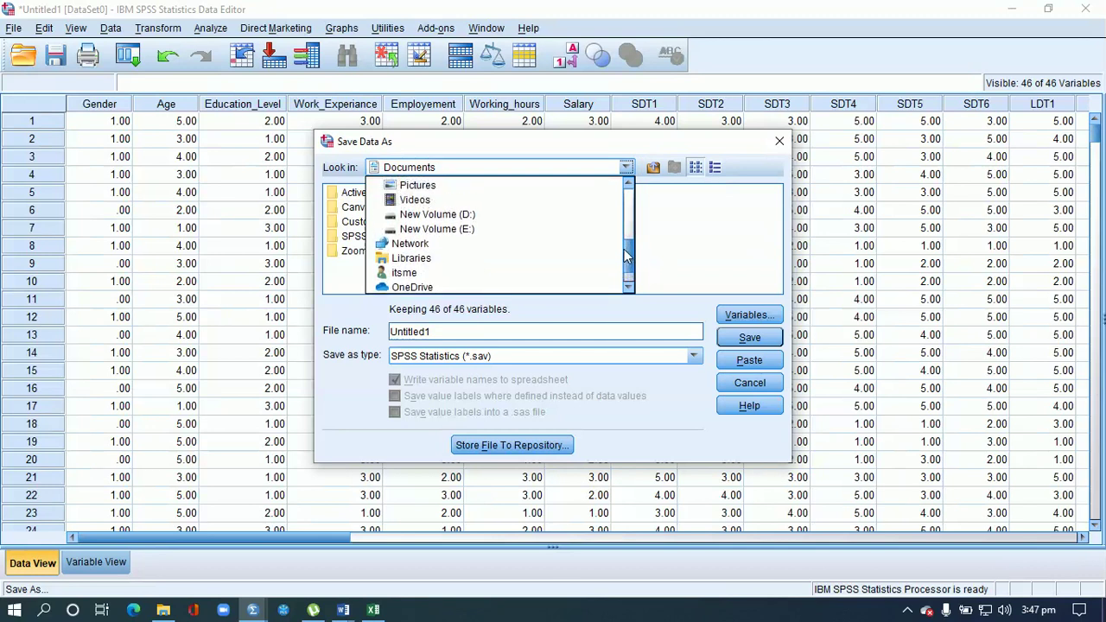
{"action": "left_click", "coordinate": [453, 216]}
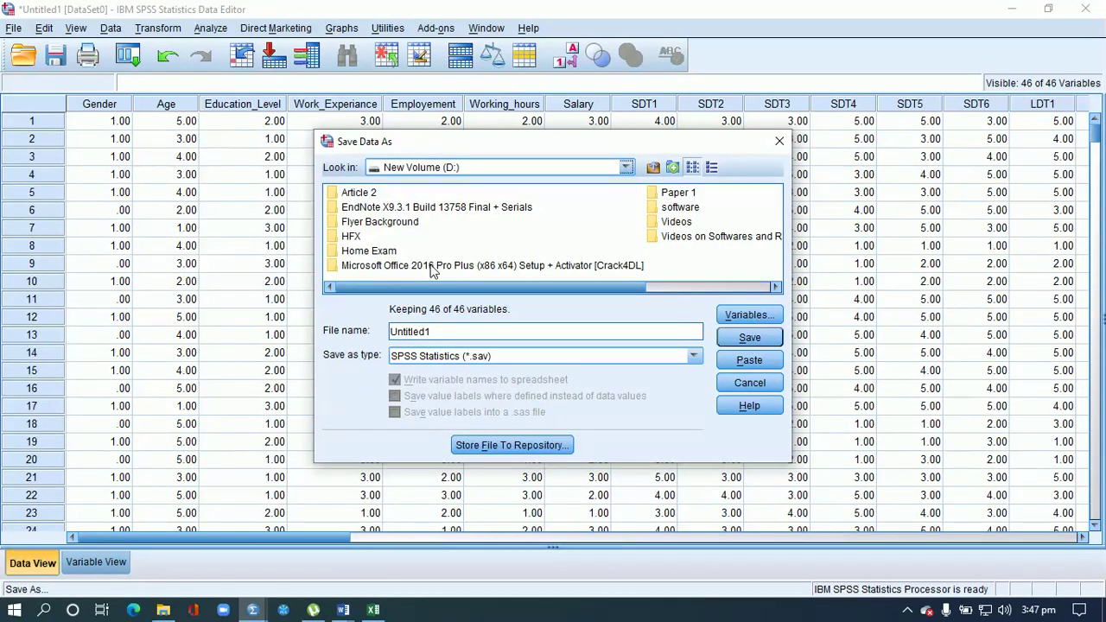
{"action": "double_click", "coordinate": [697, 246]}
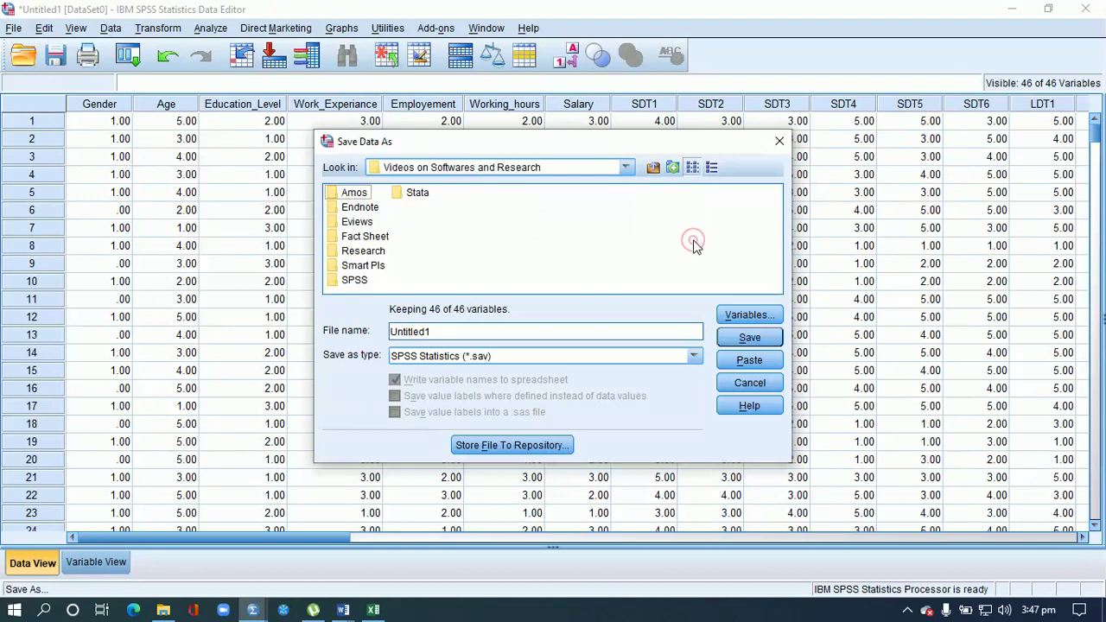
{"action": "double_click", "coordinate": [356, 281]}
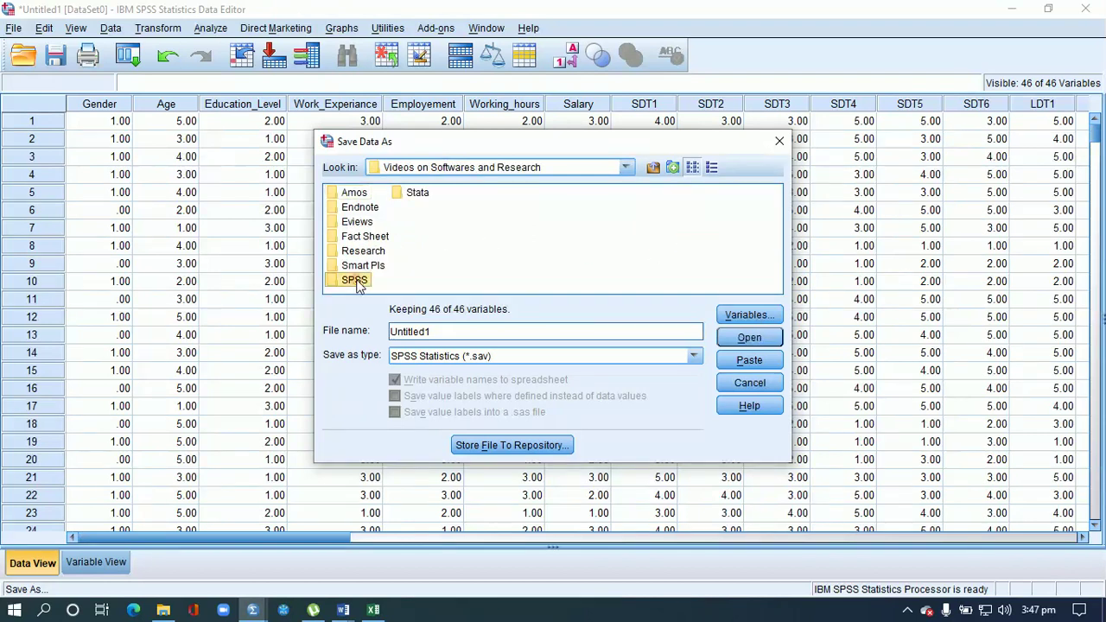
Step: Name the file Example final dataset and save it in SPSS Statistics (*.sav) format
{"action": "left_click_drag", "start_coordinate": [434, 331], "coordinate": [385, 335]}
{"action": "type", "text": "Example "}
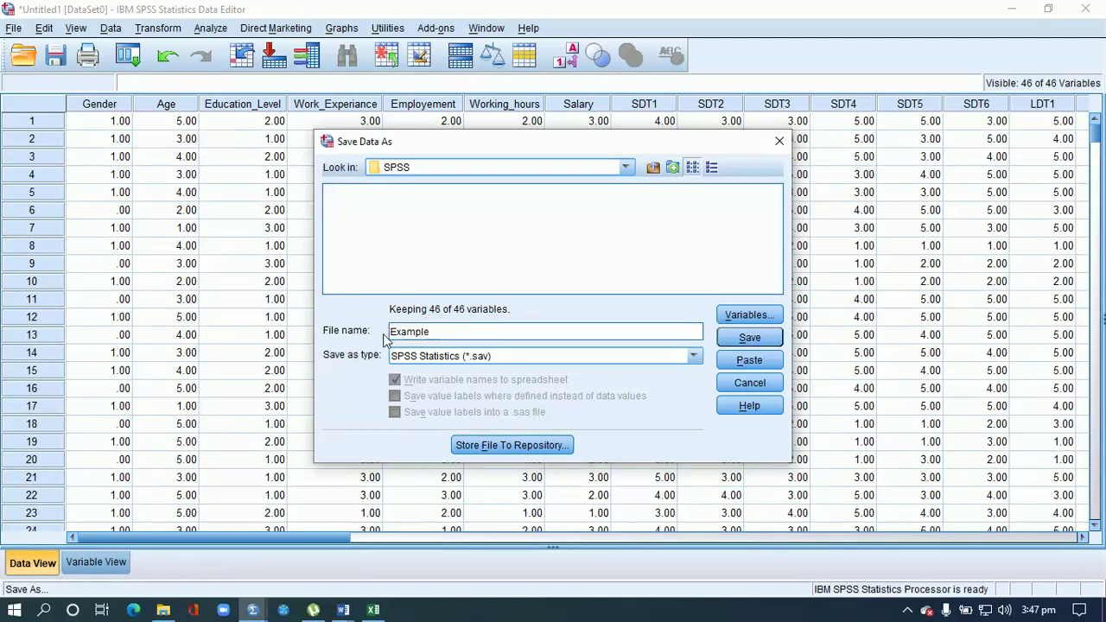
{"action": "type", "text": "final dataset"}
{"action": "left_click", "coordinate": [742, 337]}
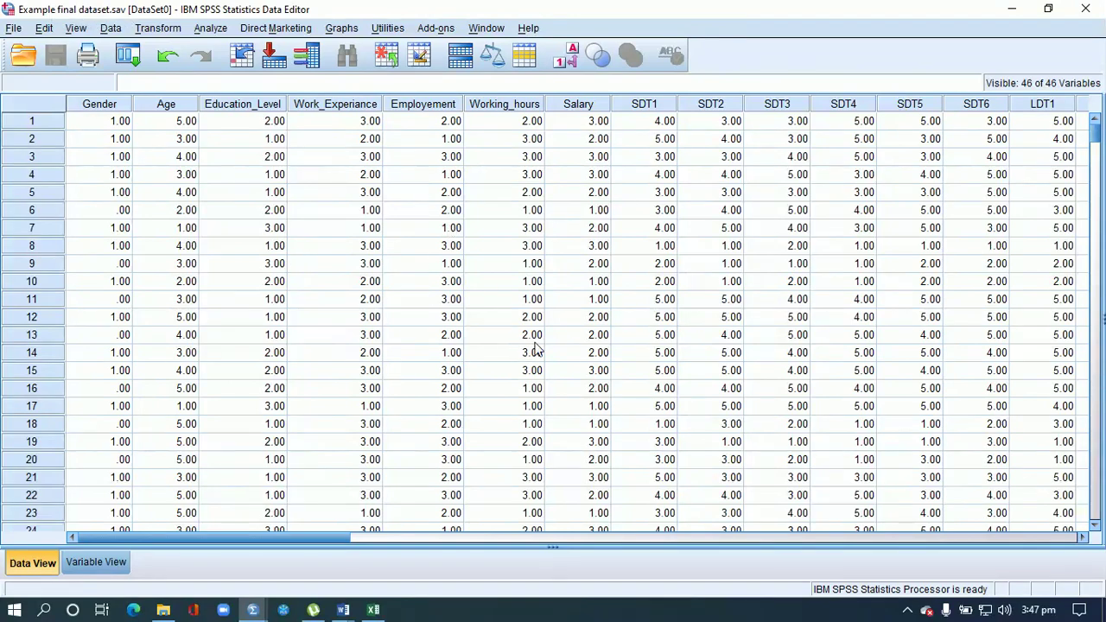
Step: Switch to the course outline Contents SPSS.docx in Word and highlight the Missing Value analysis topic for reference
{"action": "left_click_drag", "start_coordinate": [299, 536], "coordinate": [134, 502]}
{"action": "left_click", "coordinate": [344, 610]}
{"action": "left_click", "coordinate": [308, 555]}
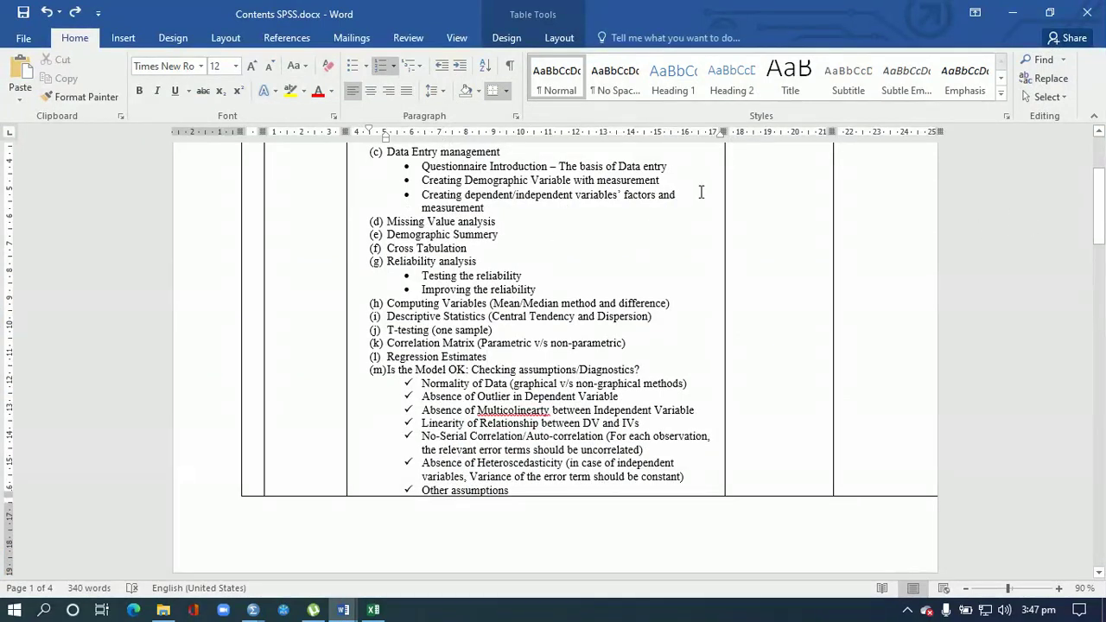
{"action": "left_click_drag", "start_coordinate": [500, 220], "coordinate": [403, 213]}
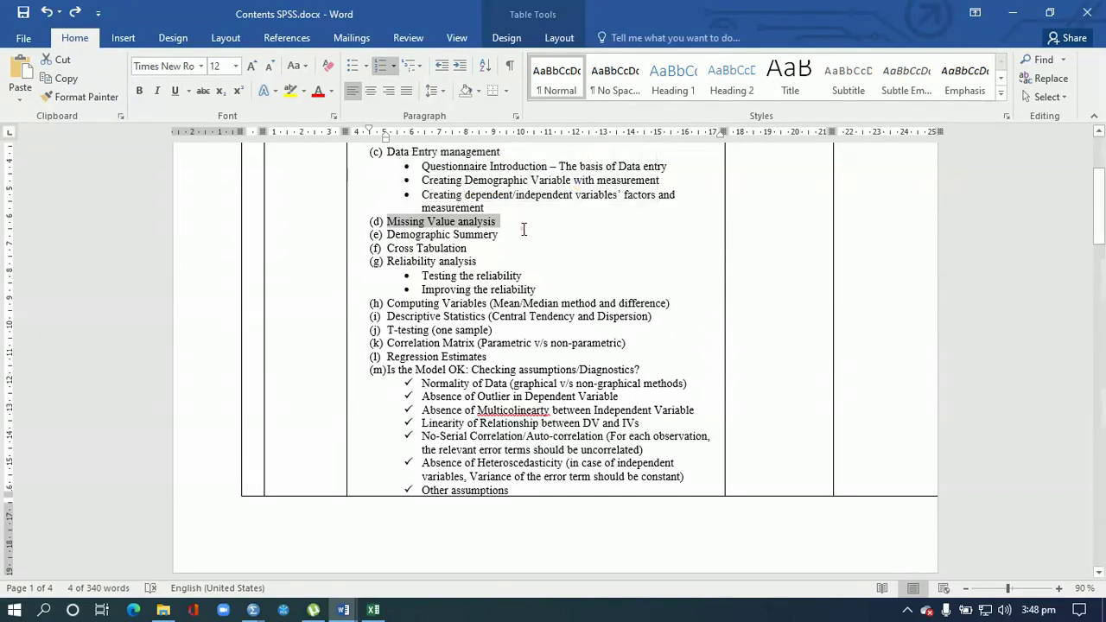
{"action": "left_click", "coordinate": [522, 228]}
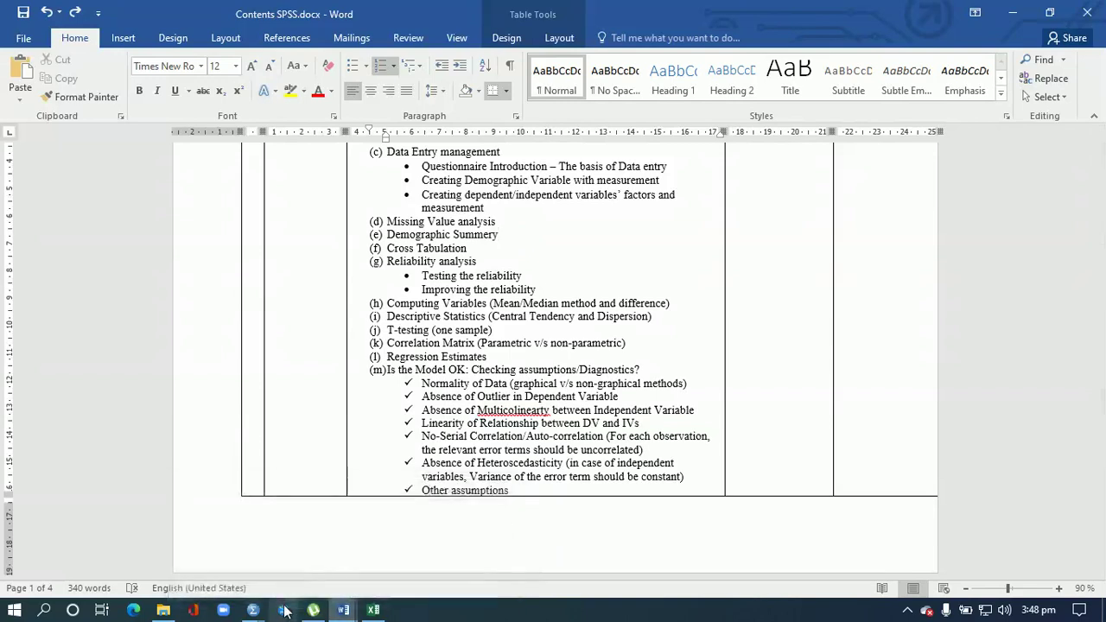
Step: Return to Example final dataset.sav in the SPSS data editor and display its variable definitions
{"action": "mouse_move", "coordinate": [252, 610]}
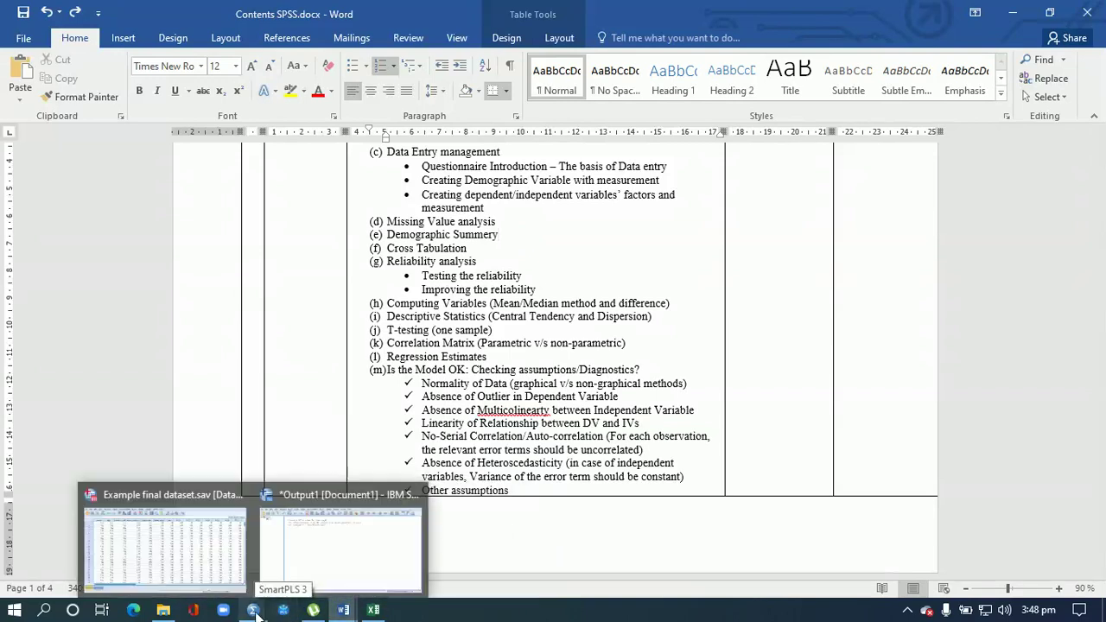
{"action": "left_click", "coordinate": [164, 544]}
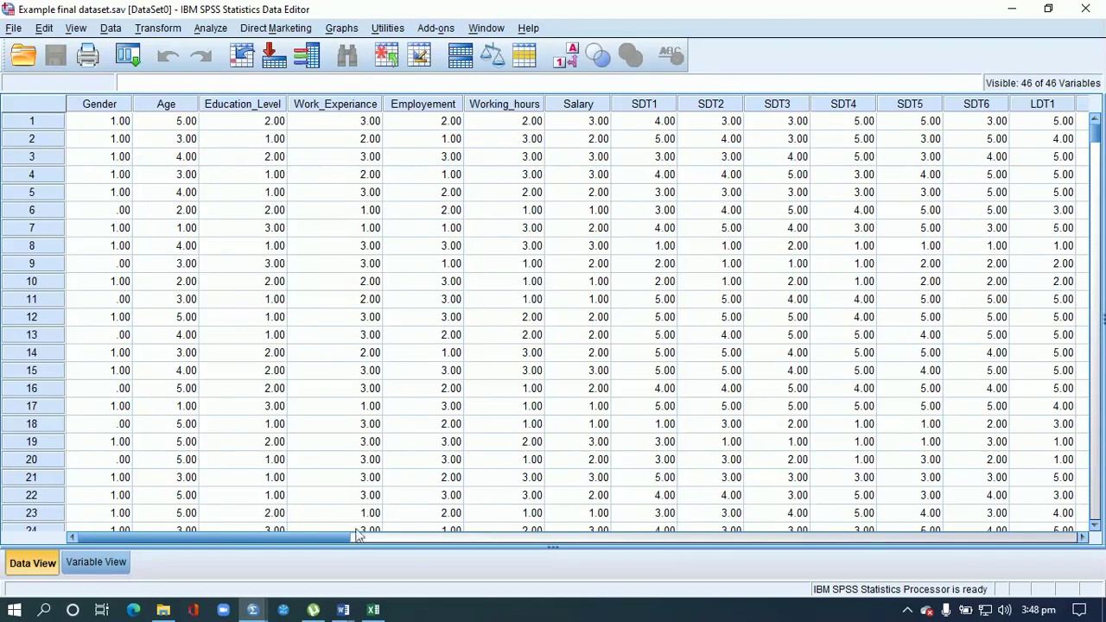
{"action": "left_click_drag", "start_coordinate": [324, 536], "coordinate": [300, 547]}
{"action": "left_click", "coordinate": [78, 559]}
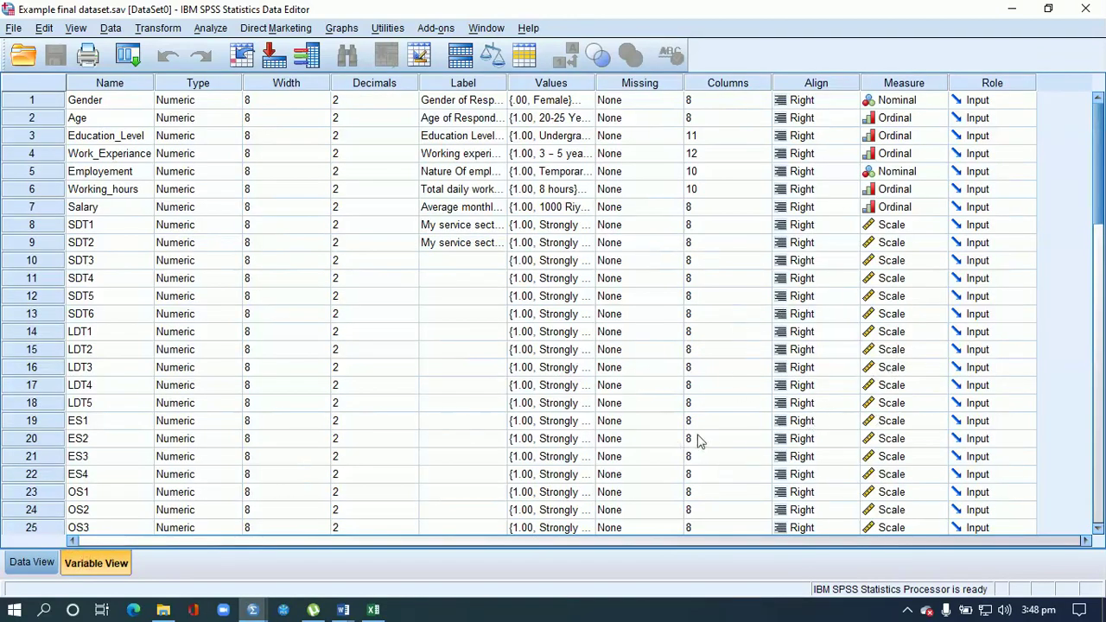
{"action": "left_click", "coordinate": [906, 610]}
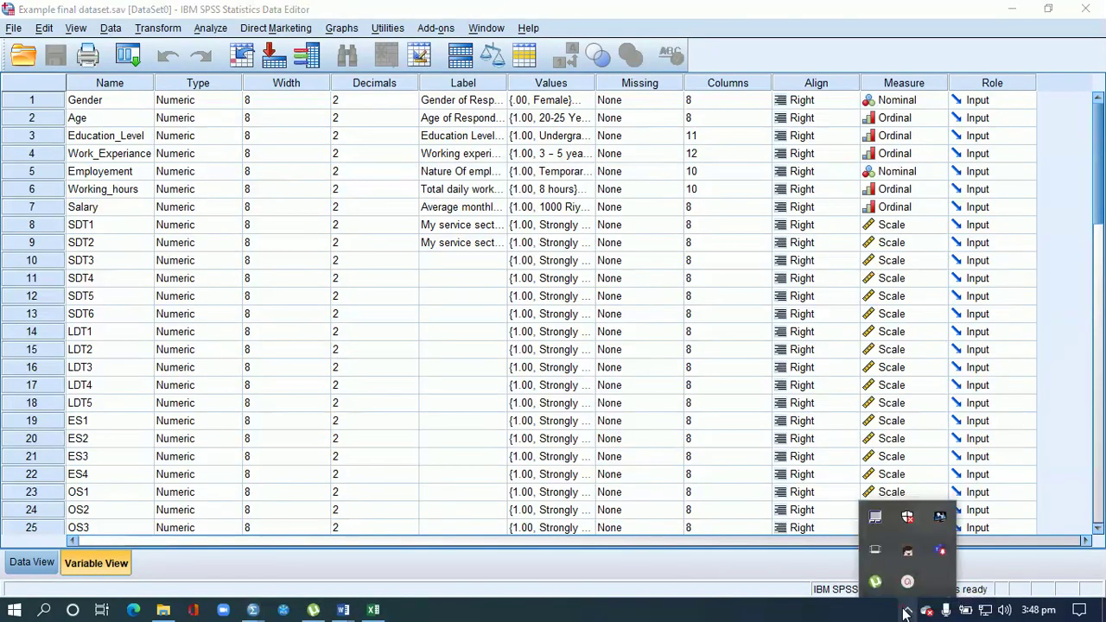
{"action": "left_click", "coordinate": [908, 583]}
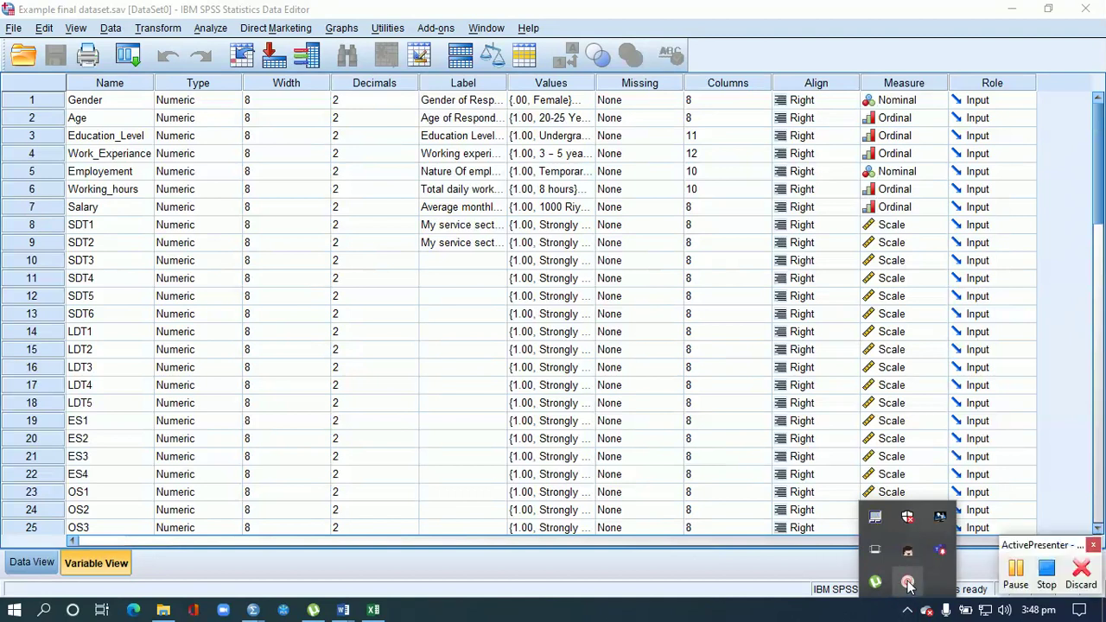